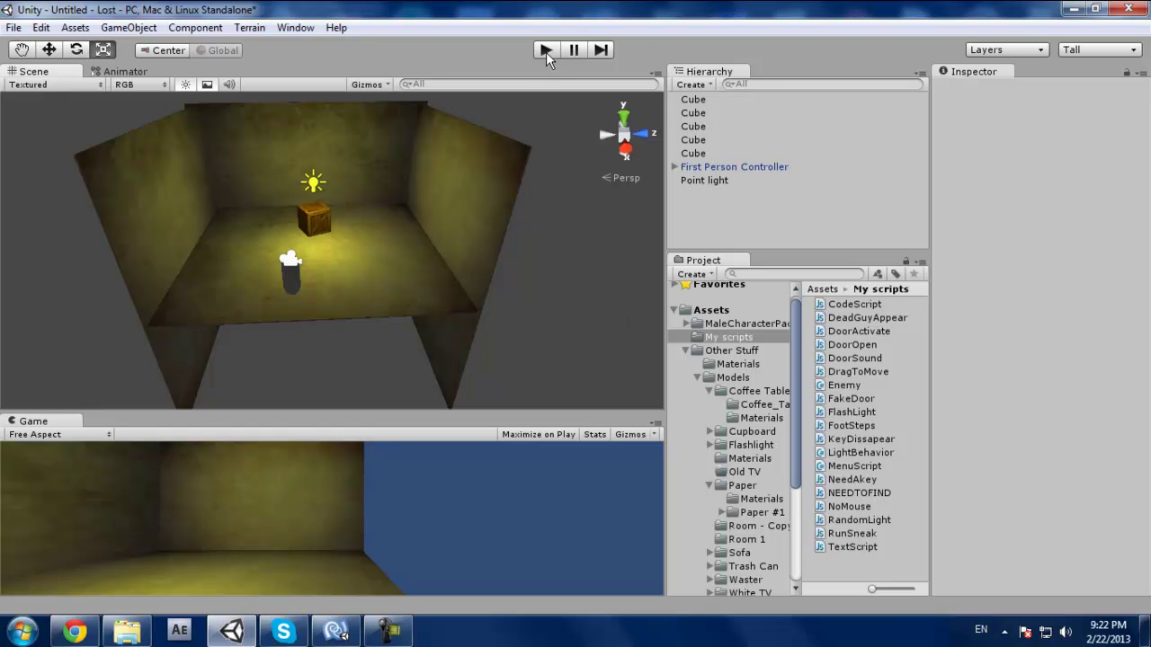
Rotate the First Person Controller about the Y axis to about -73 degrees so it faces the crate.
scroll(321, 253, "up", 6)
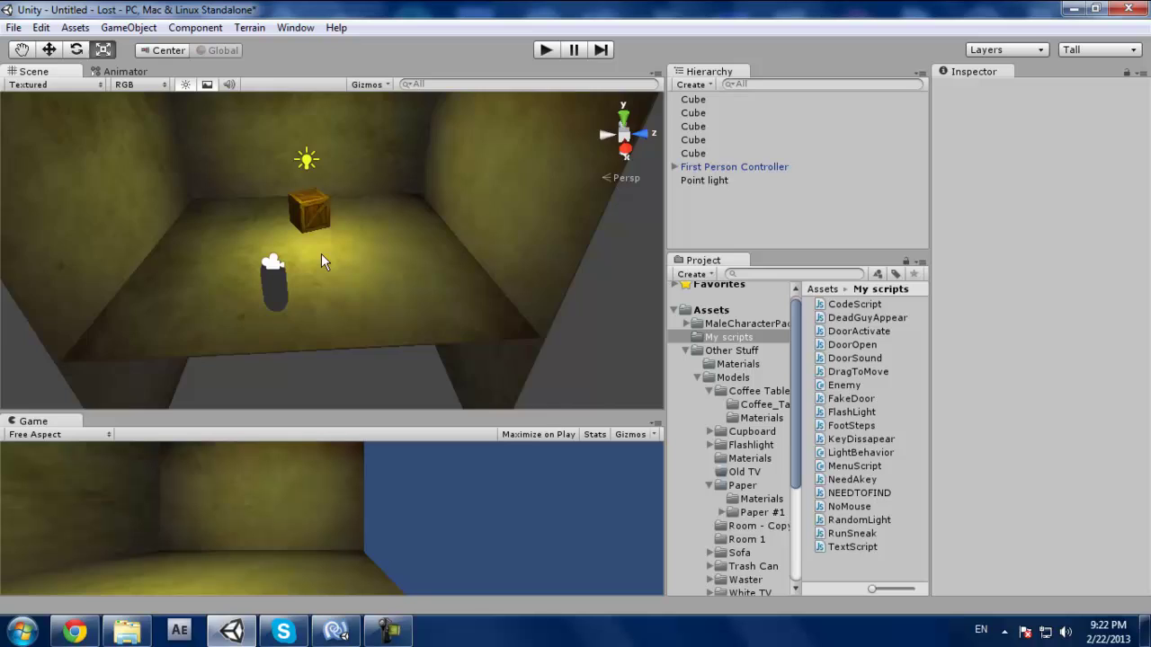
left_click(232, 310)
key("e")
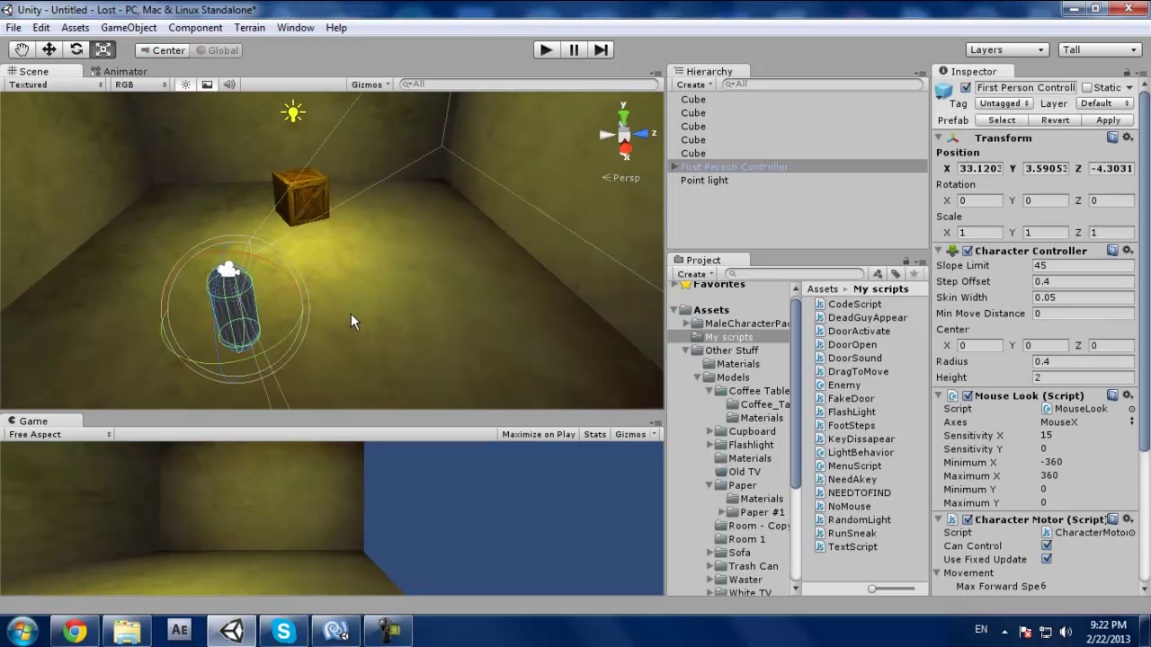
left_click_drag(273, 340, 415, 259)
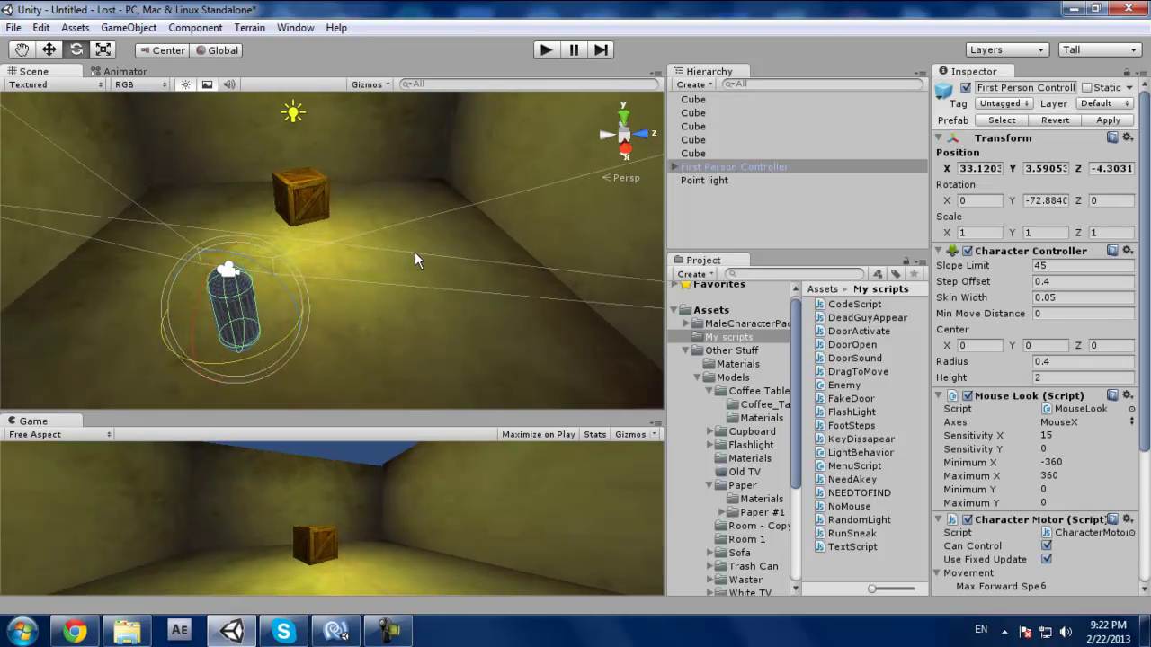
Duplicate the floor cube, raise the copy to about 9.2 on Y as a ceiling, and widen it to about 14.7 along Z.
scroll(402, 270, "down", 8)
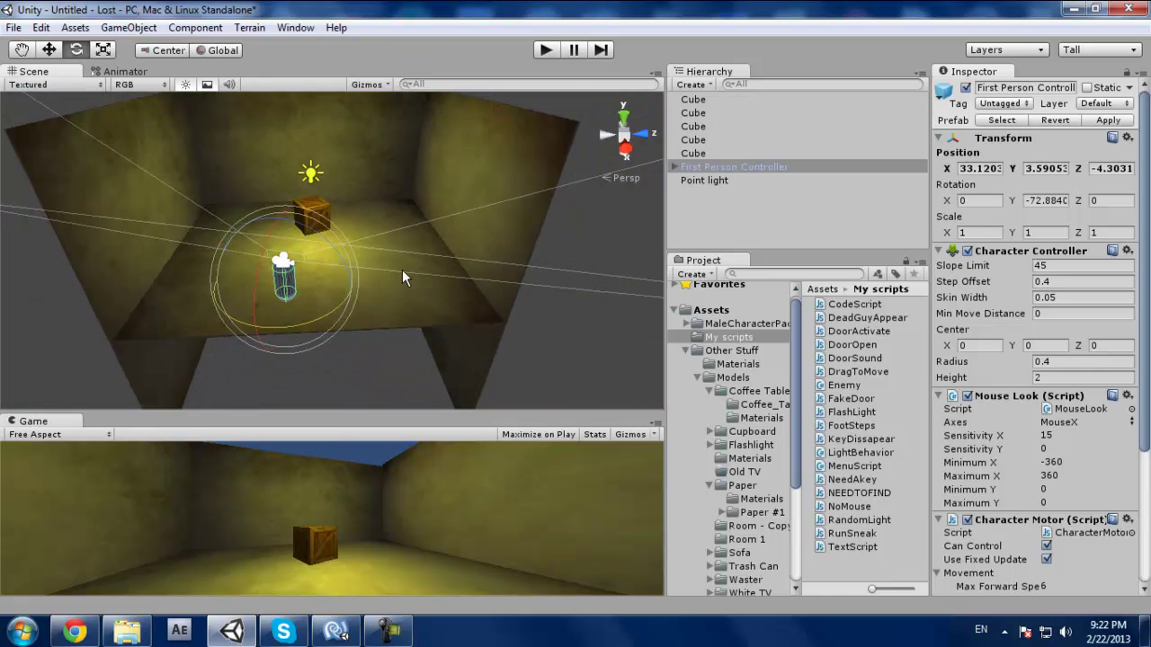
left_click(411, 272)
key("ctrl+d")
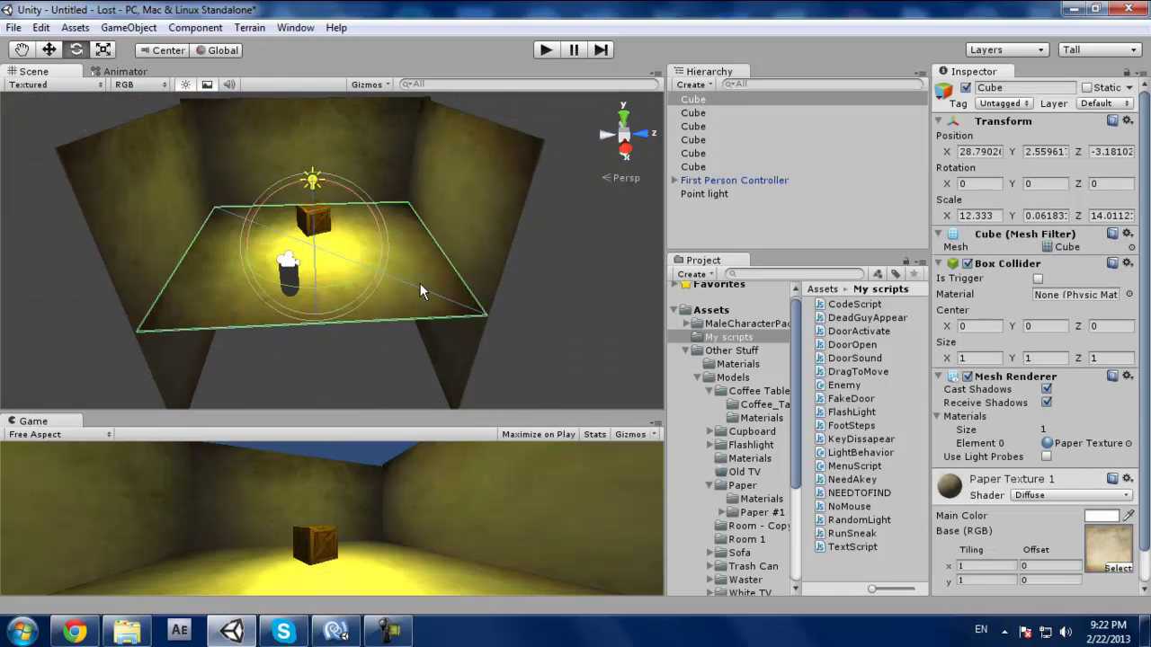
key("w")
left_click_drag(321, 232, 367, 124)
key("r")
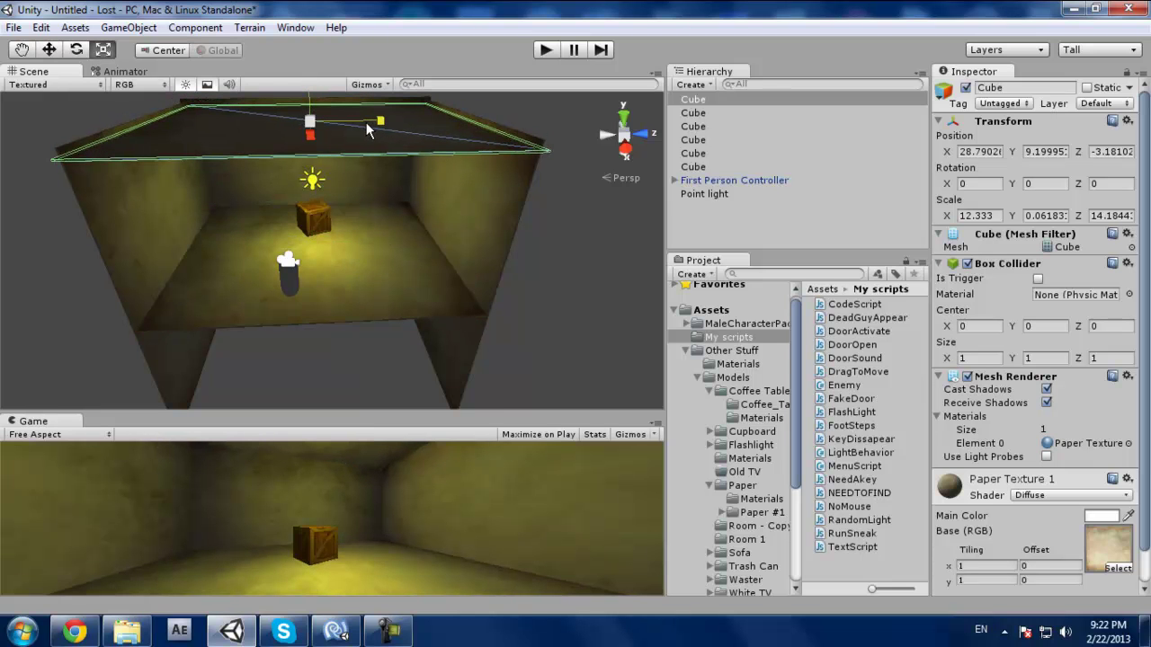
left_click(565, 237)
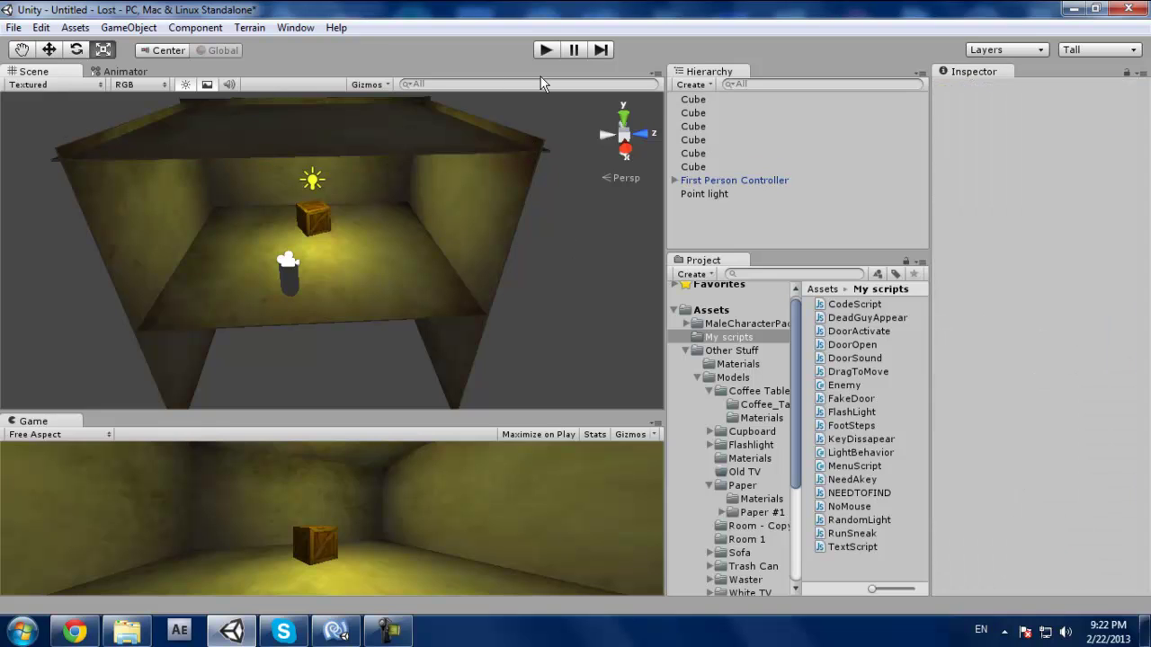
Enable Maximize on Play for the Game view and raise the First Person Controller to about 4.1 on Y.
left_click(548, 51)
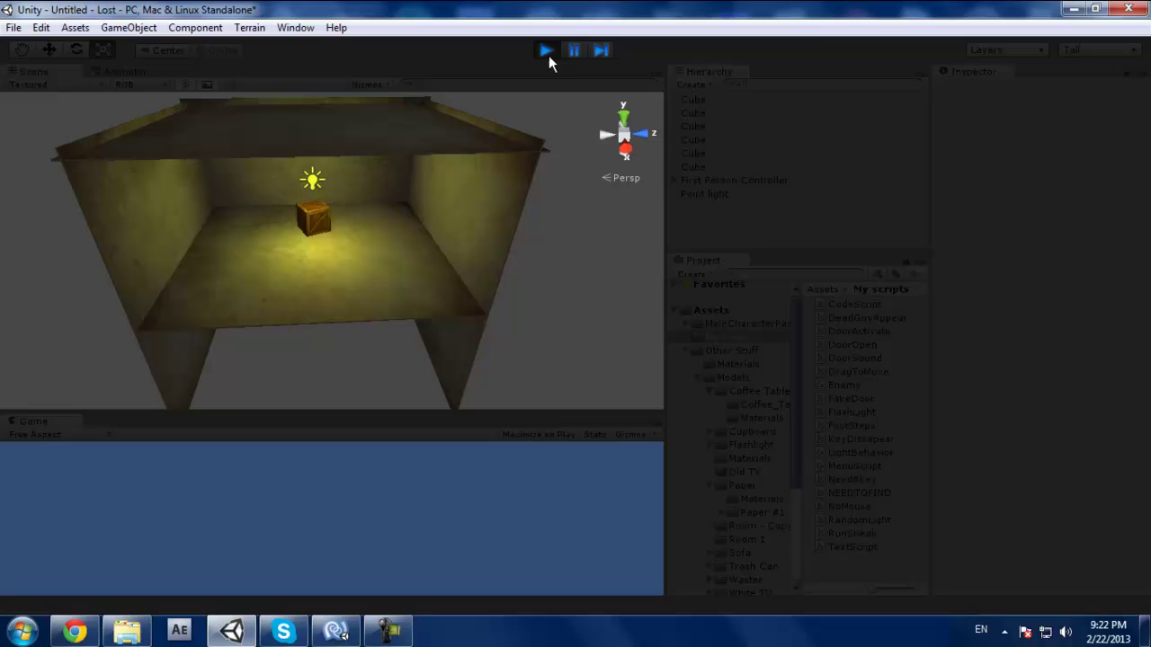
left_click(545, 51)
left_click(538, 433)
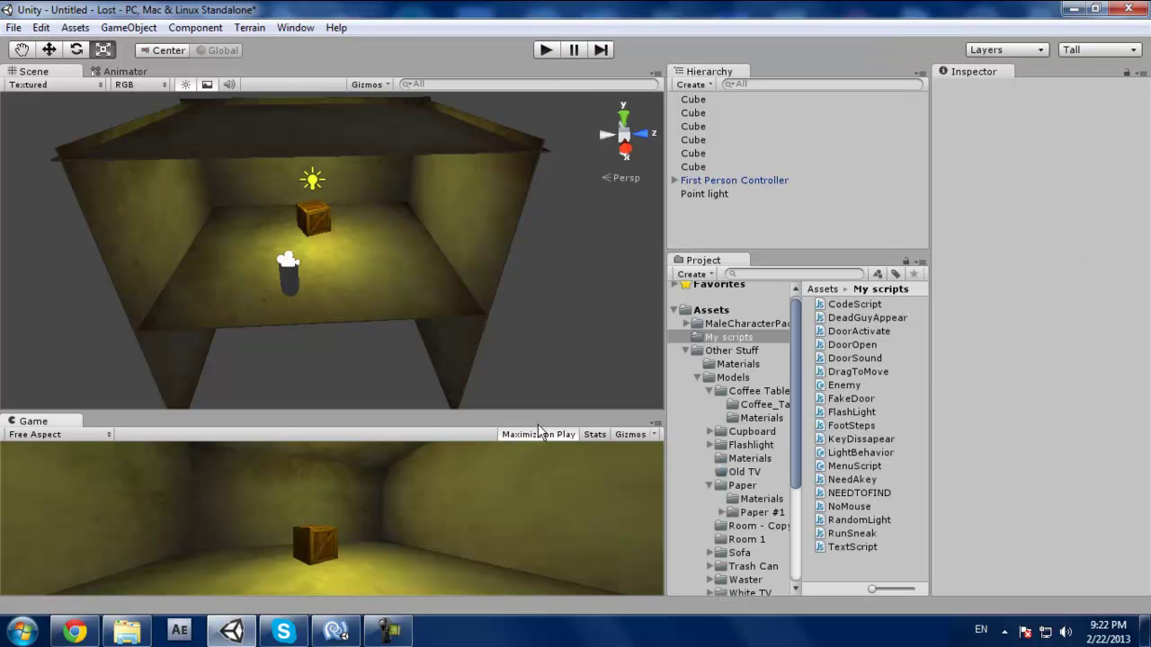
left_click(286, 284)
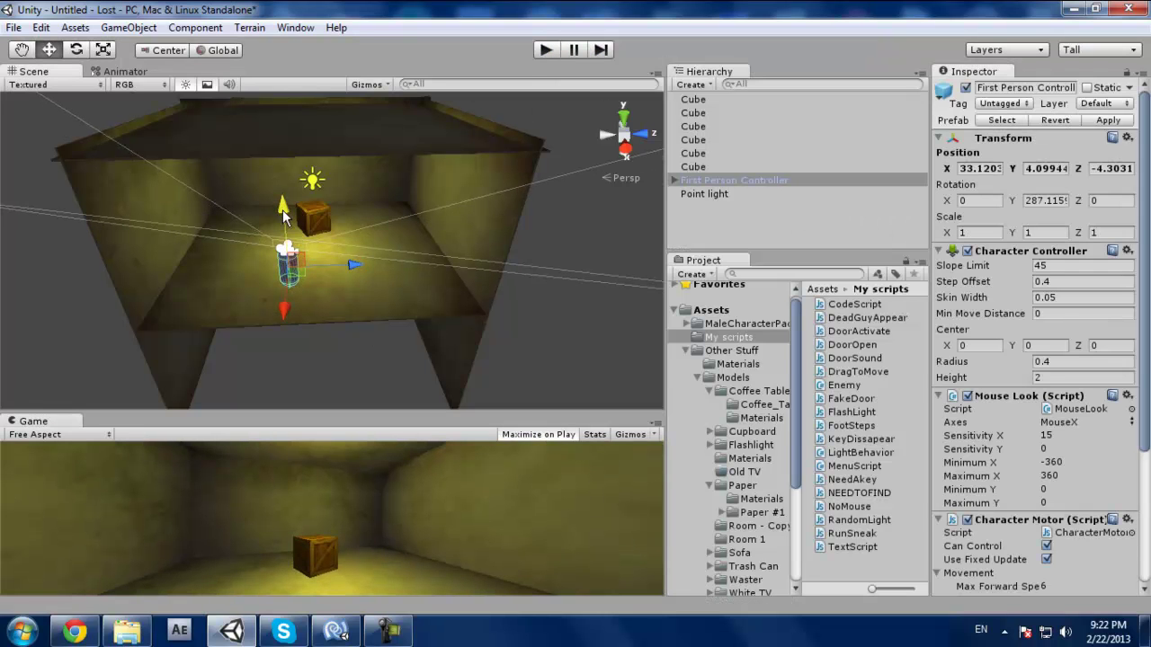
Play the scene, walk the character around the crate to check the room, and stop the game.
left_click(545, 50)
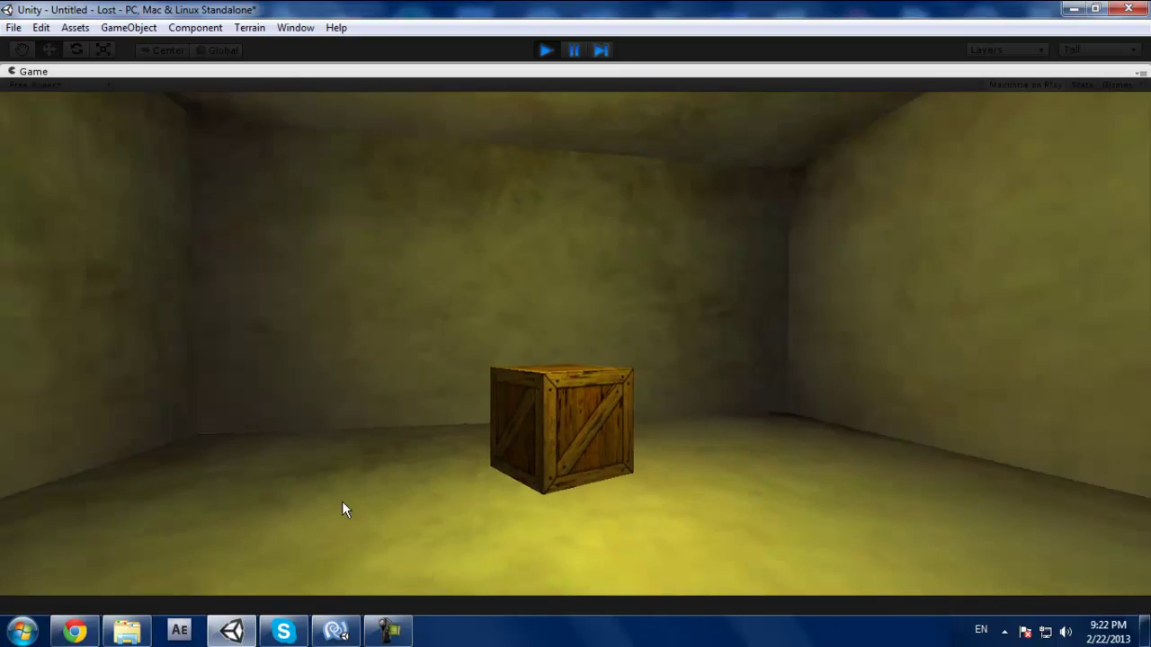
key("w")
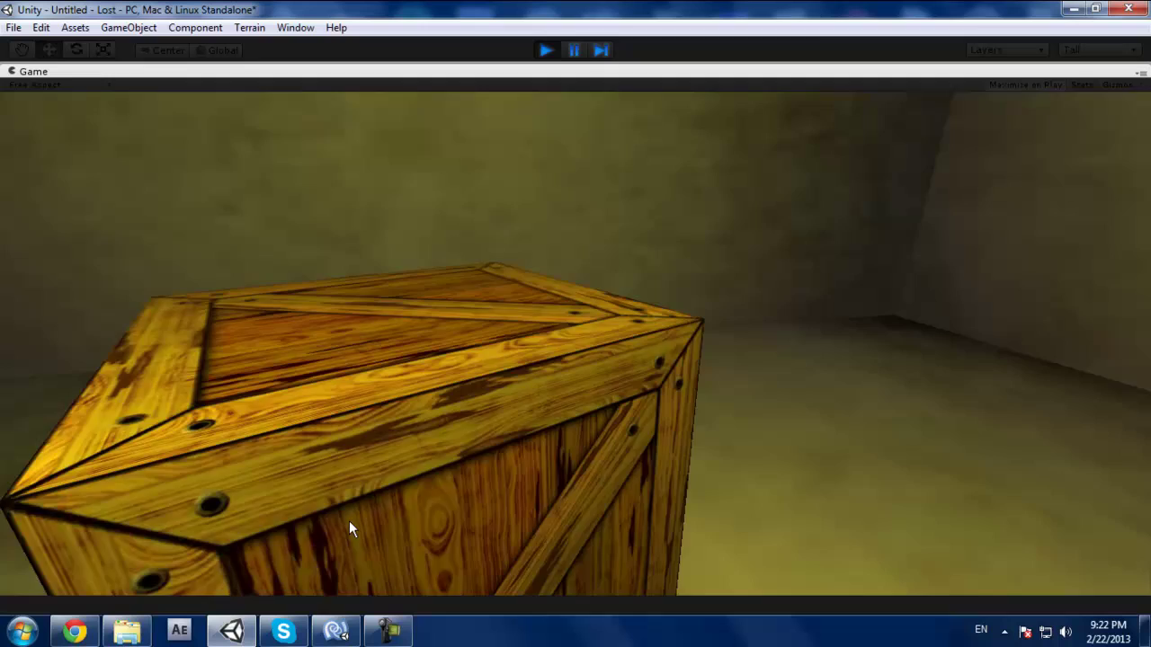
key("s")
key("w")
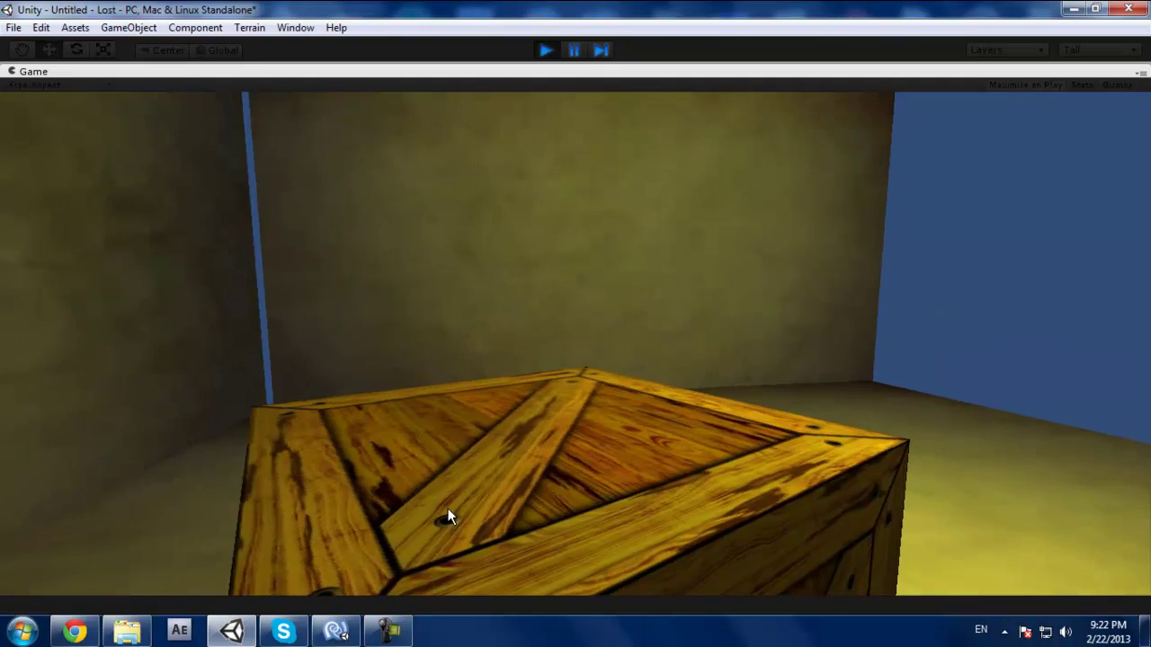
key("s")
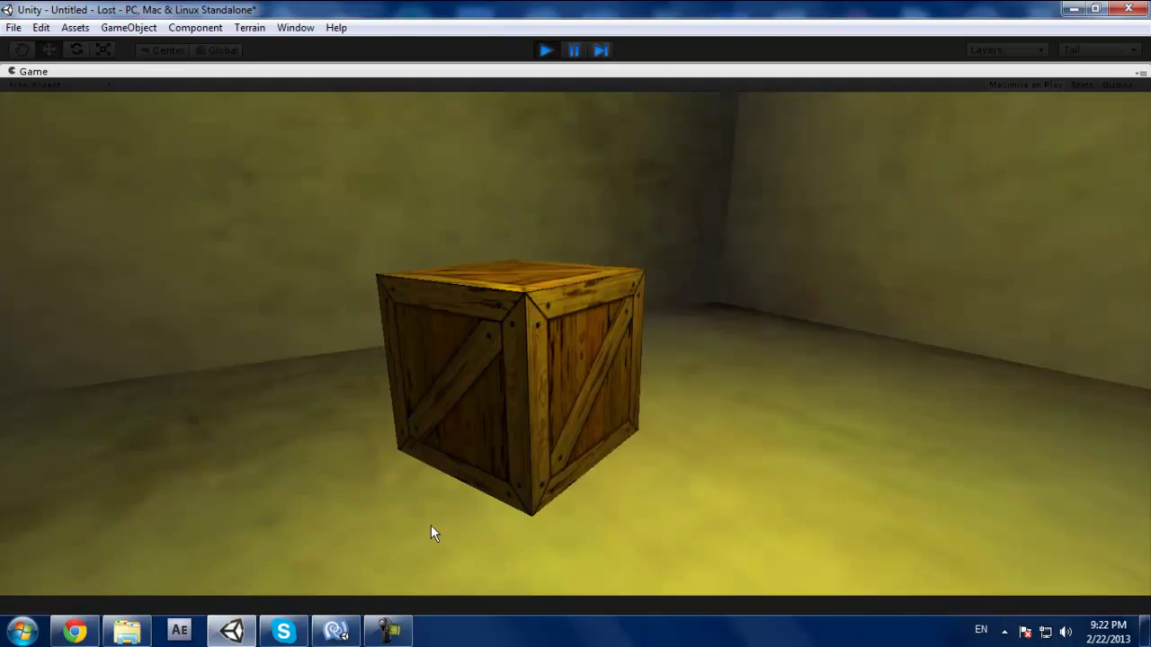
key("w")
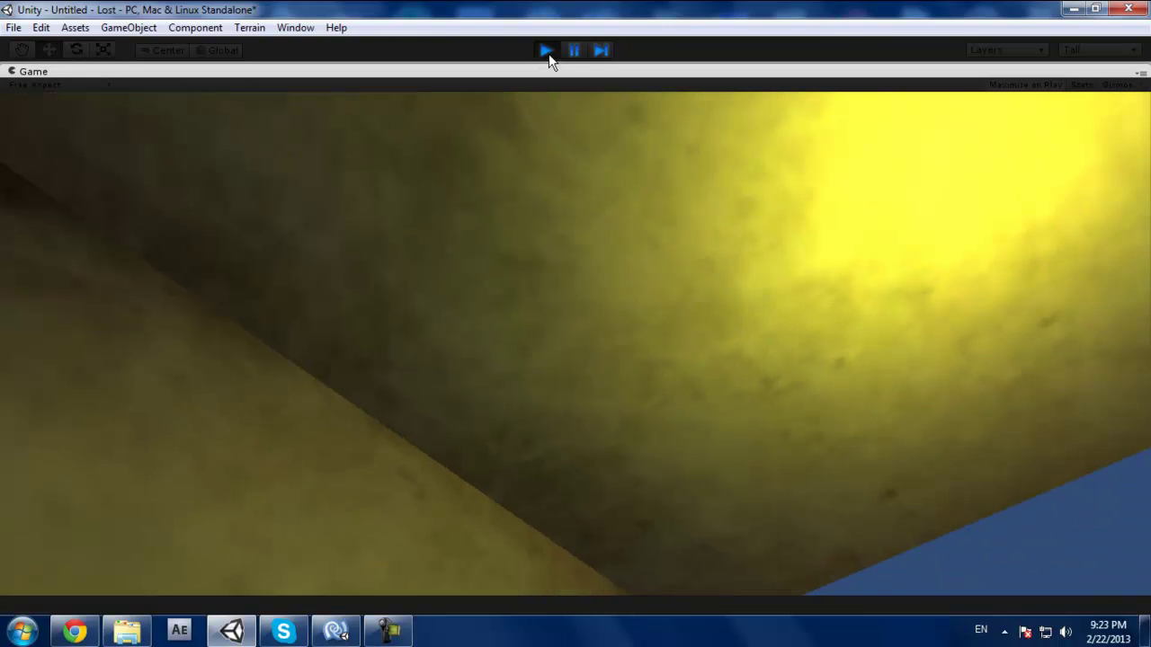
left_click(547, 51)
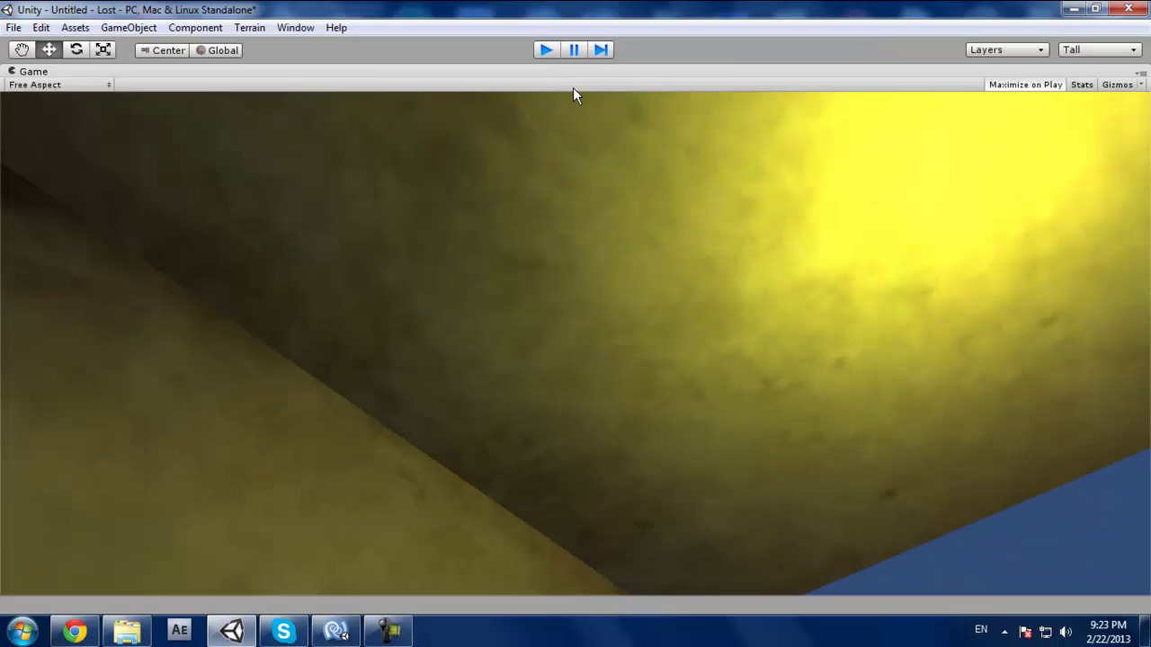
Shift the side wall on the room's positive Z side along X to about 28.2 to close the gap.
left_click(443, 178)
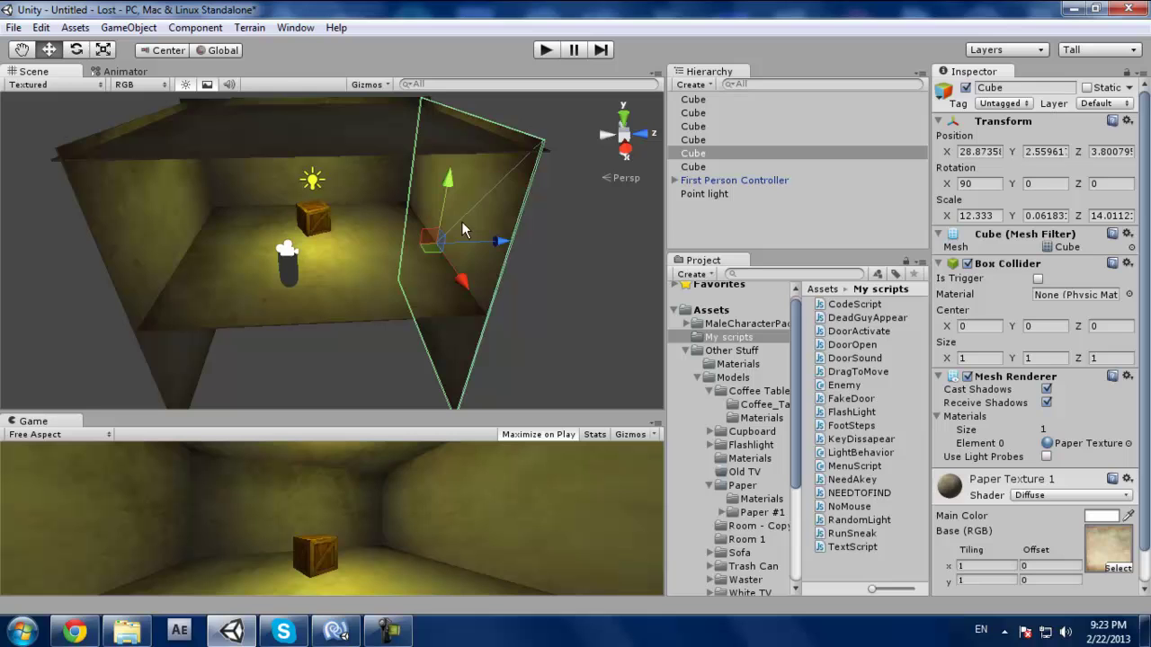
left_click(508, 316)
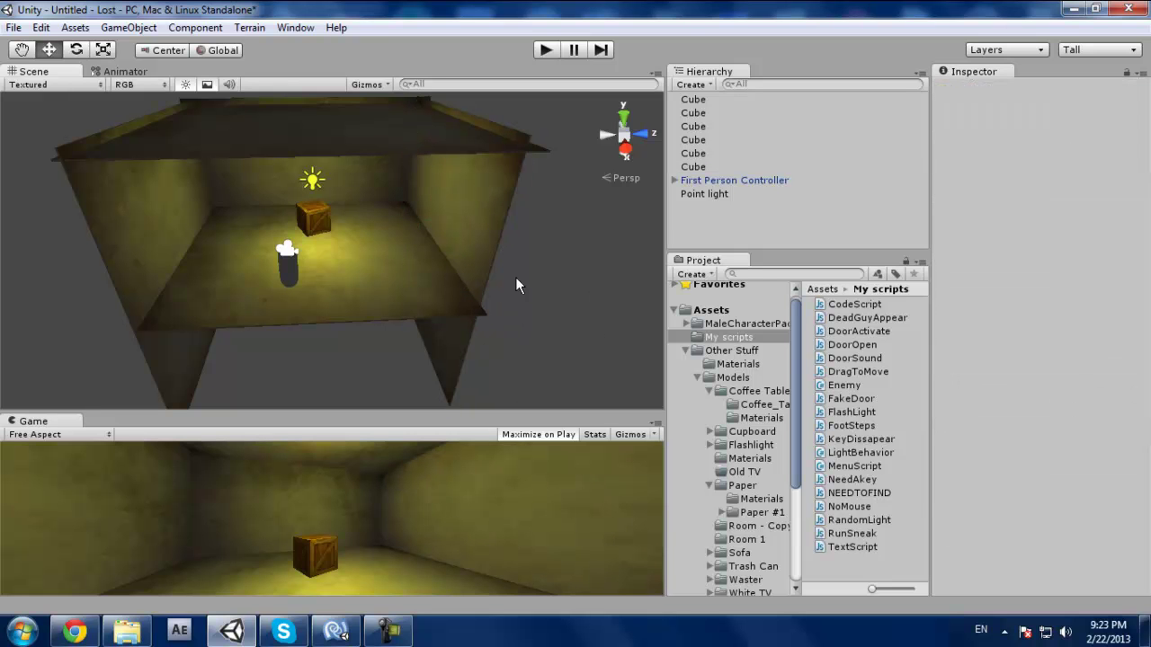
left_click(386, 291)
left_click(699, 153)
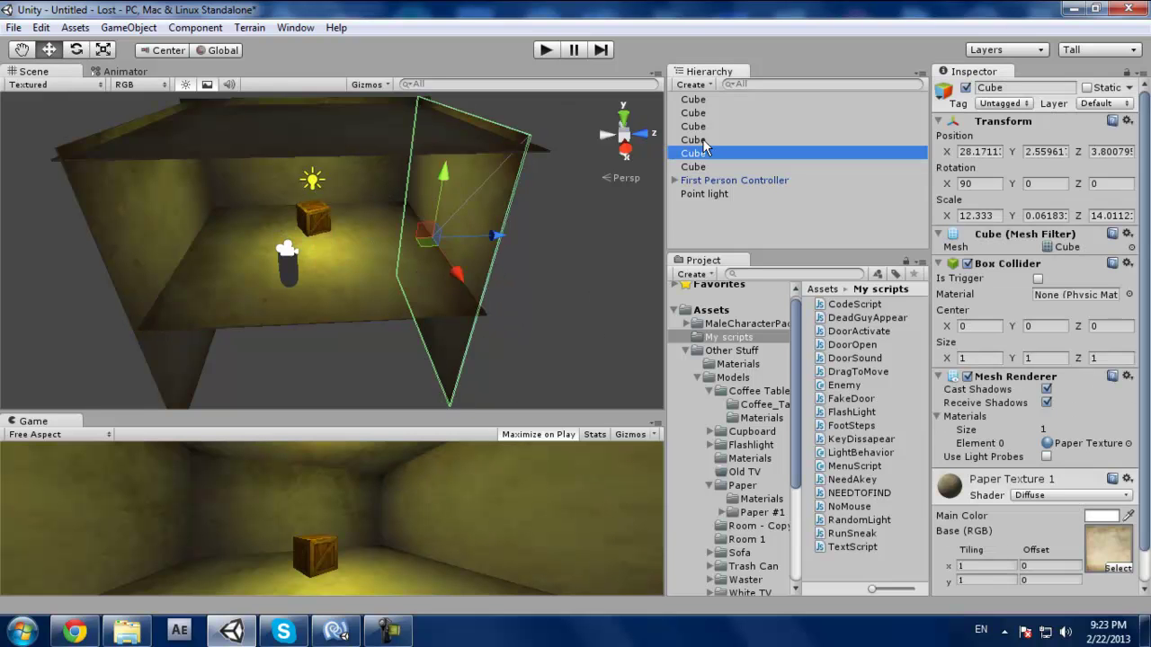
left_click(704, 139)
left_click(704, 113)
left_click(704, 101)
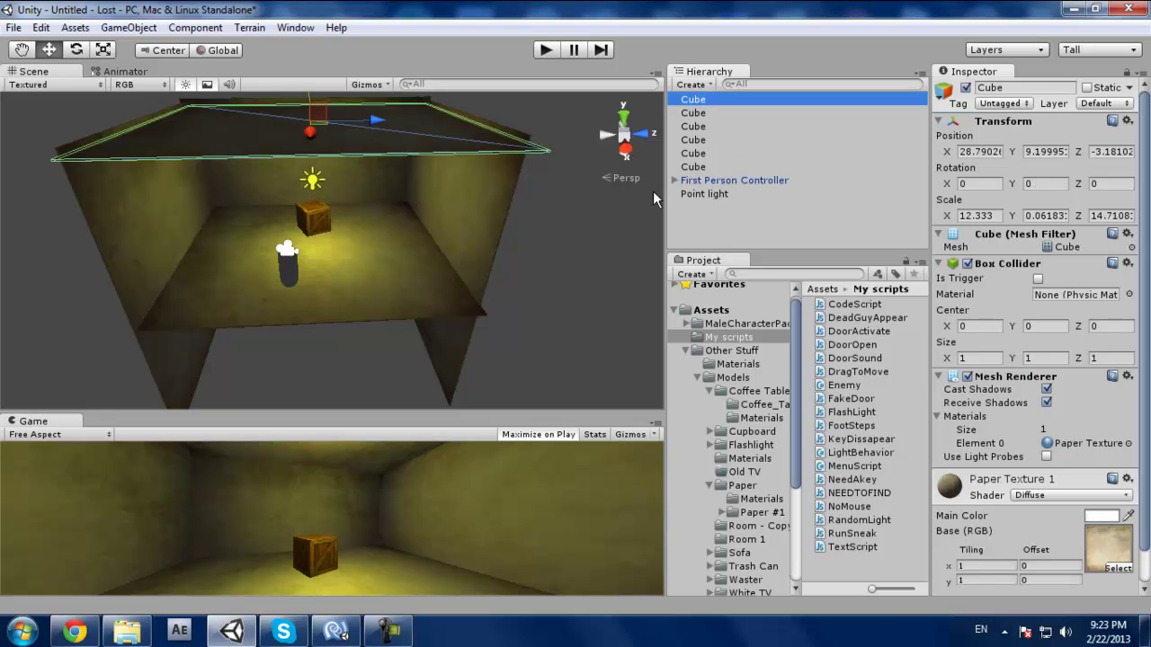
left_click(301, 218)
left_click_drag(349, 255, 611, 335, "alt")
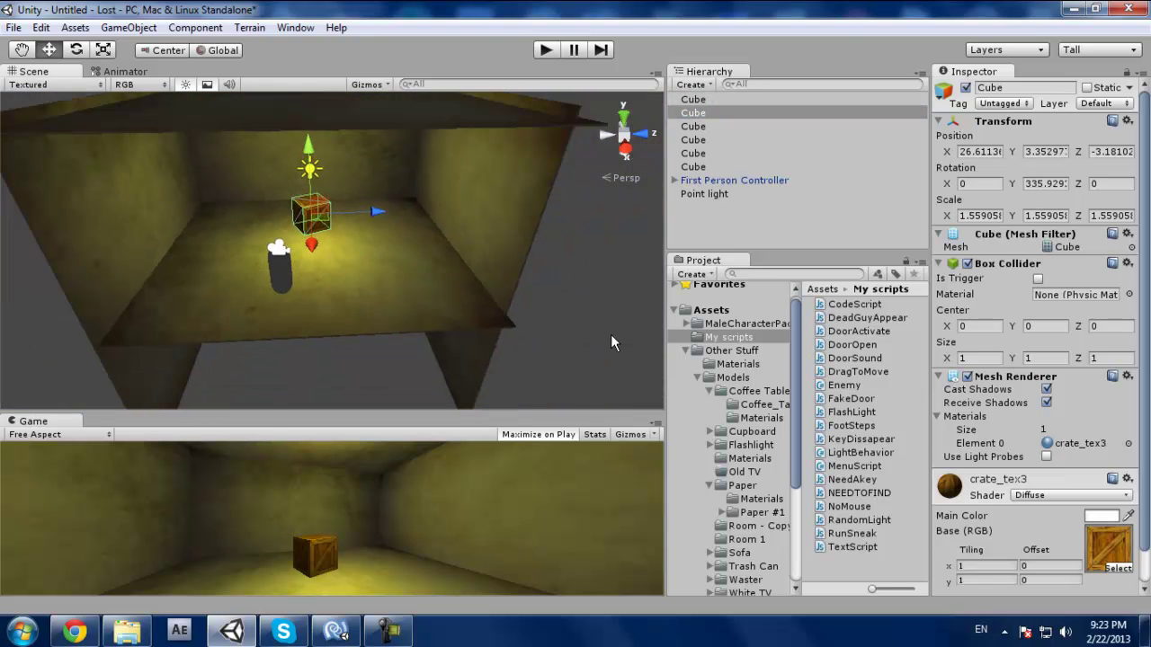
left_click(610, 335)
scroll(351, 223, "up", 8)
middle_click_drag(332, 247, 337, 275)
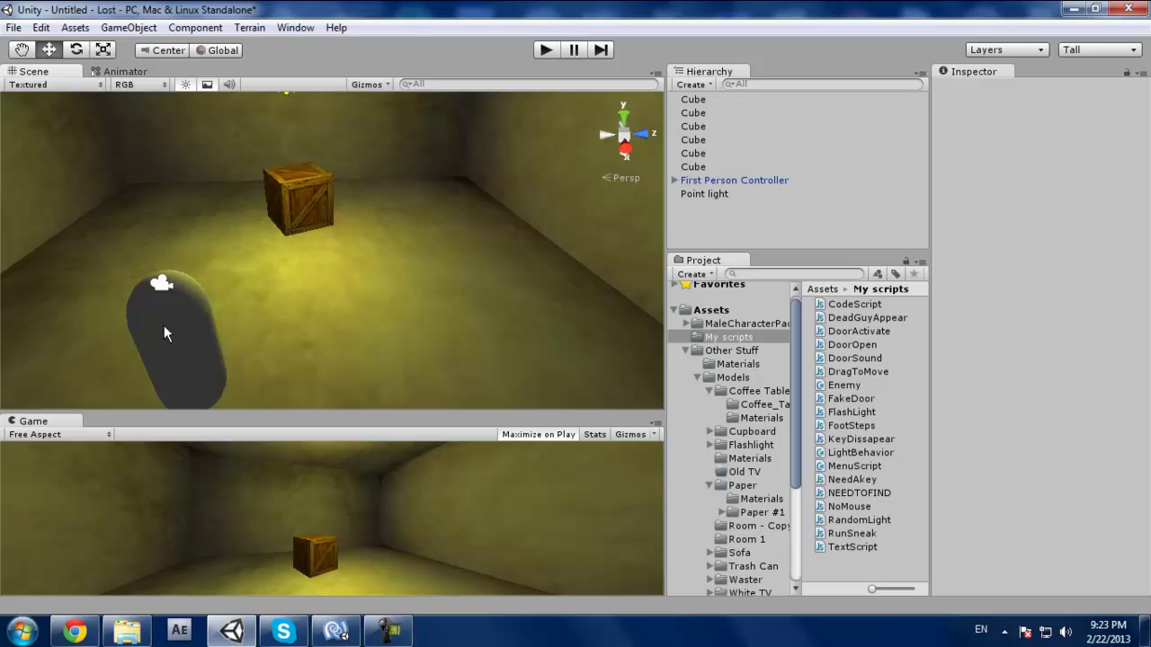
scroll(431, 309, "down", 6)
left_click(311, 179)
left_click(584, 355)
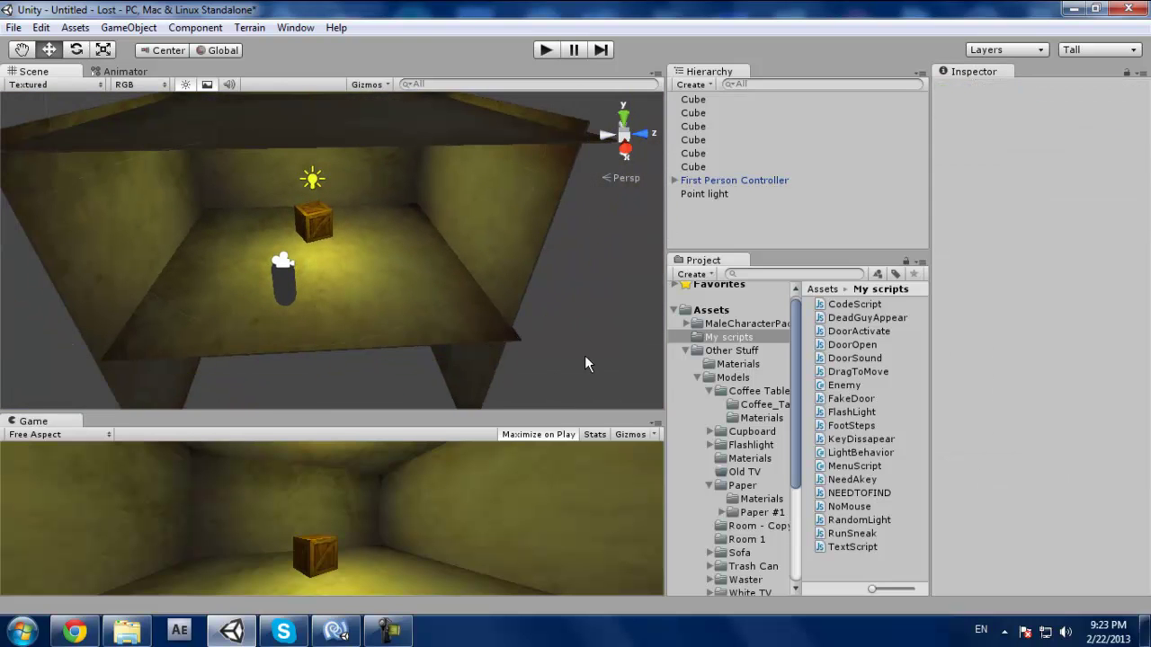
scroll(365, 274, "down", 3)
scroll(393, 302, "up", 5)
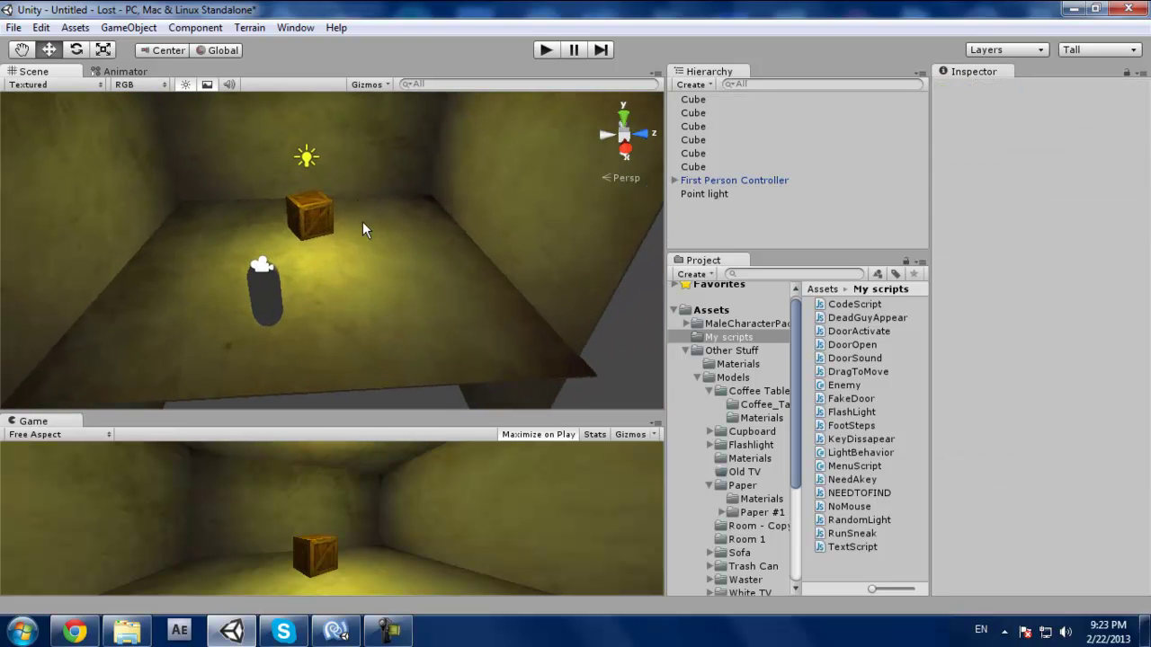
scroll(349, 171, "down", 2)
left_click(140, 171)
left_click(484, 200)
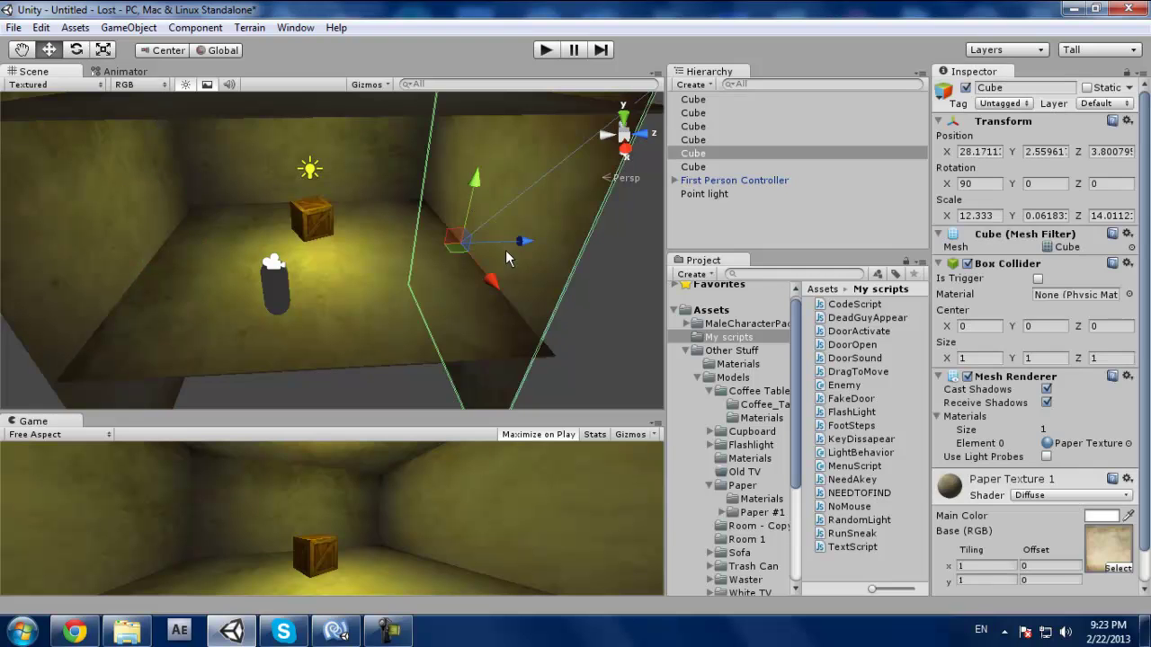
left_click(589, 305)
left_click(503, 241)
left_click_drag(481, 261, 594, 162, "alt")
left_click(546, 278)
left_click_drag(546, 279, 375, 260, "alt")
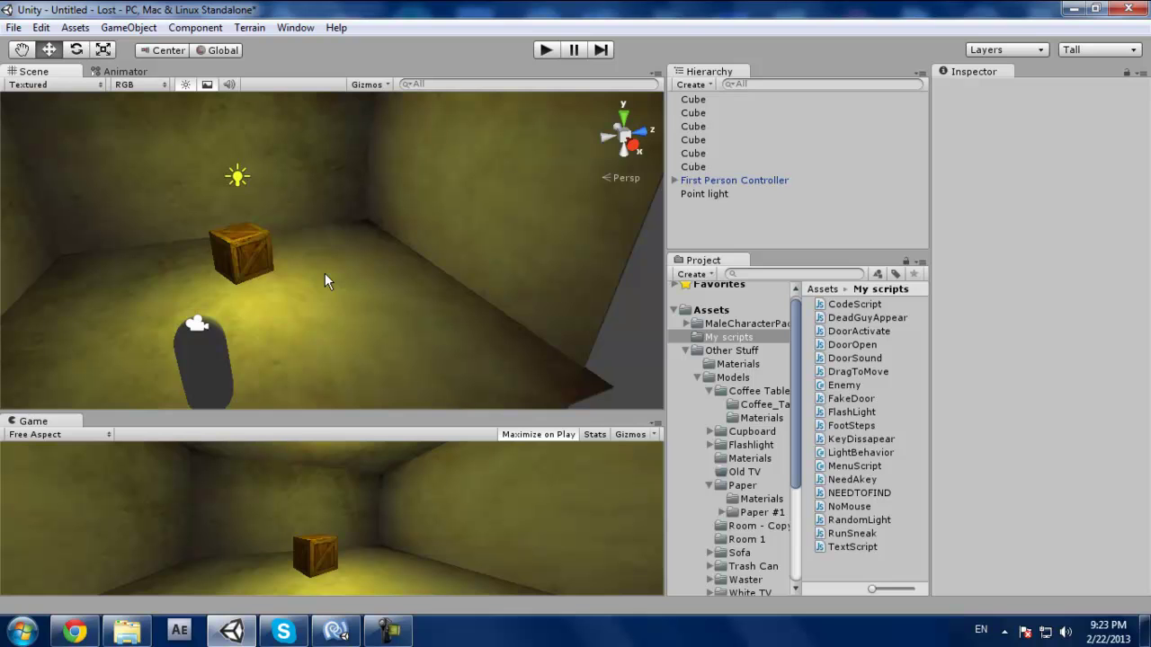
Add a Rigidbody physics component to the wooden crate cube and toggle its Use Gravity option.
left_click(242, 256)
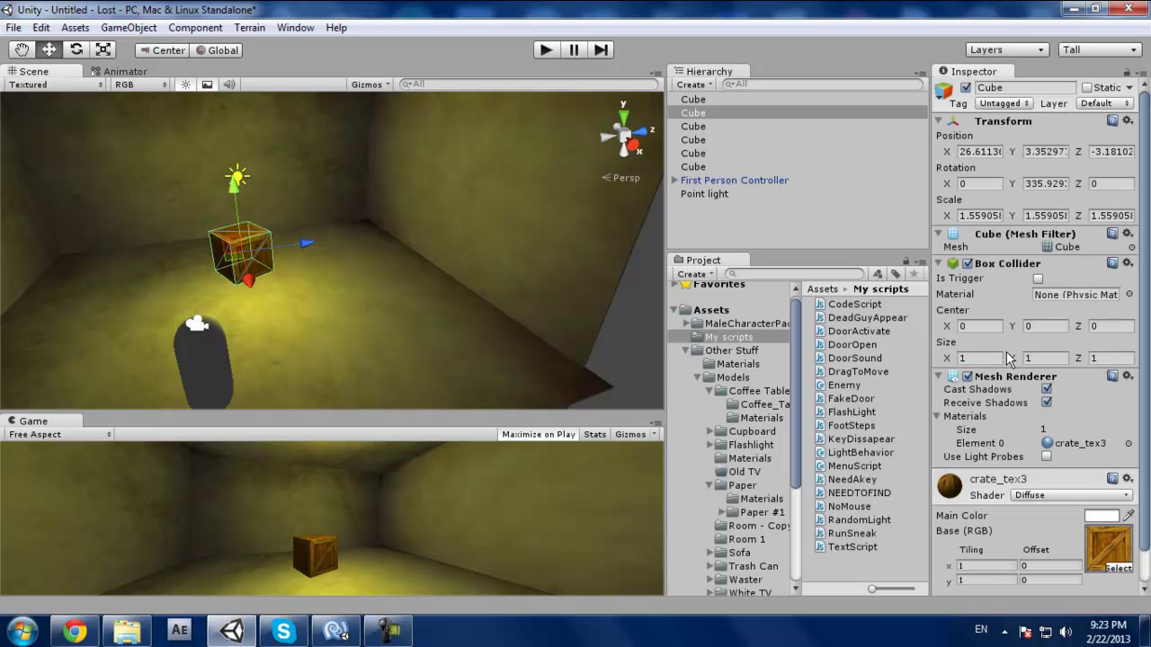
left_click(939, 264)
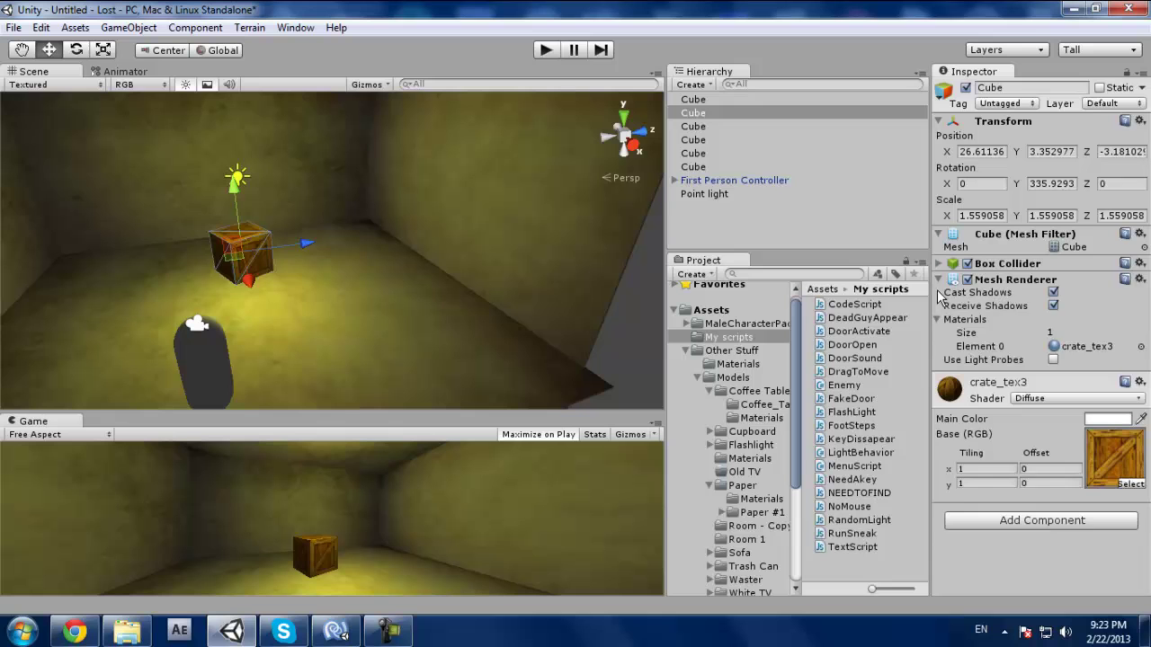
left_click(939, 280)
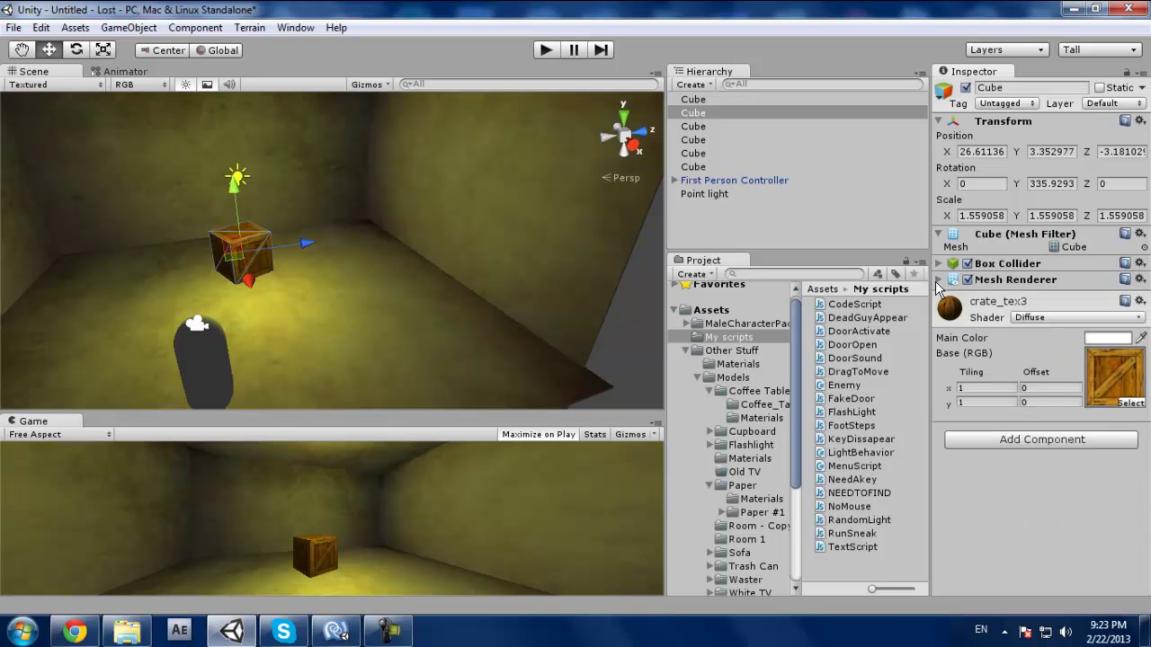
left_click(1038, 441)
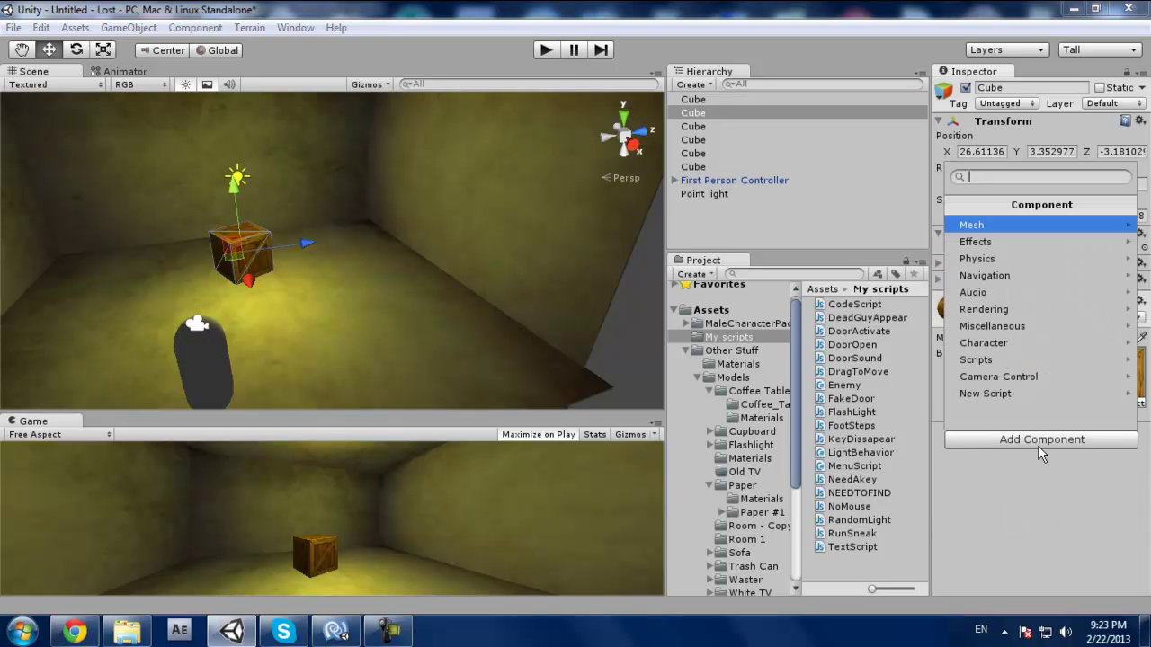
left_click(989, 258)
left_click(1011, 238)
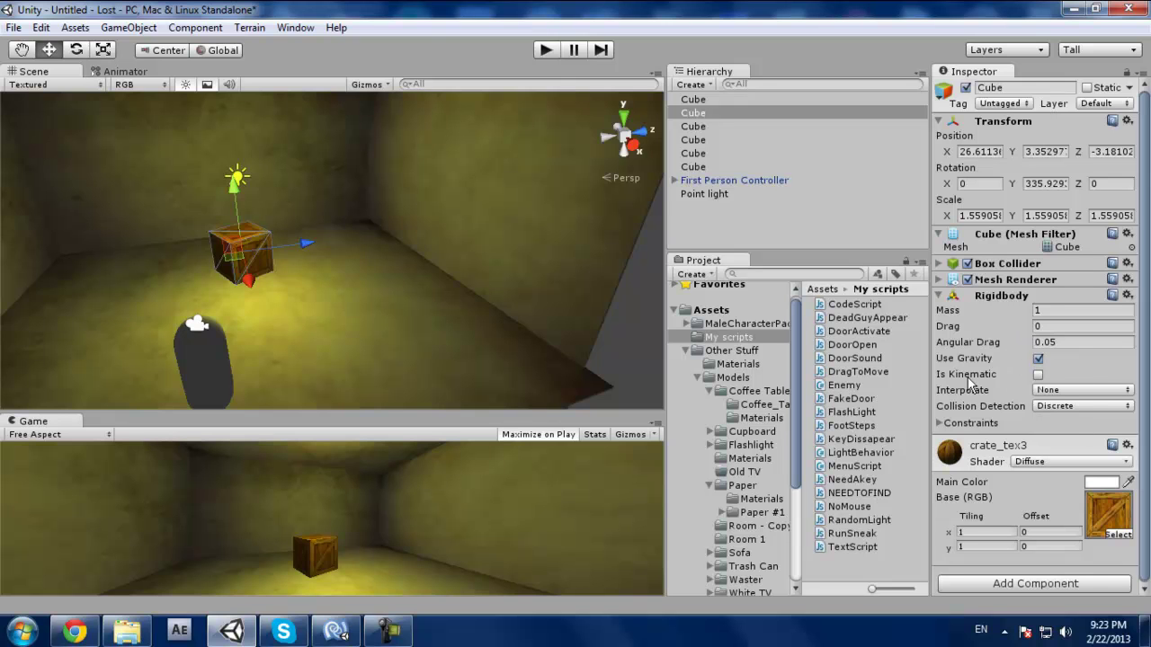
left_click(1038, 359)
left_click_drag(1148, 345, 1147, 405)
left_click(618, 342)
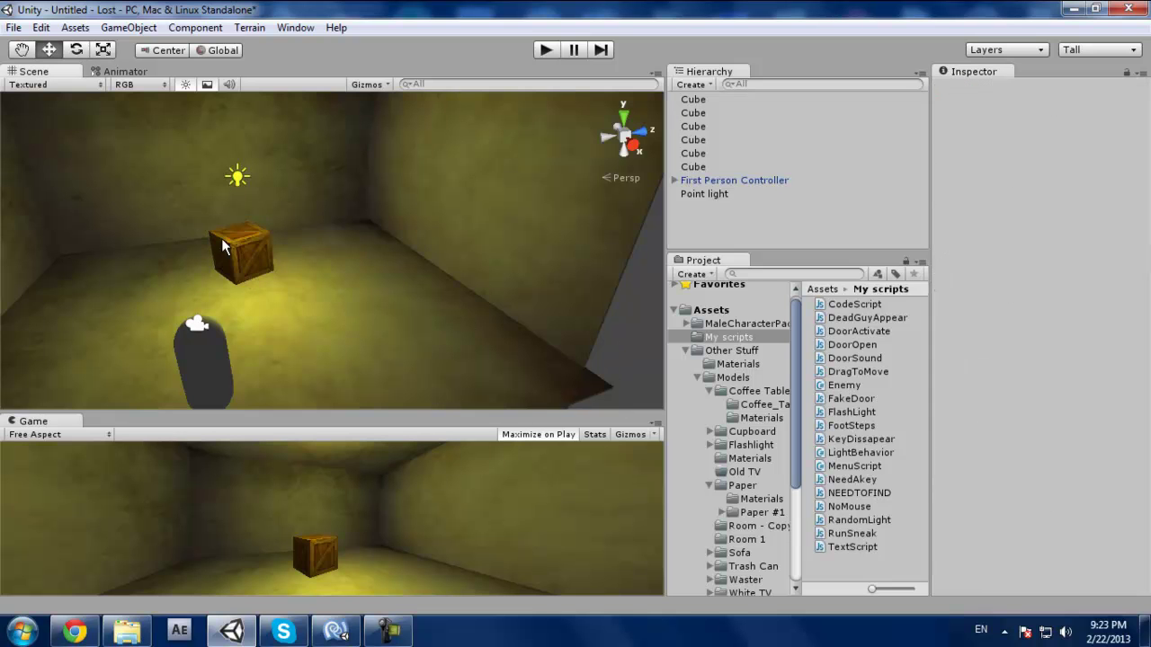
Switch to MonoDevelop and read through the DragToMove.js script, from its mouse functions to FixedUpdate and the Rigidbody requirement.
left_click_drag(221, 238, 486, 334, "alt")
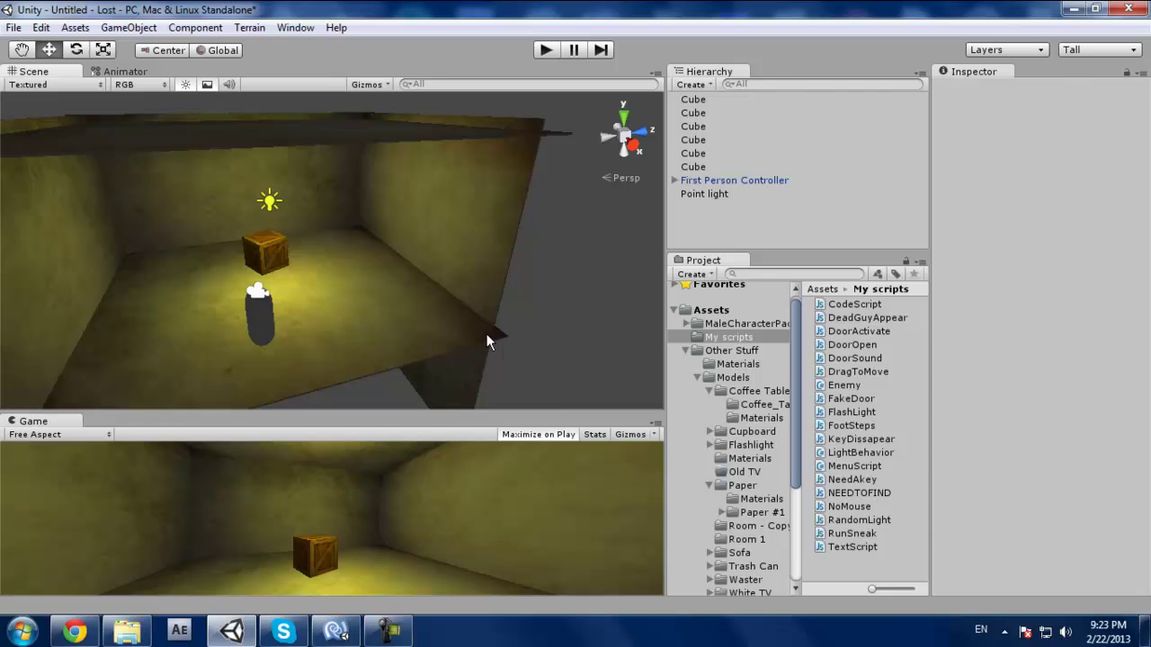
left_click(336, 632)
scroll(423, 384, "down", 12)
scroll(438, 416, "up", 12)
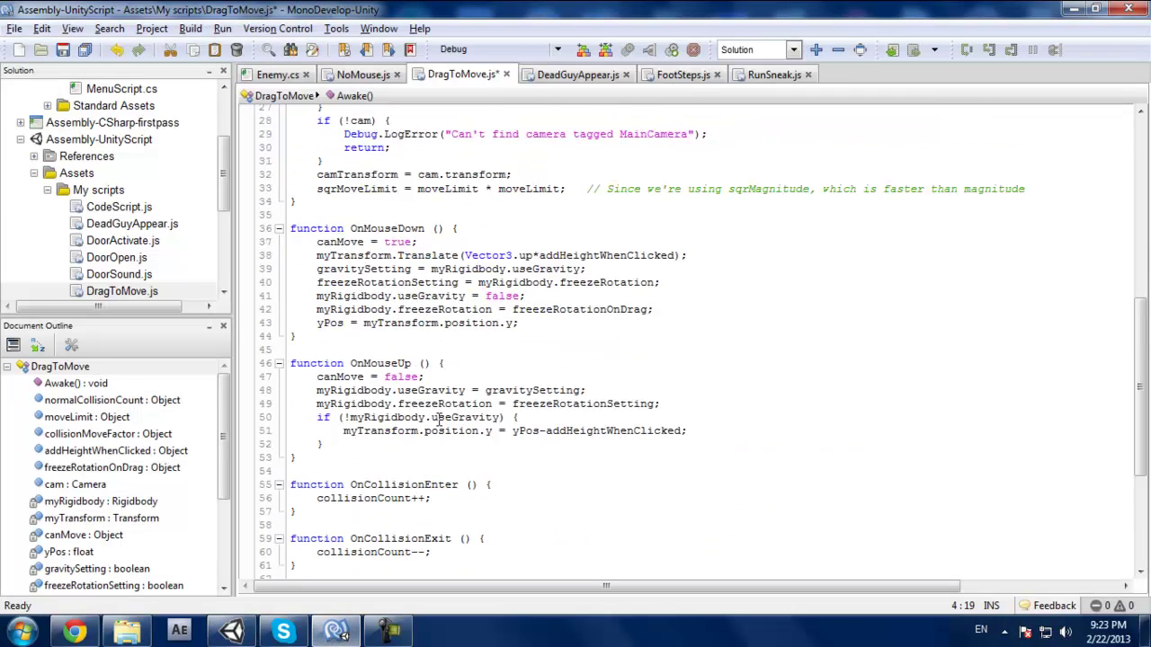
scroll(458, 154, "down", 17)
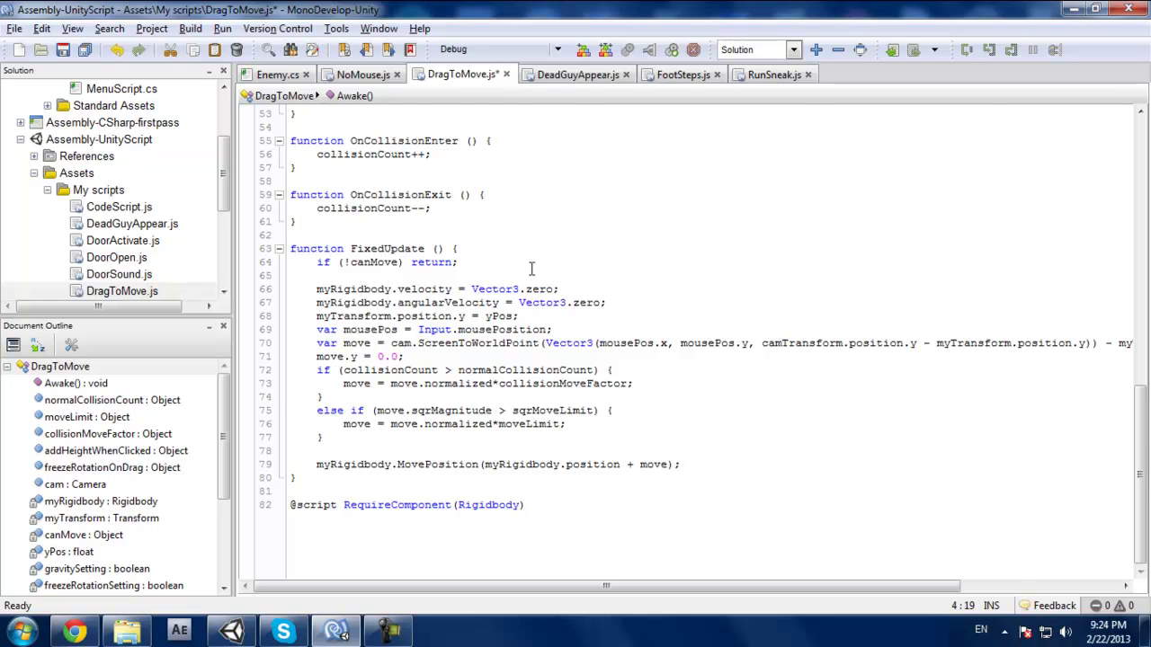
Copy the entire DragToMove.js code, from the opening comments through the final RequireComponent(Rigidbody) line.
scroll(532, 269, "up", 17)
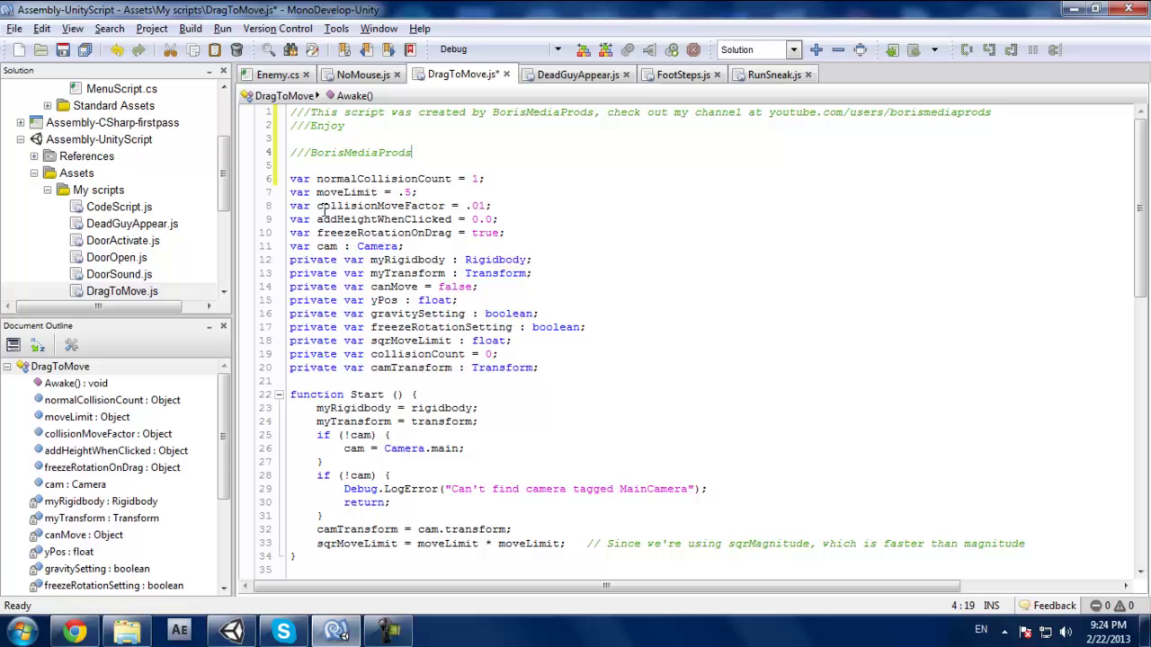
left_click_drag(291, 180, 620, 392)
left_click(629, 387)
scroll(580, 493, "down", 17)
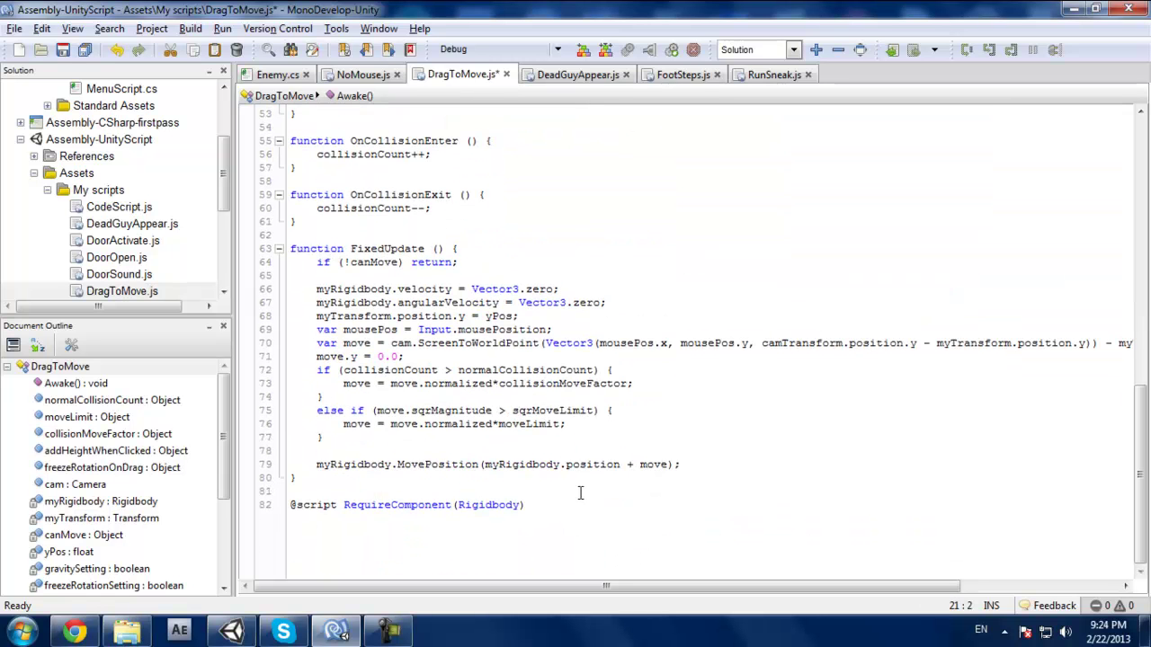
left_click_drag(632, 523, 232, 9)
scroll(422, 264, "up", 1)
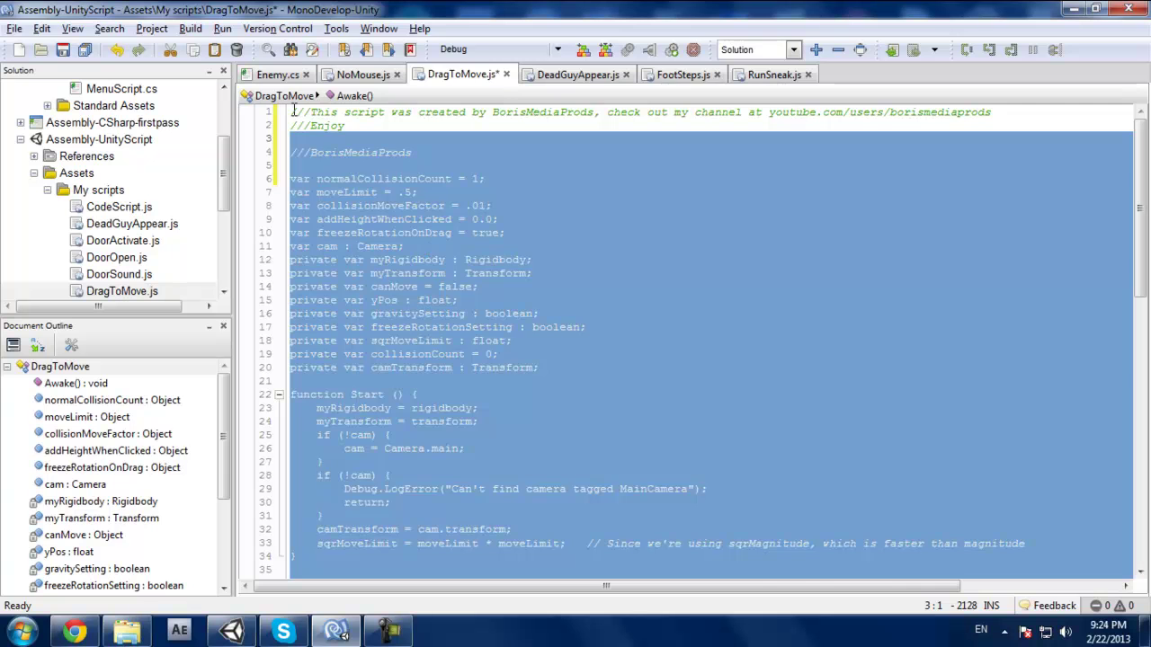
left_click_drag(293, 110, 541, 580)
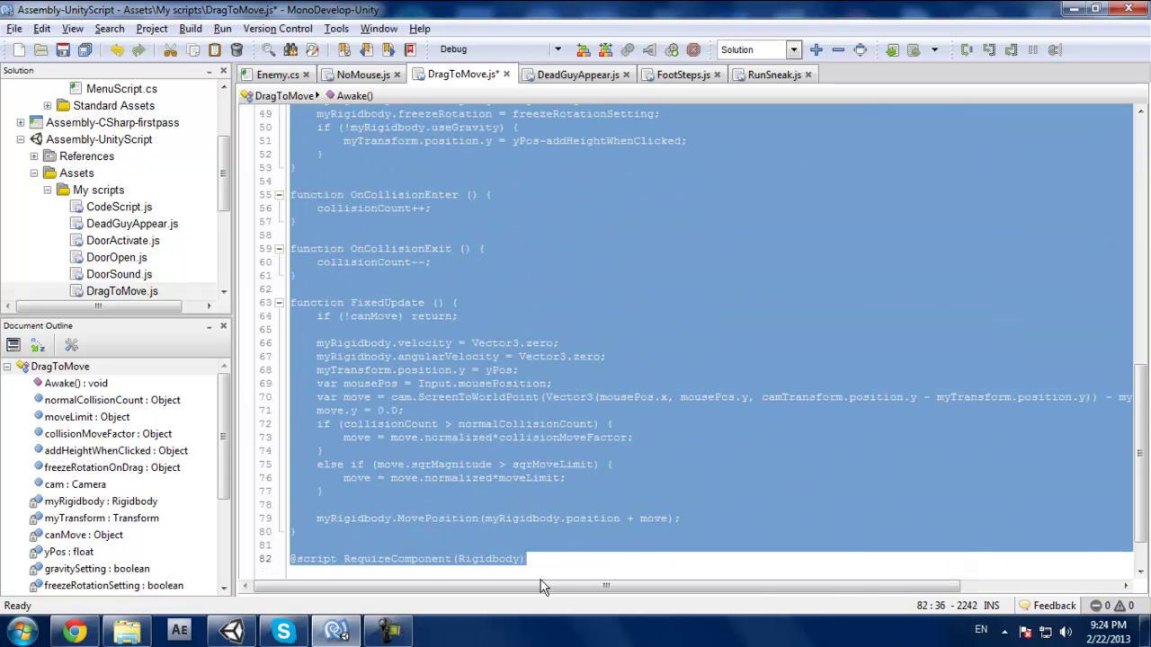
right_click(405, 308)
left_click(440, 340)
Switch to Unity and create a Javascript asset named DragObject in the main Assets folder.
left_click(232, 631)
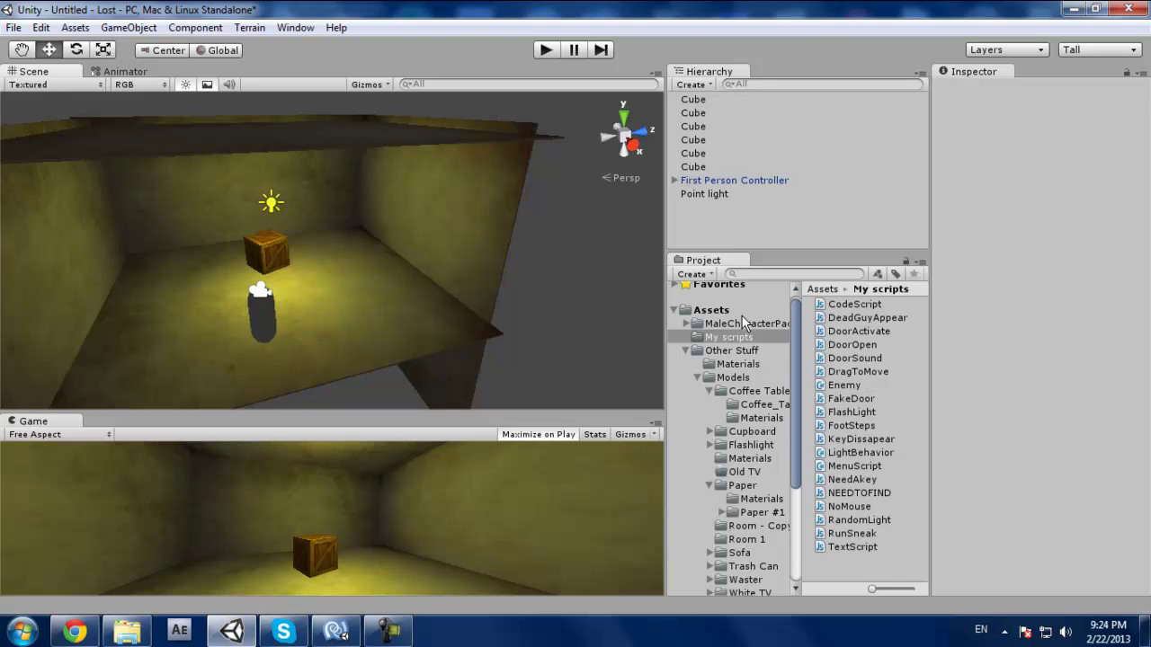
left_click(710, 309)
left_click(693, 273)
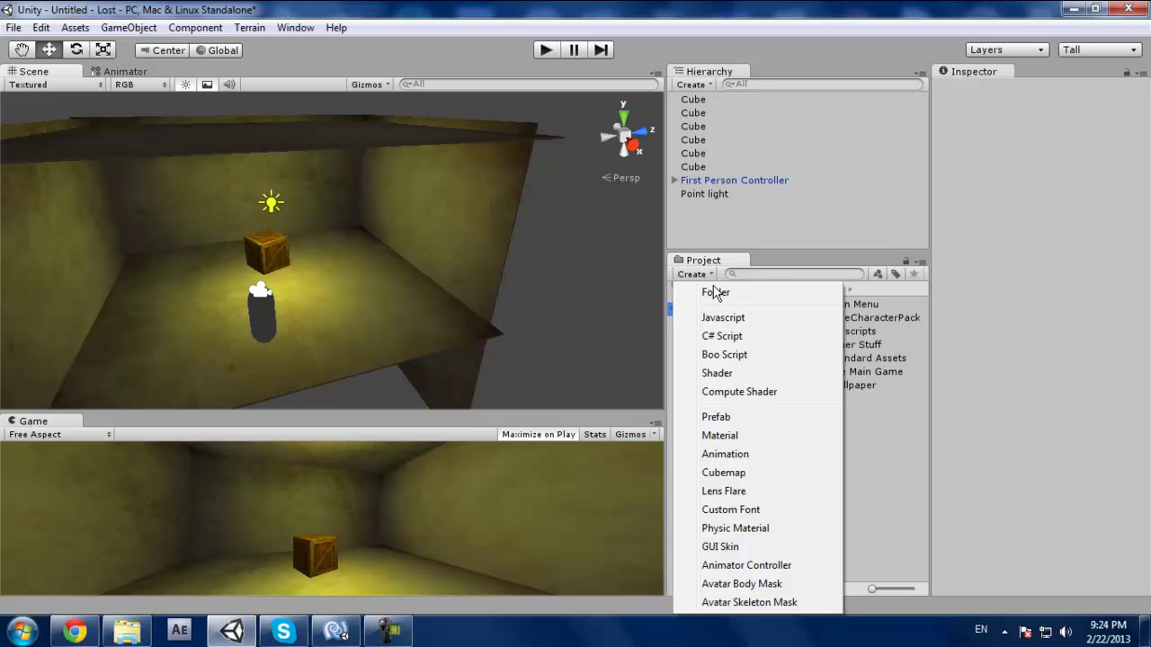
left_click(733, 319)
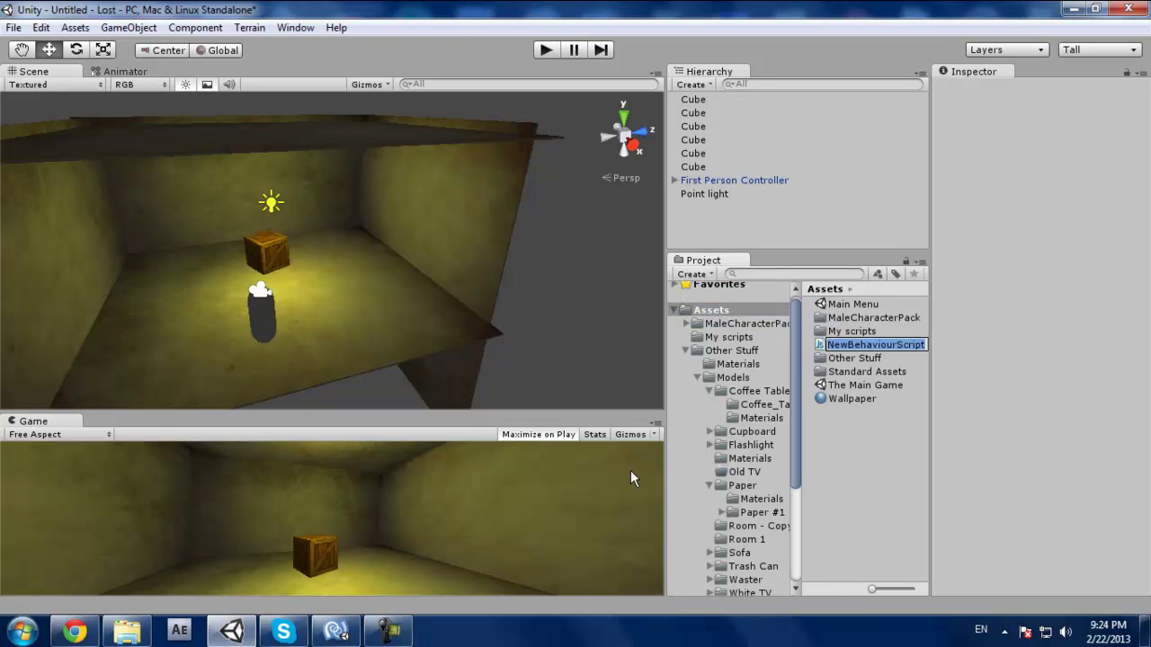
type("DragObject")
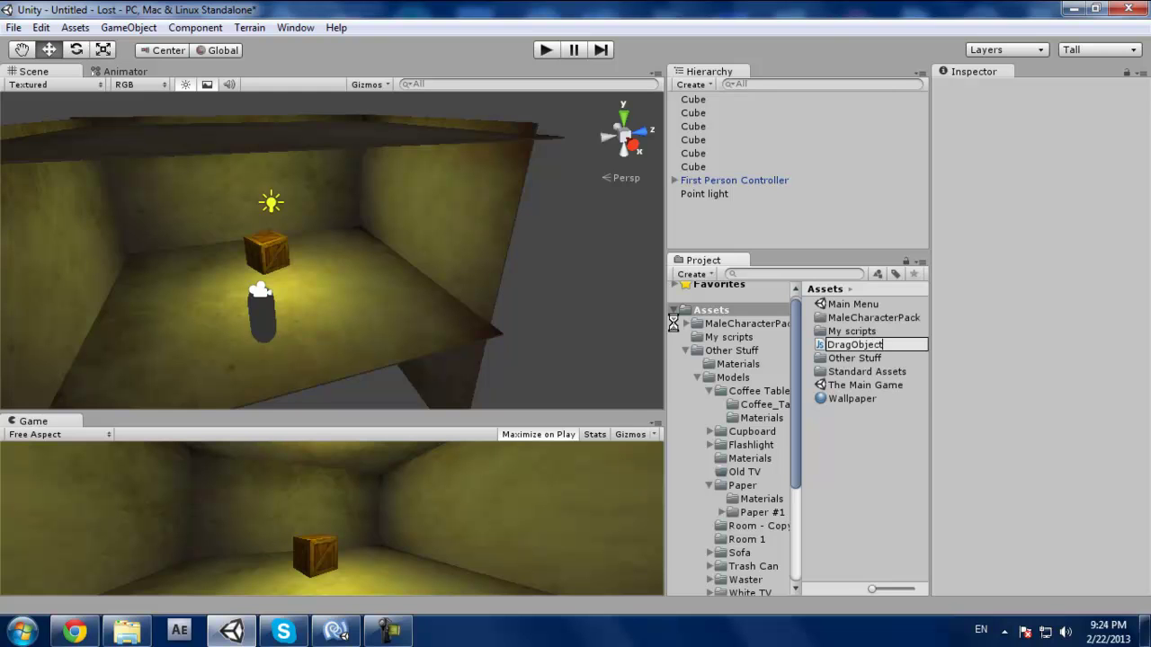
key("Return")
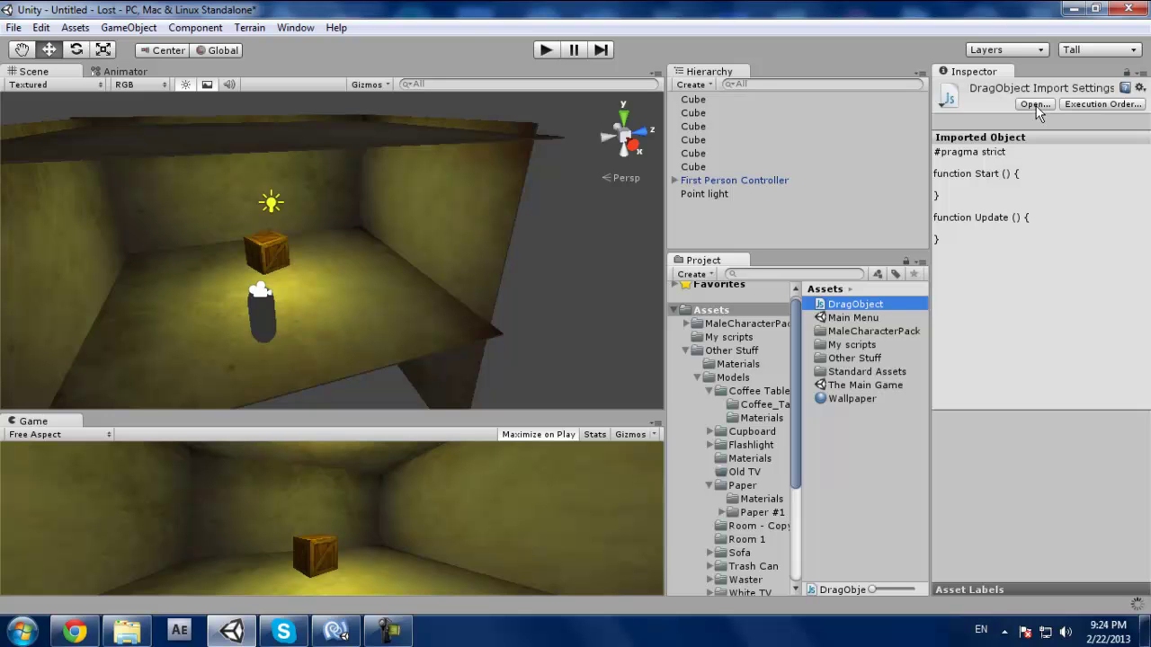
Open the DragObject script in MonoDevelop, declining to reload the Assembly-CSharp and Assembly-UnityScript projects.
left_click(1035, 104)
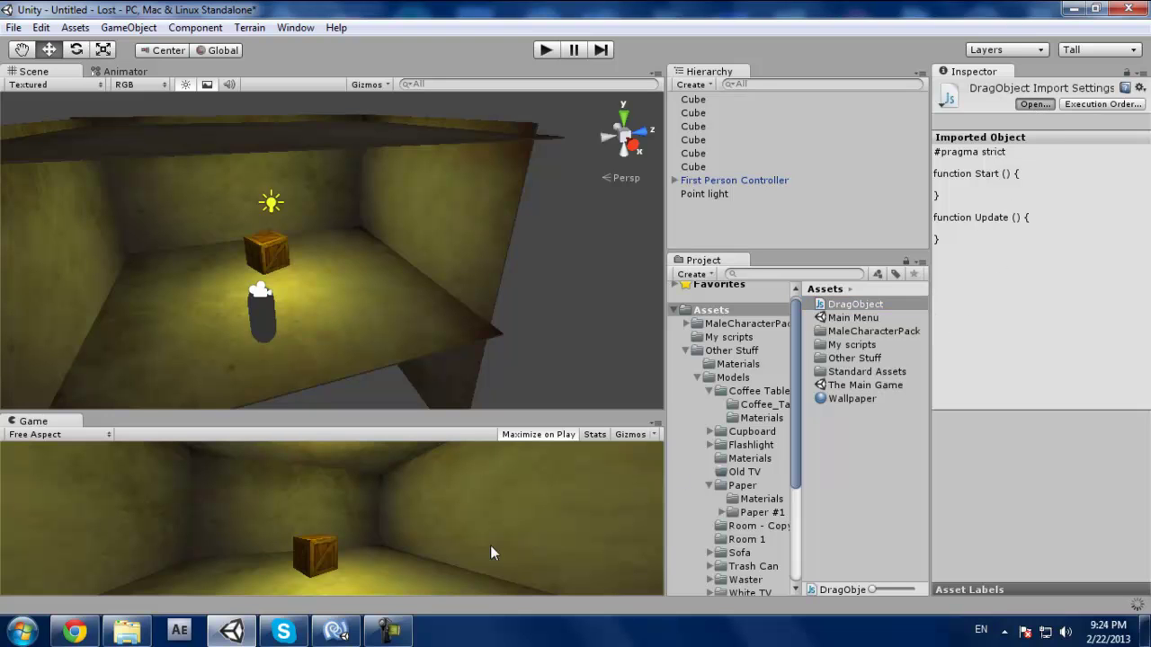
left_click(334, 632)
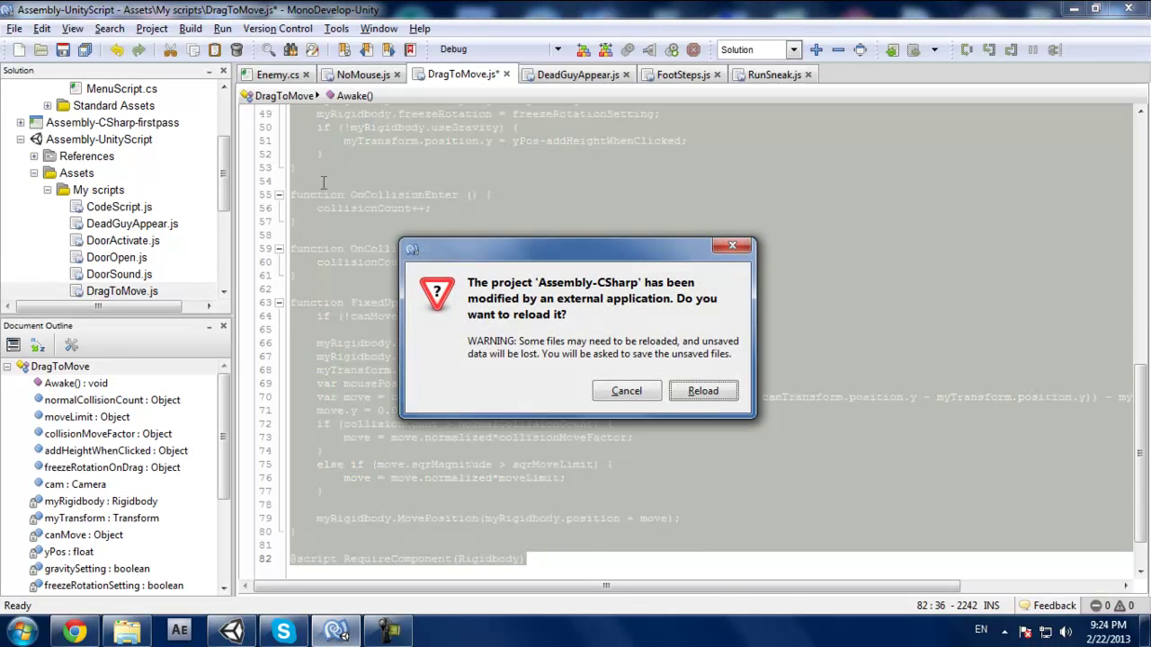
left_click(621, 393)
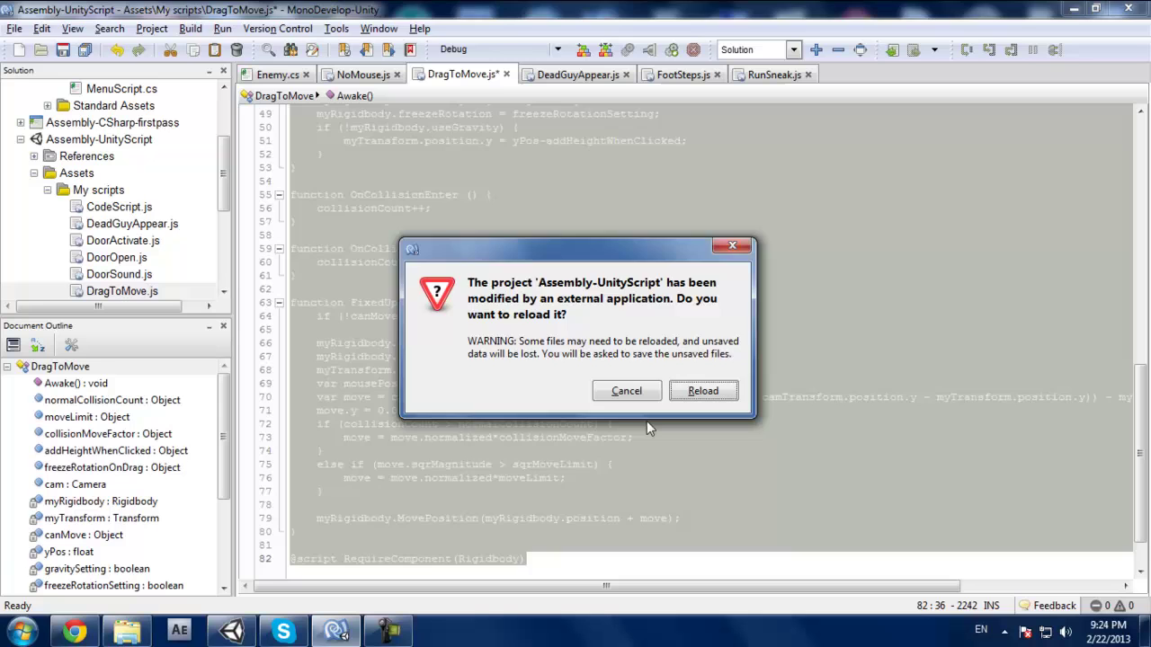
left_click(649, 396)
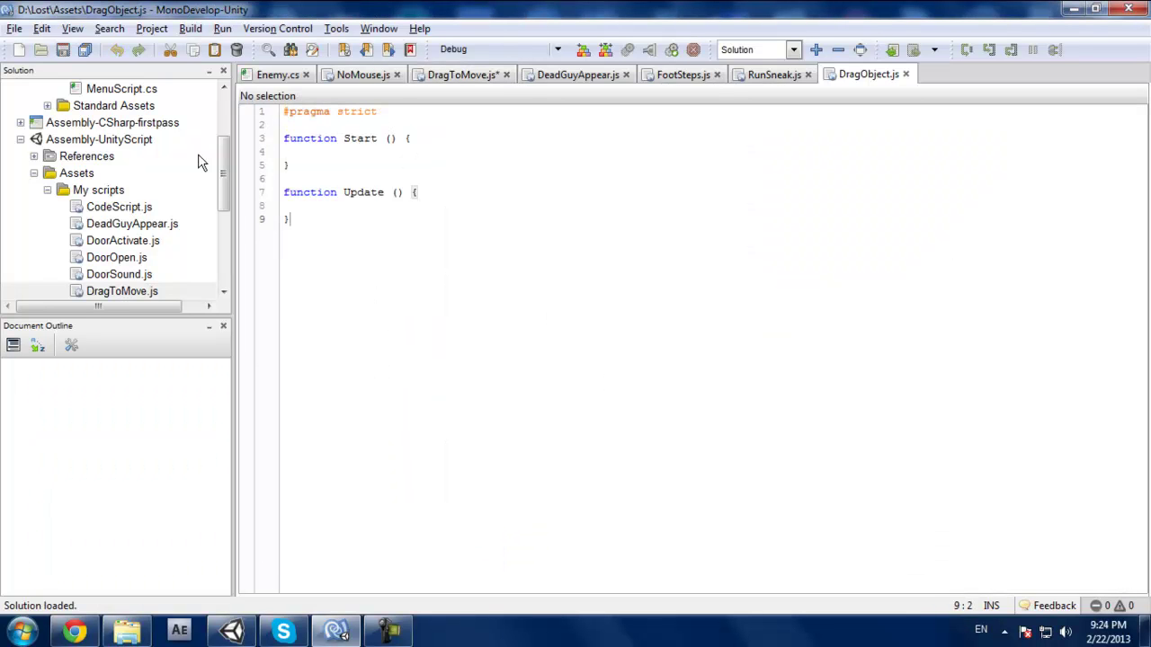
Replace the default code in DragObject.js with the copied drag script, save the file, and look over the pasted code.
left_click_drag(290, 219, 283, 192)
left_click(372, 253)
key("ctrl+a")
key("Delete")
key("ctrl+v")
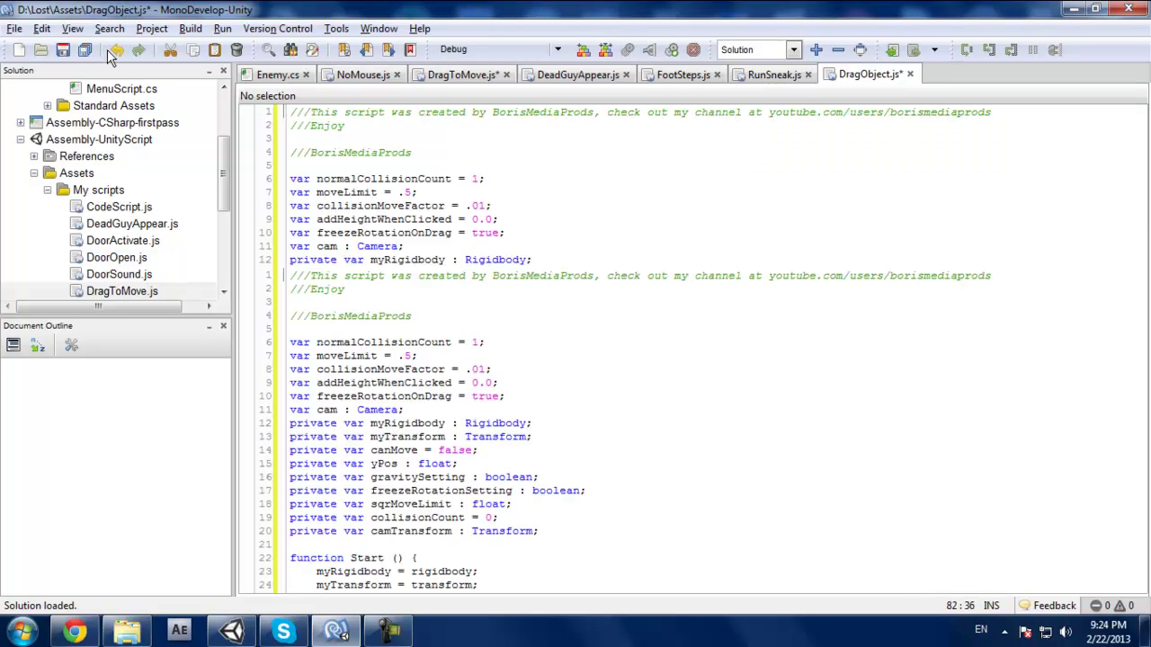
key("ctrl+s")
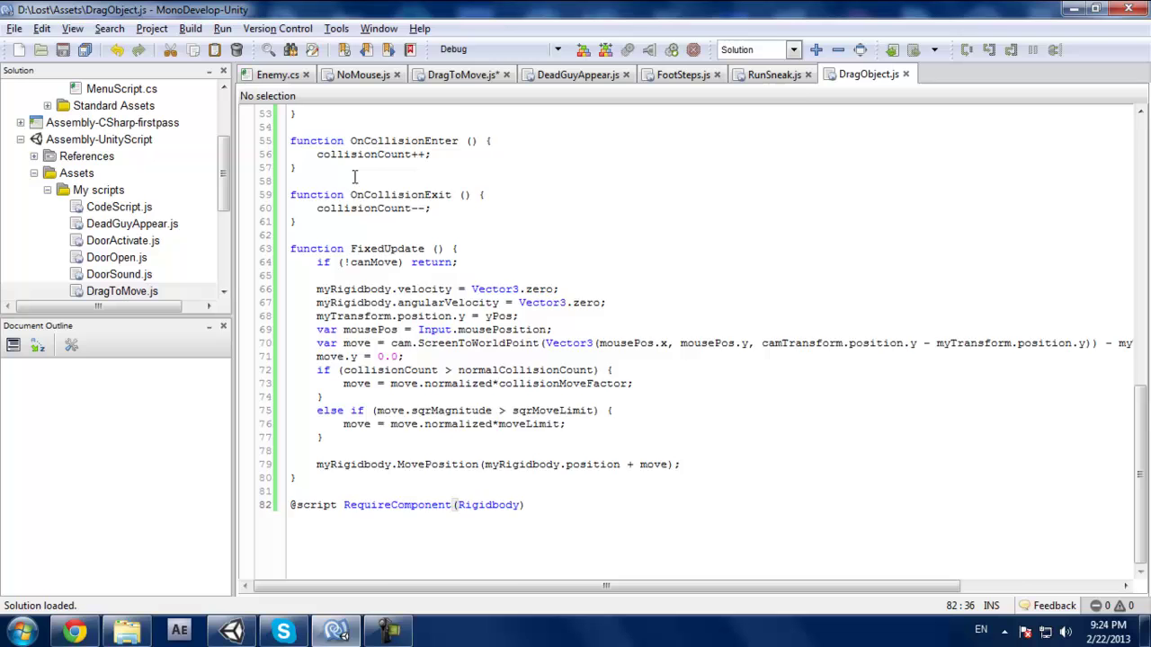
scroll(458, 286, "up", 17)
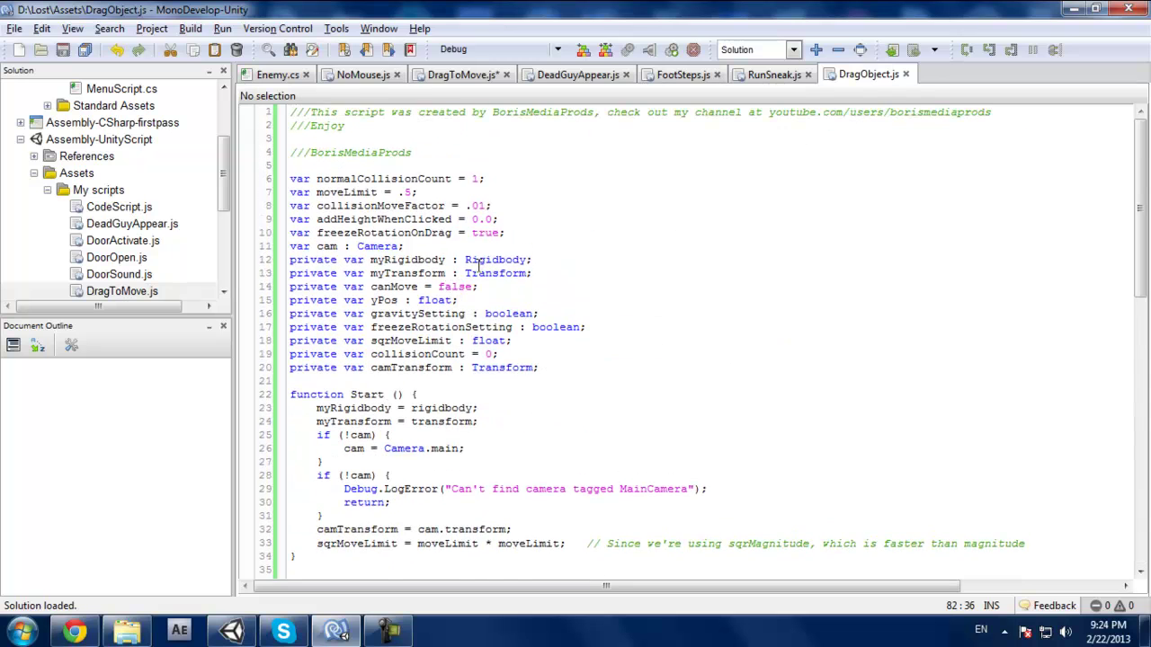
scroll(478, 262, "down", 17)
scroll(439, 348, "up", 9)
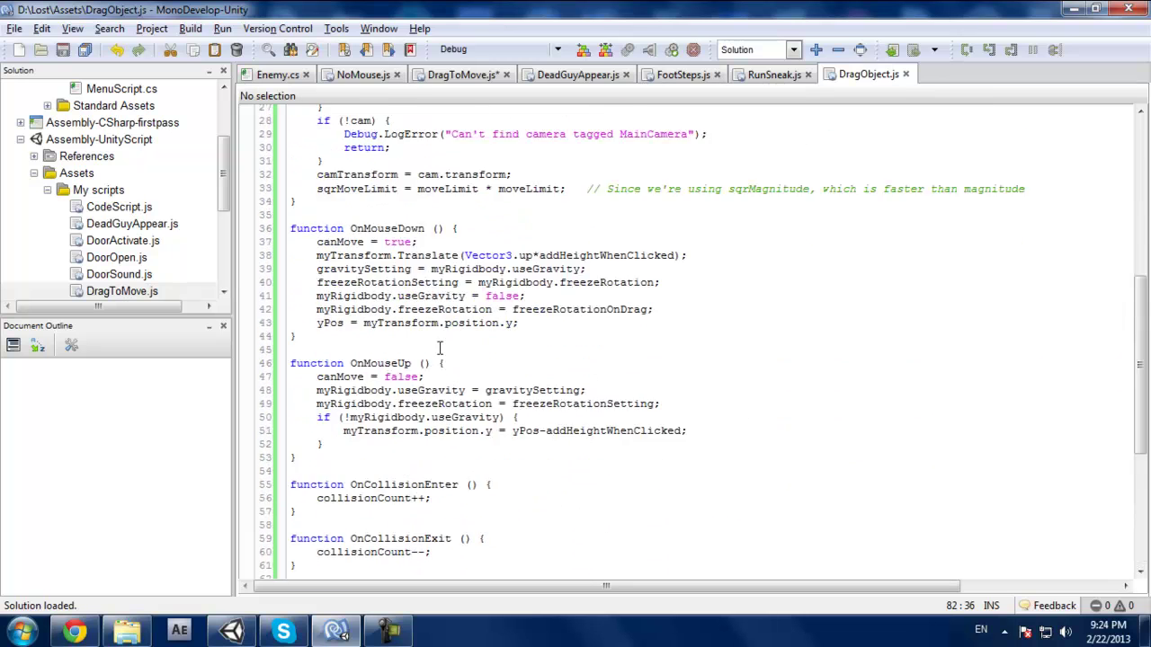
scroll(439, 348, "up", 9)
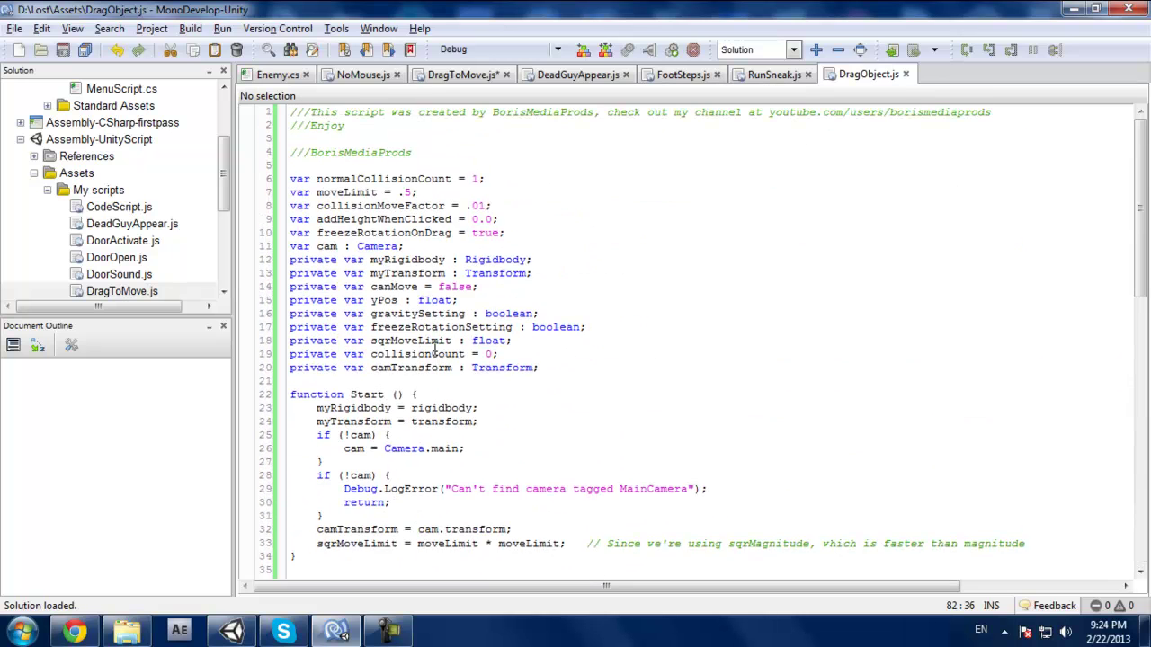
Return to Unity and rename the wooden crate cube as Object.
left_click(1084, 14)
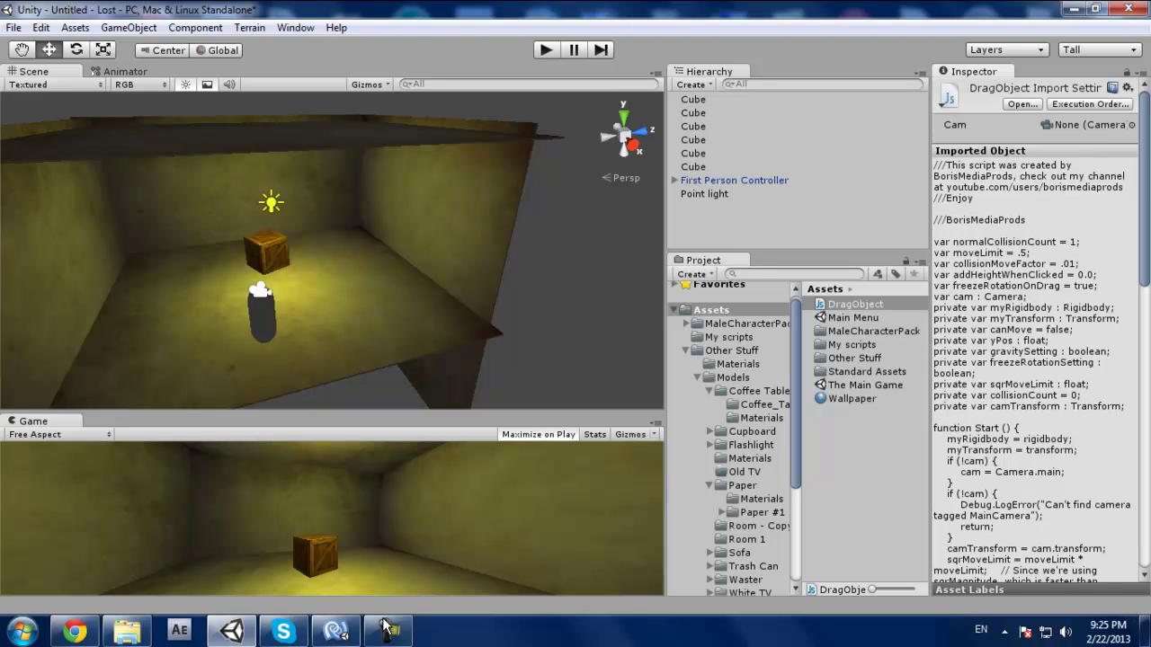
left_click(542, 295)
scroll(540, 290, "down", 3)
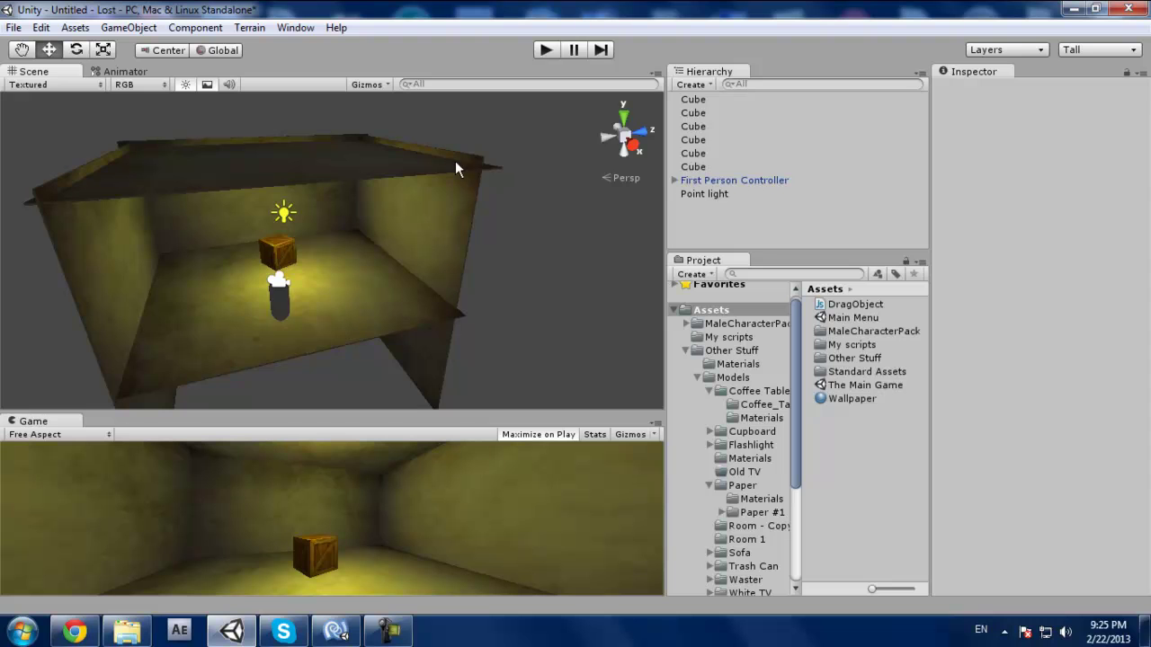
scroll(407, 242, "up", 4)
left_click(277, 258)
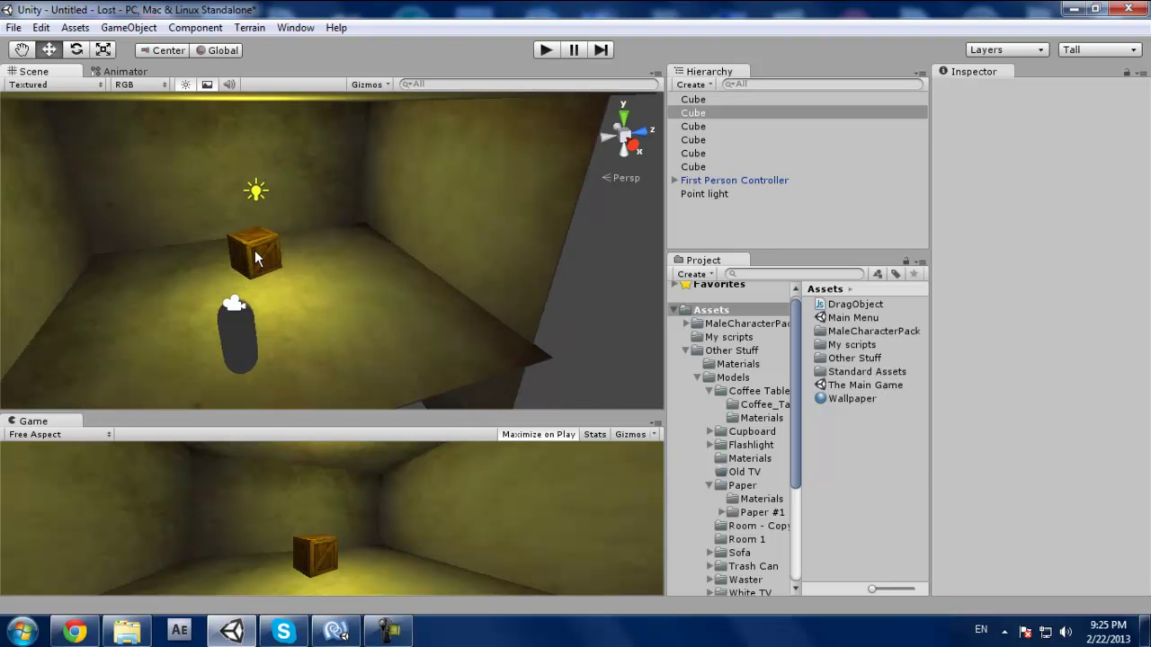
left_click(747, 114)
type("Ob")
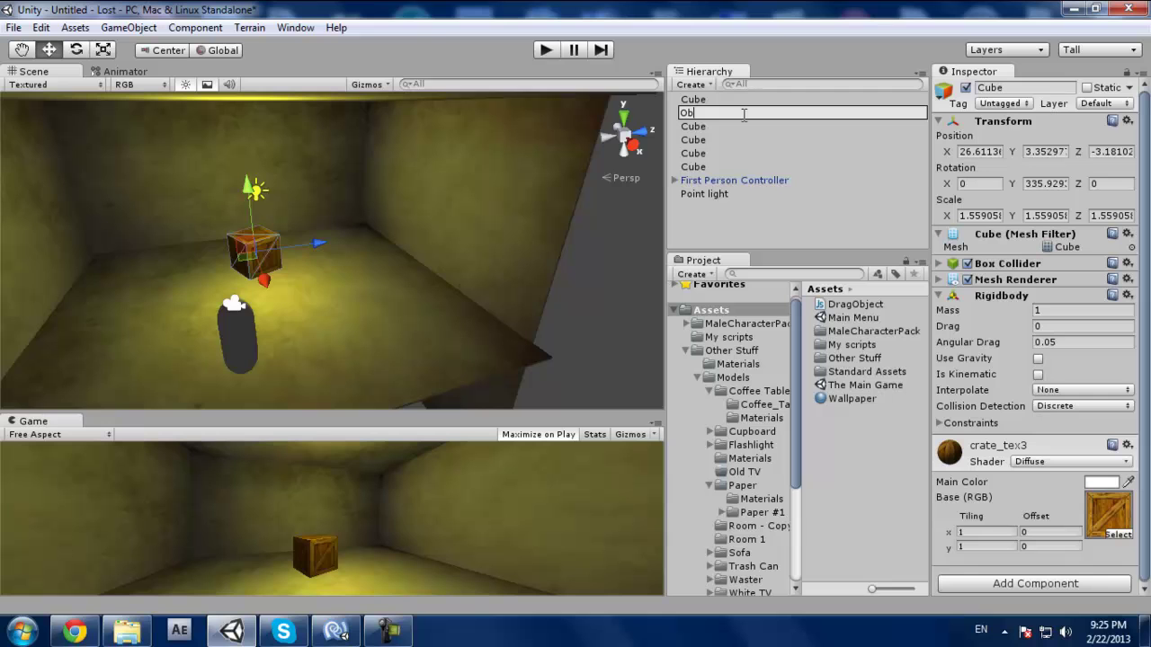
type("ject")
key("Return")
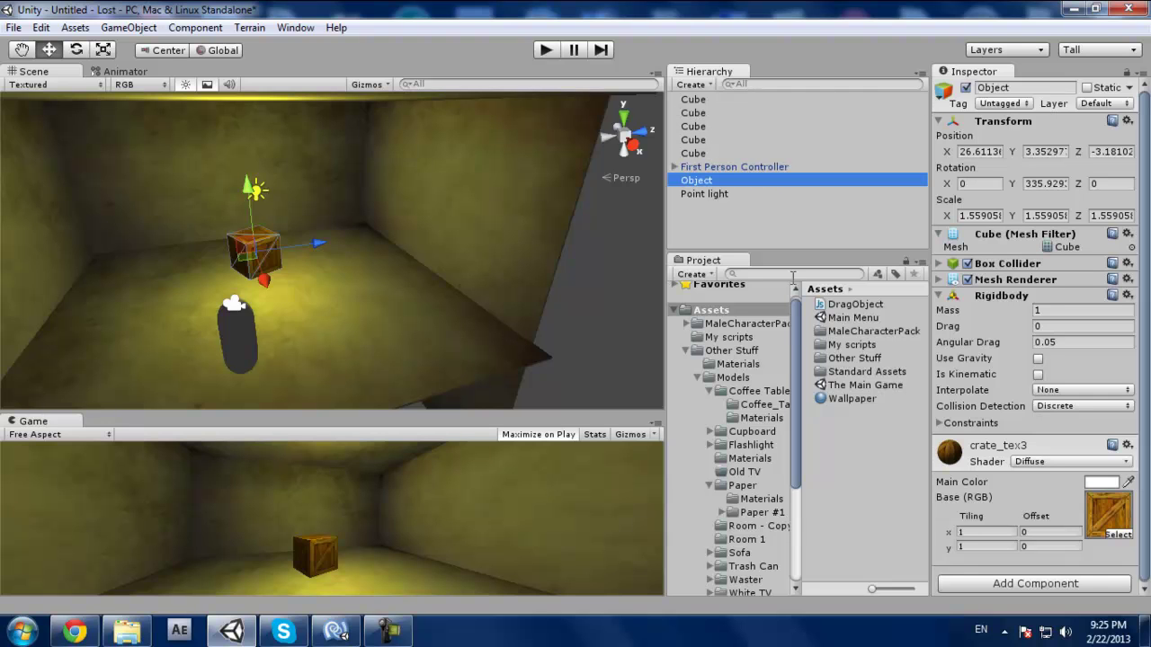
Attach the DragObject script to the crate and assign the First Person Controller's Main Camera as its Cam.
left_click_drag(850, 305, 704, 184)
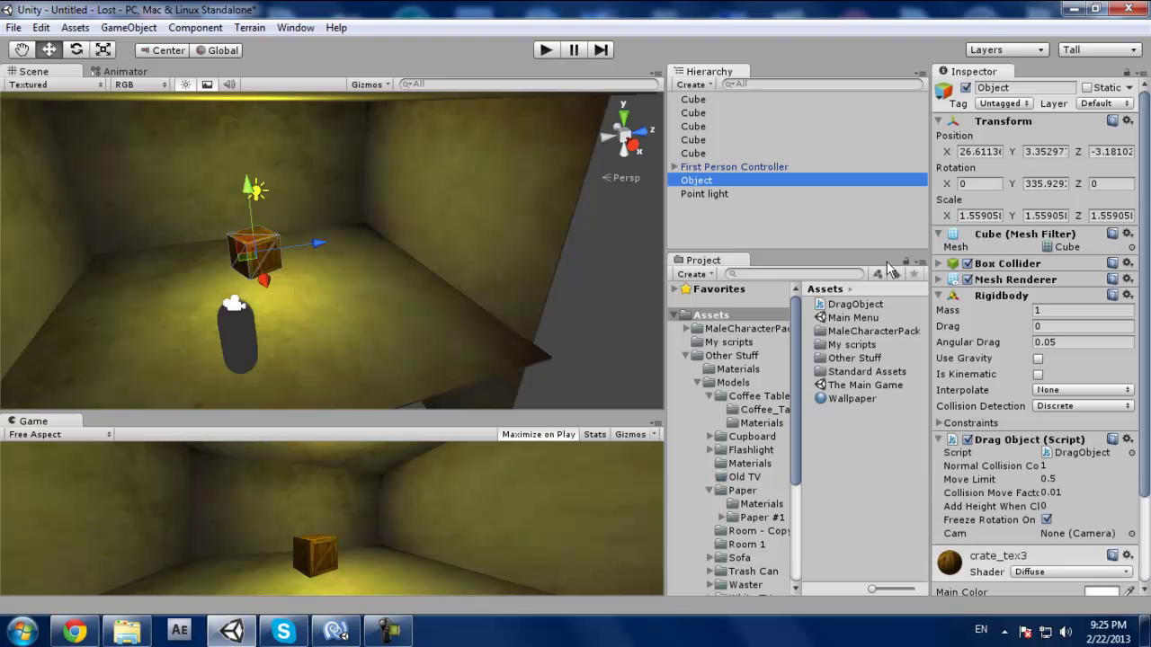
left_click(1135, 378)
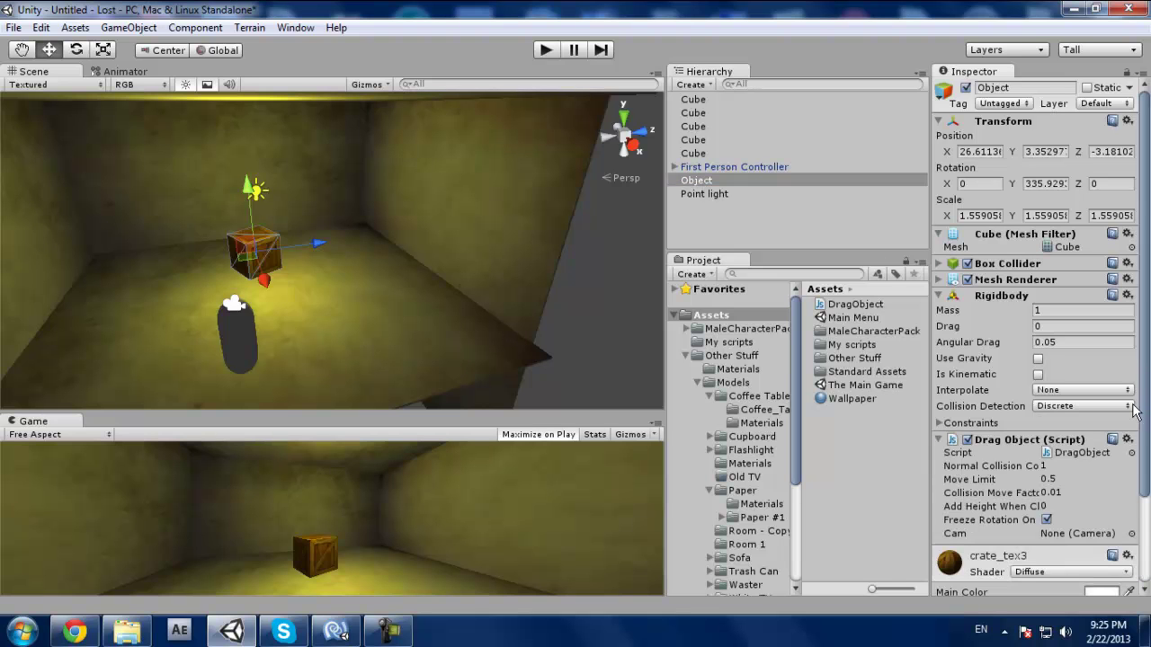
scroll(1145, 583, "down", 3)
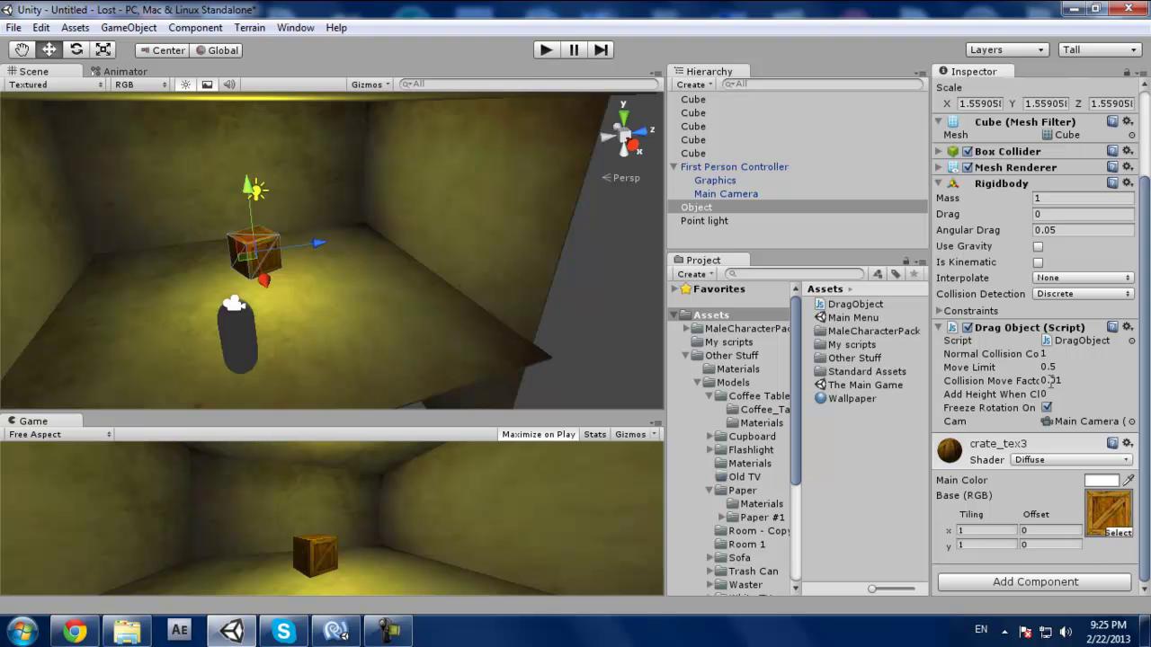
Run the scene and walk the first-person character around the room, testing how the crate drags, before ending play mode.
left_click(546, 51)
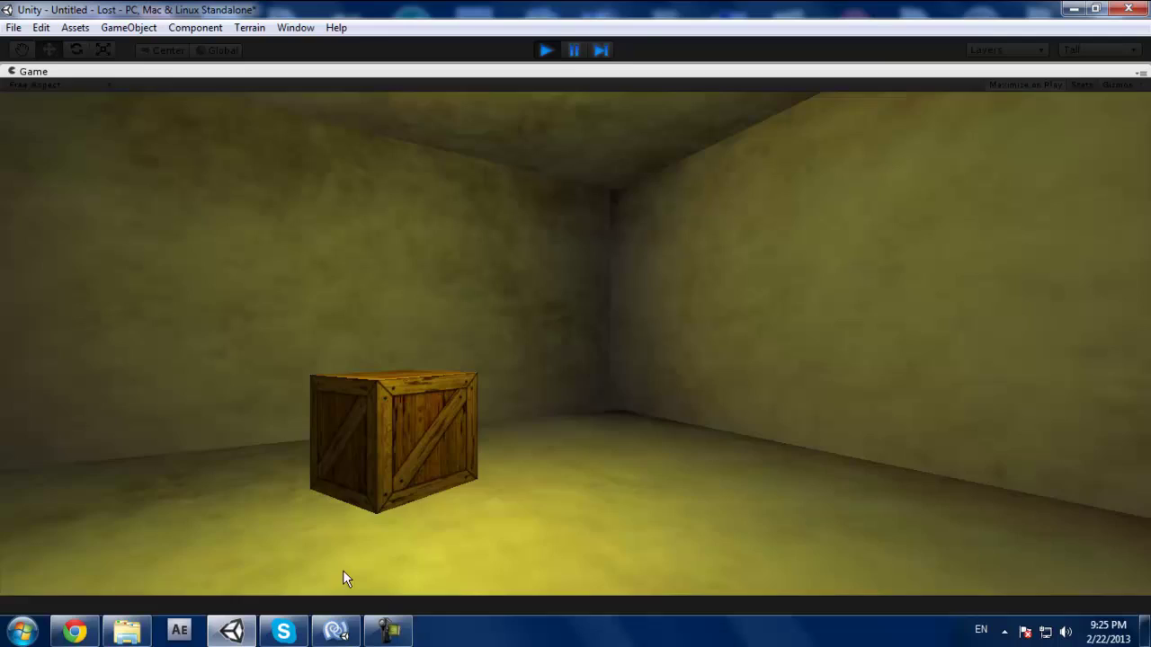
key("w")
key("w")
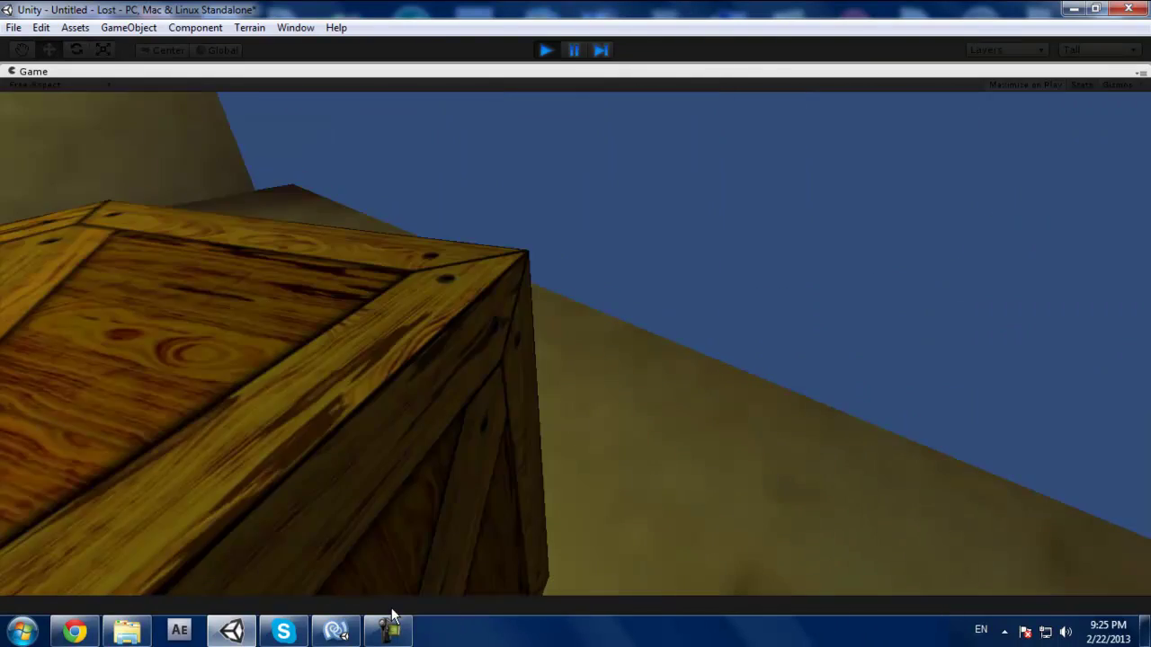
key("s")
key("s")
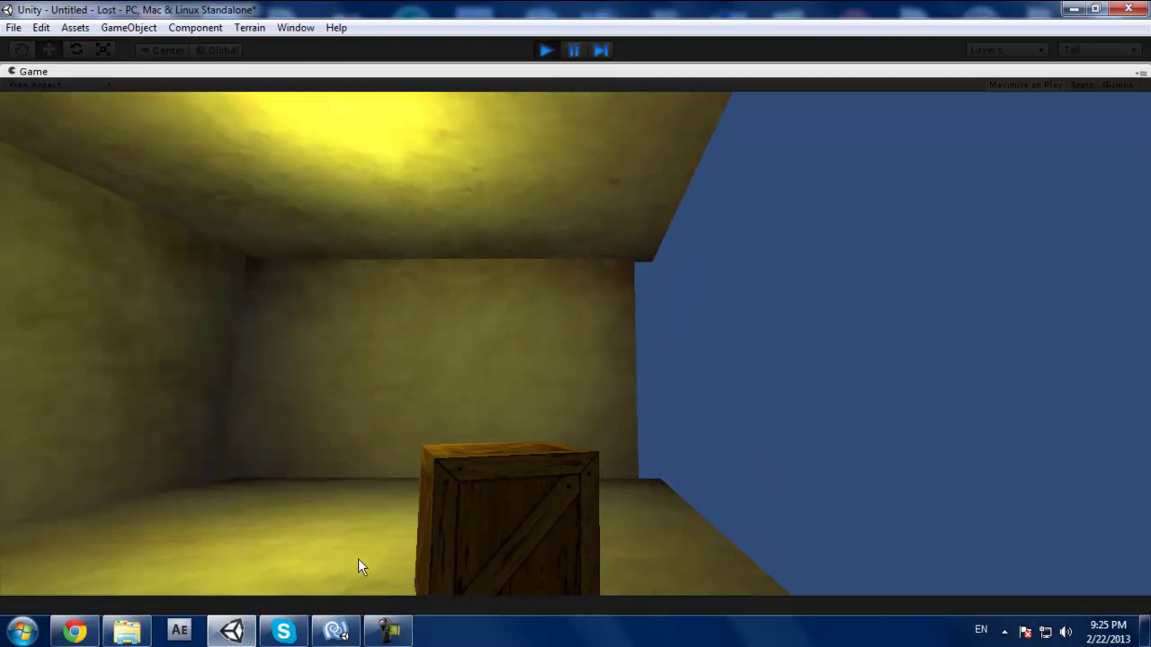
key("w")
key("w")
key("d")
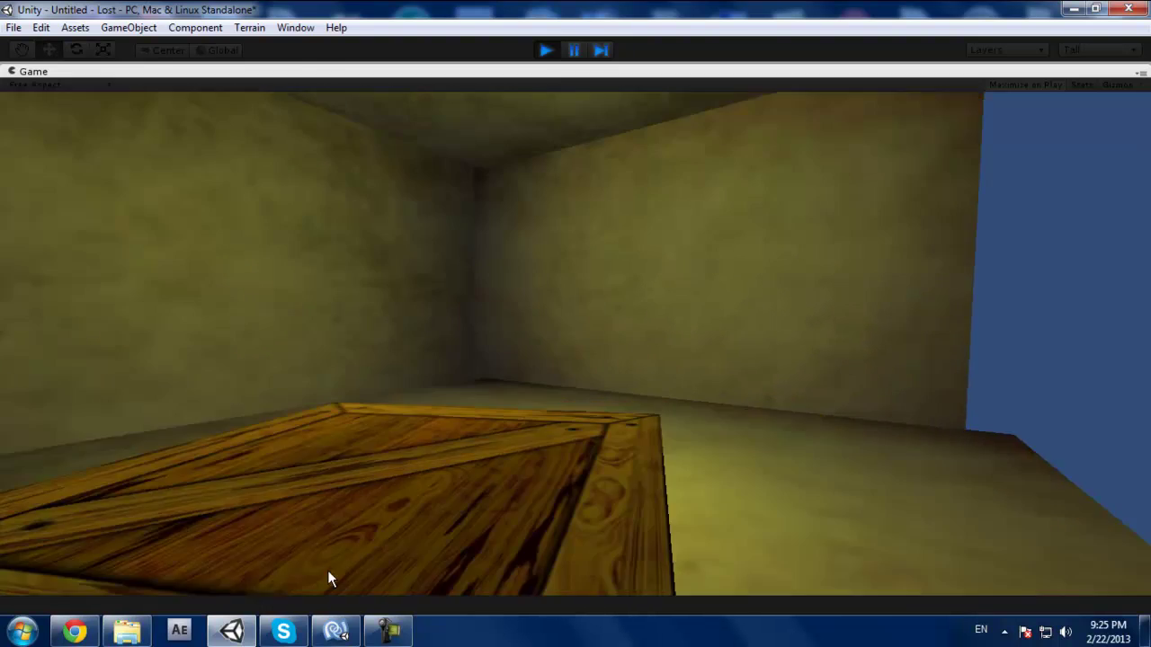
key("w")
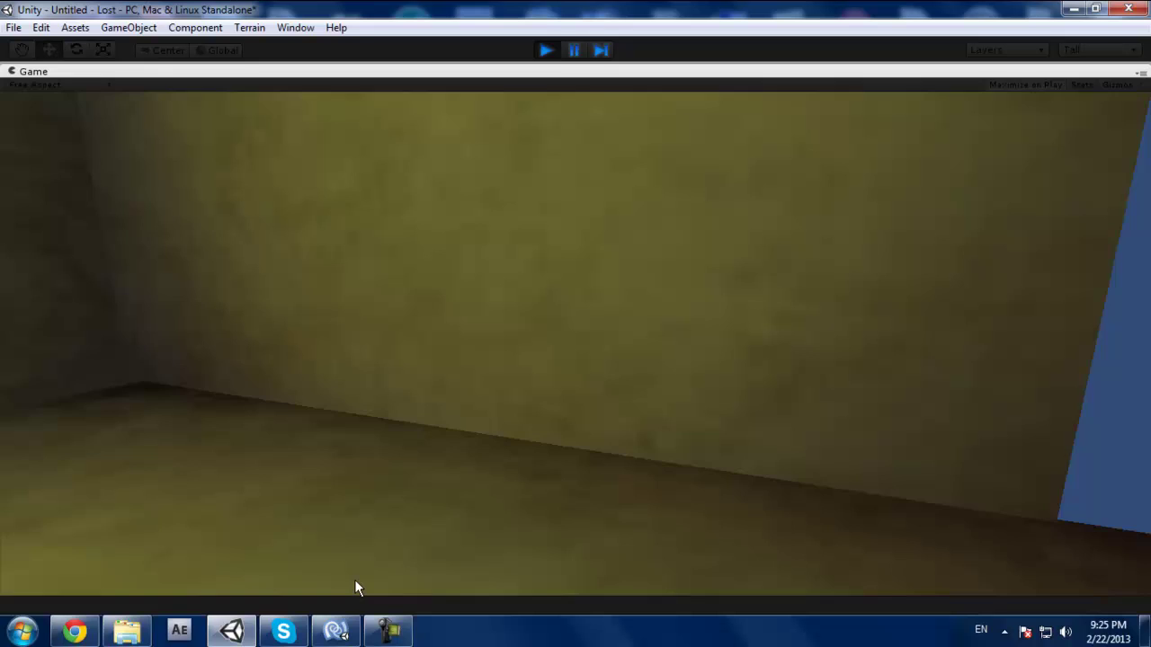
key("s")
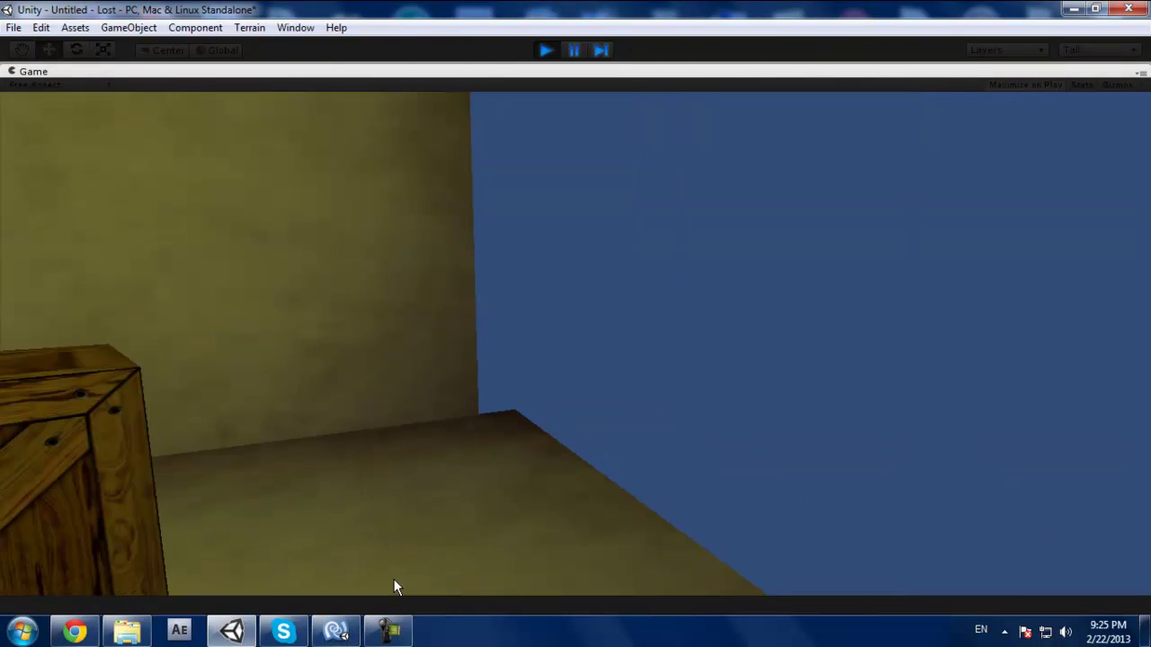
key("d")
key("a")
key("w")
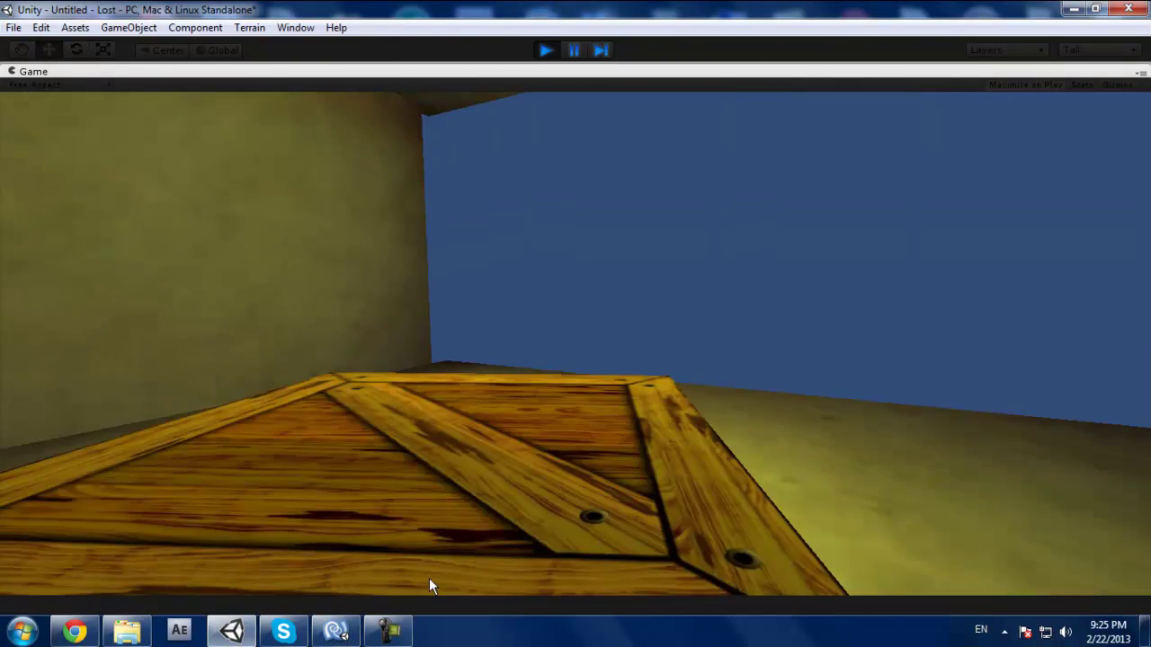
key("s")
key("d")
key("a")
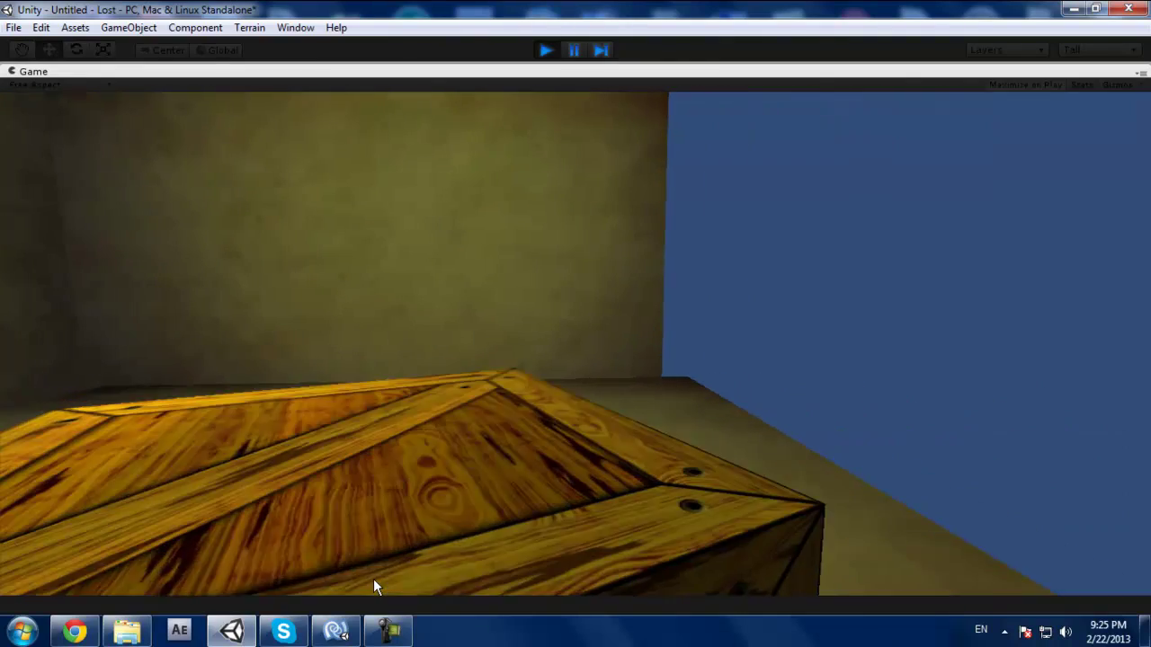
key("d")
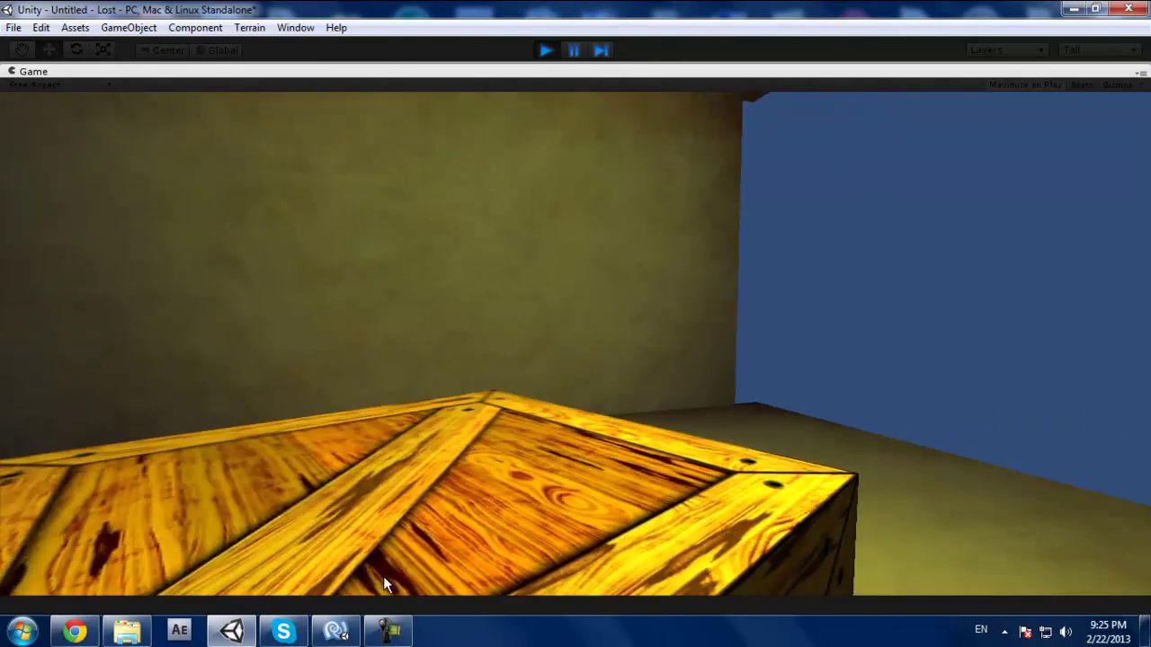
key("w")
key("s")
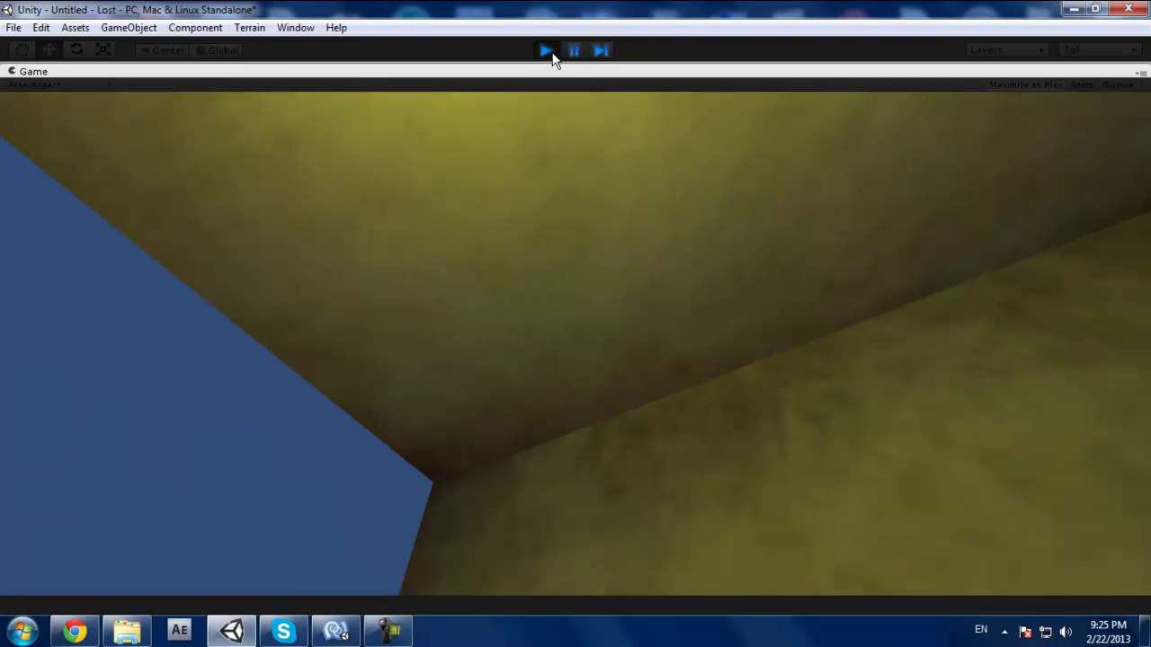
left_click(546, 51)
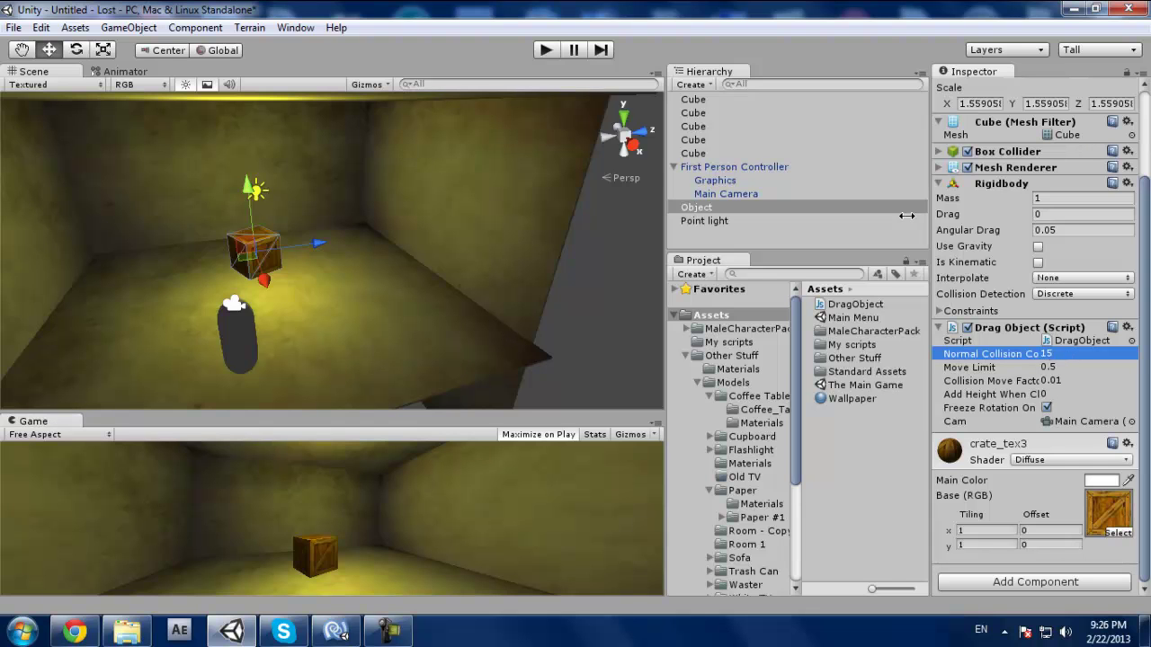
Play-test carrying the crate with the Drag Object script's Normal Collision Count at 15, and stop the game.
left_click(546, 50)
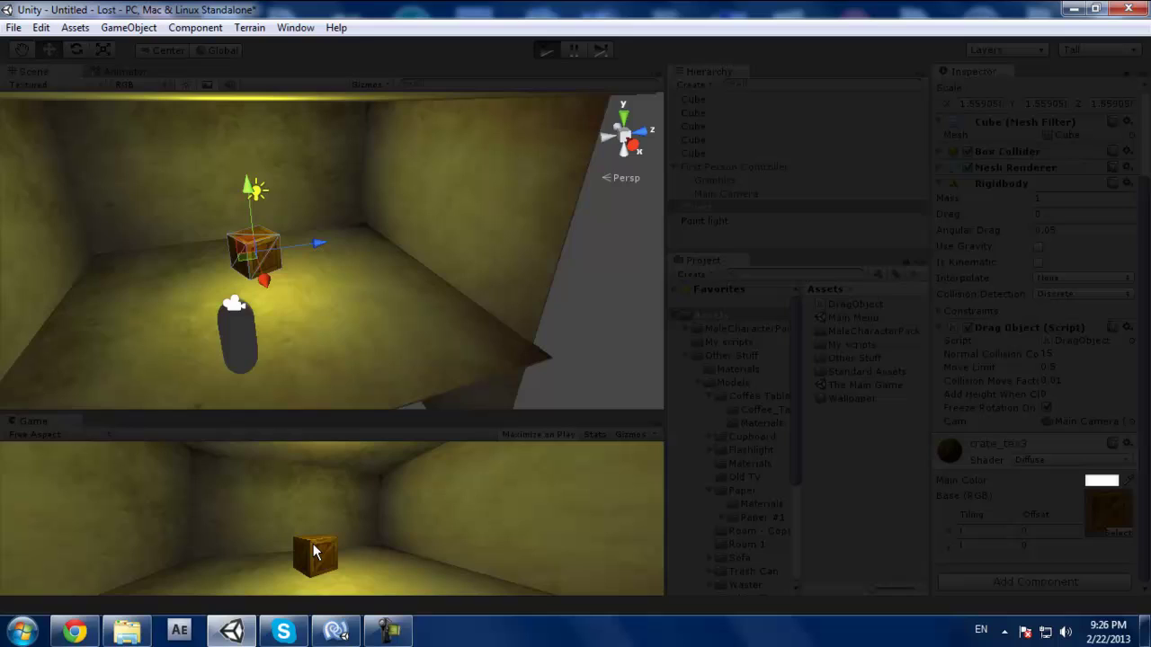
key("w")
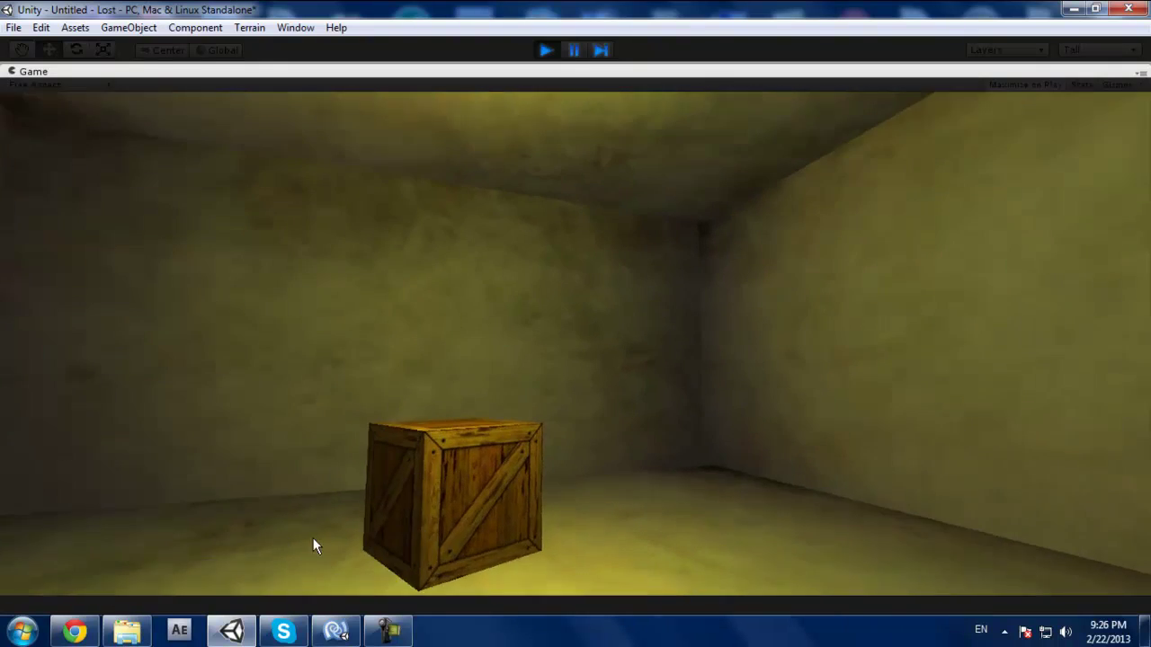
key("w")
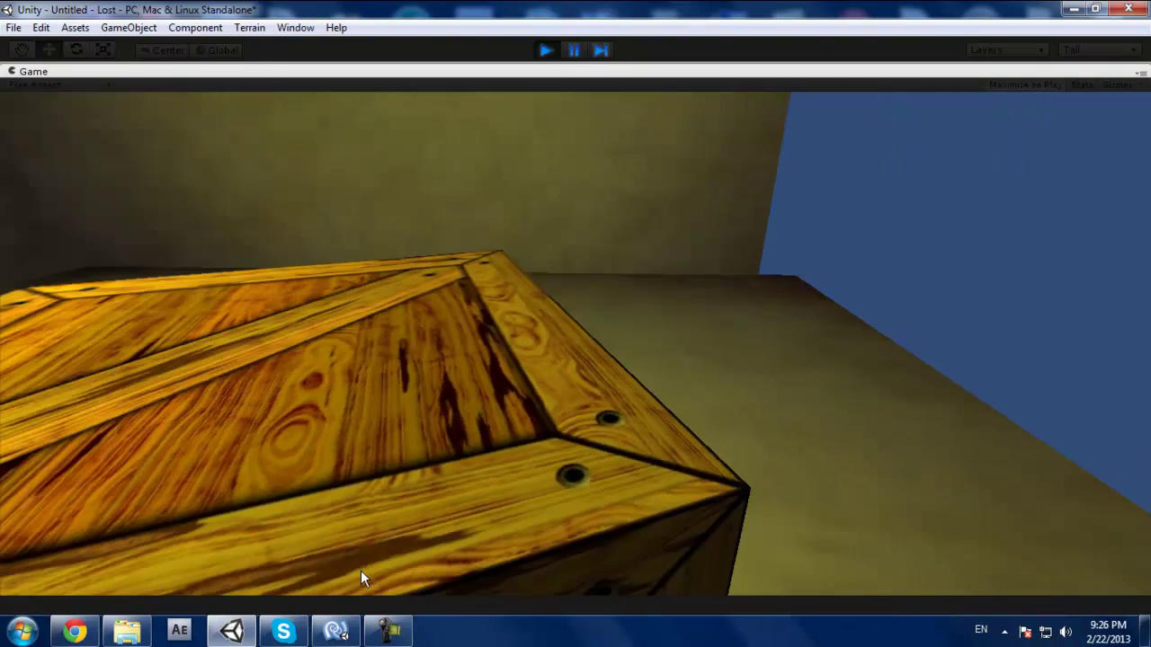
key("s")
key("w")
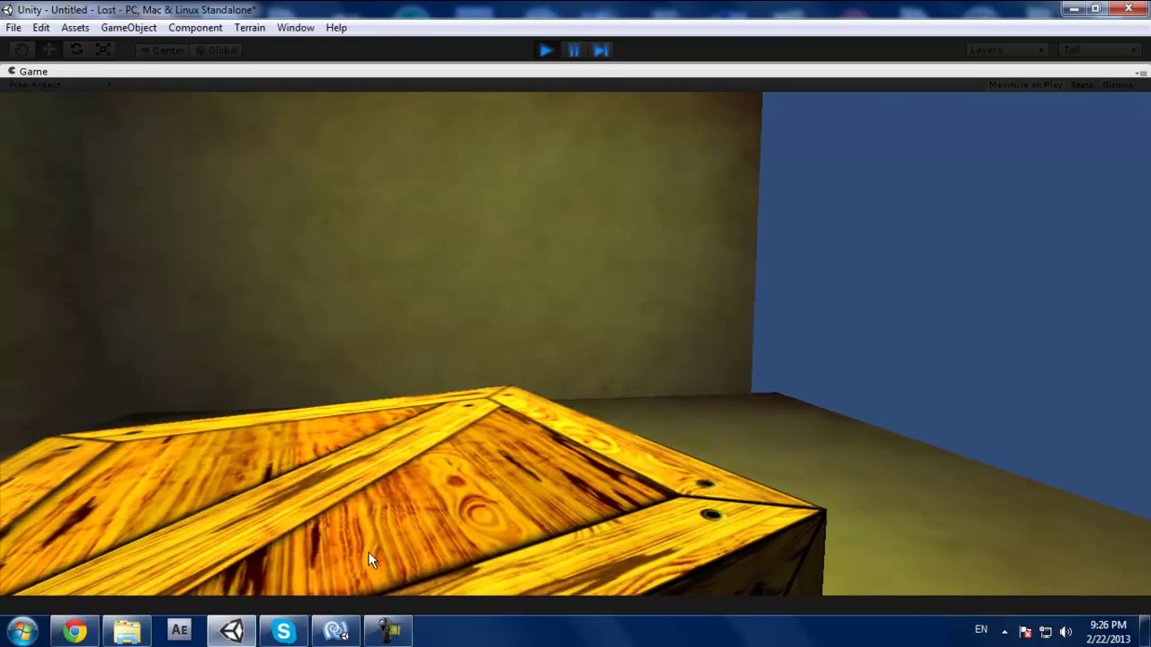
key("w")
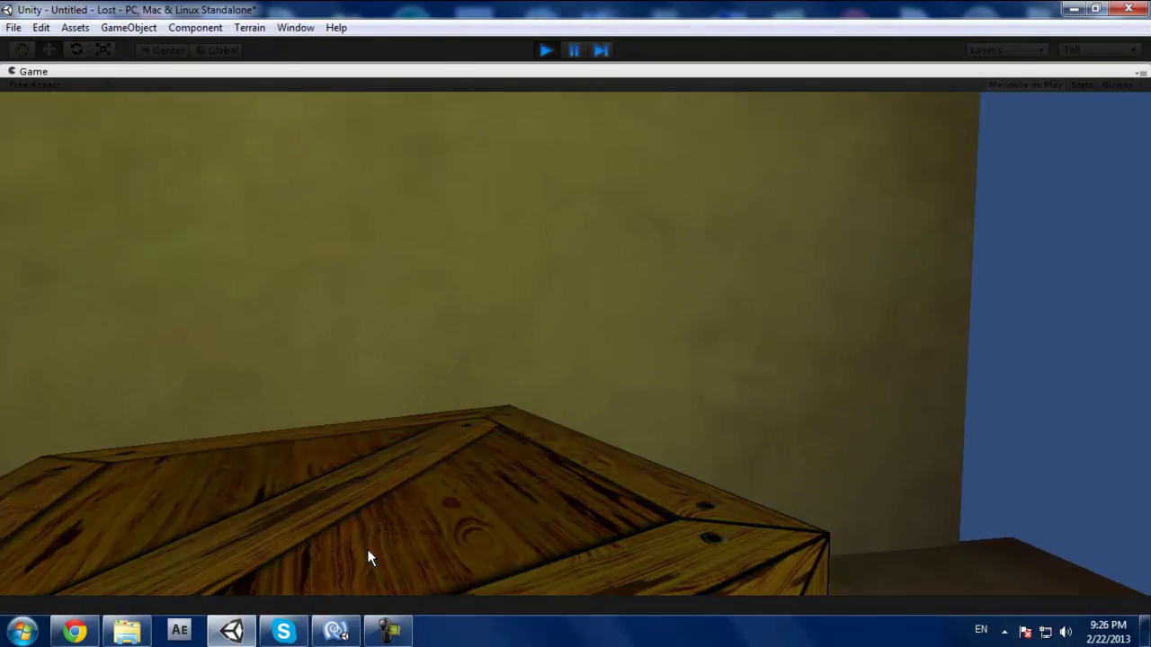
key("s")
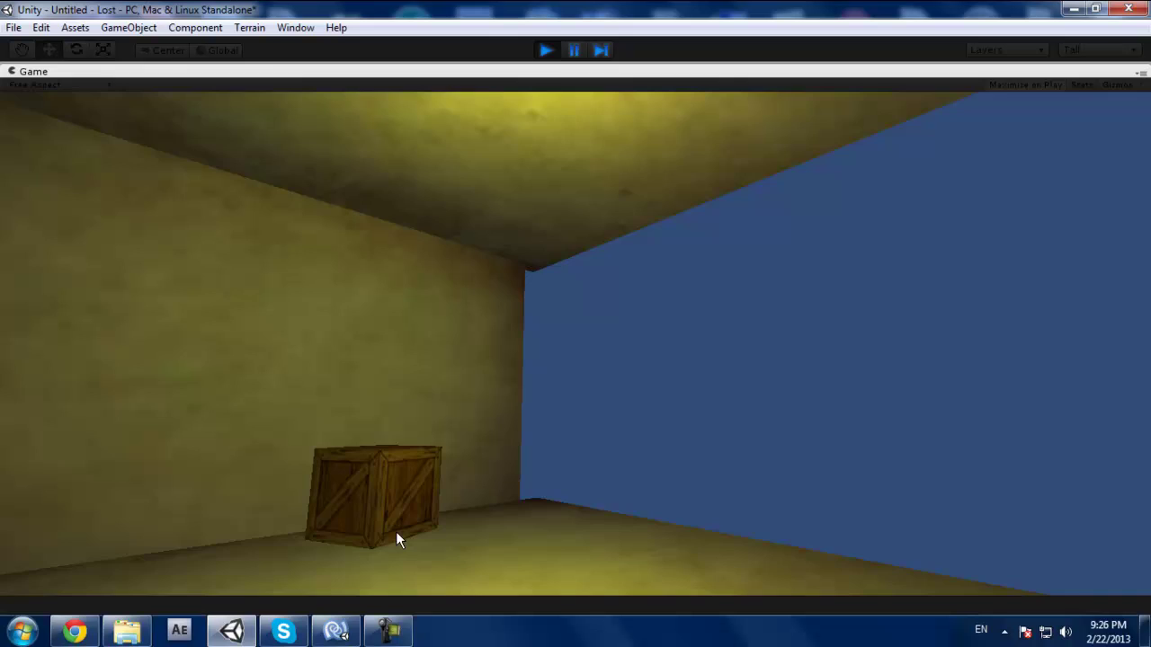
key("s")
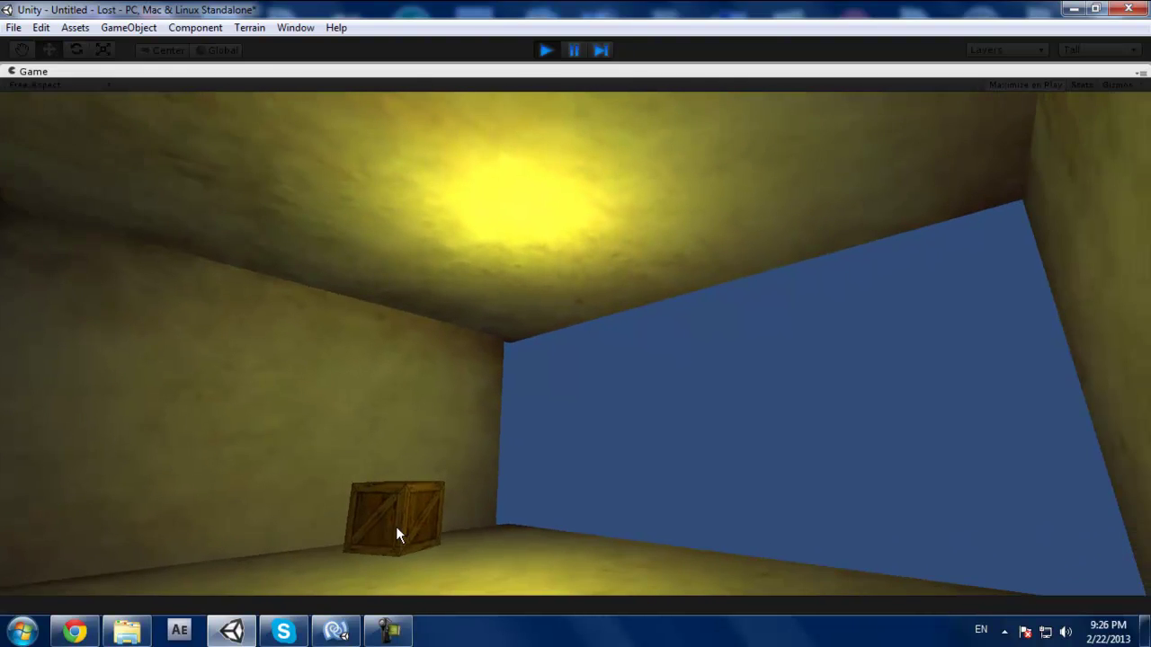
key("w")
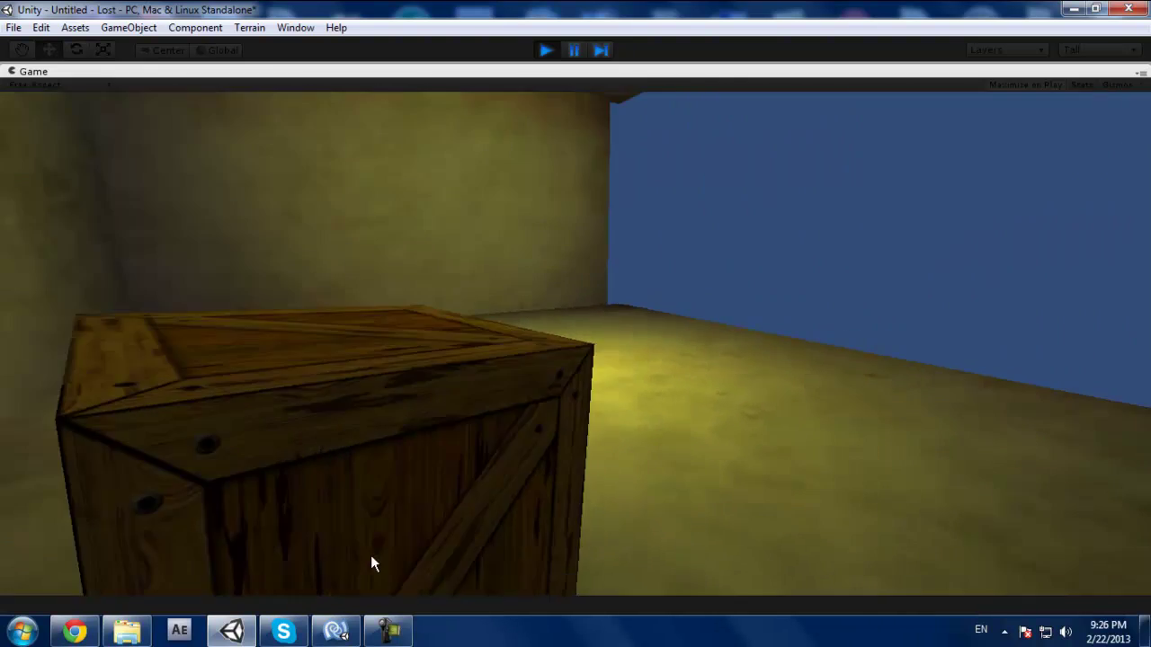
key("s")
key("w")
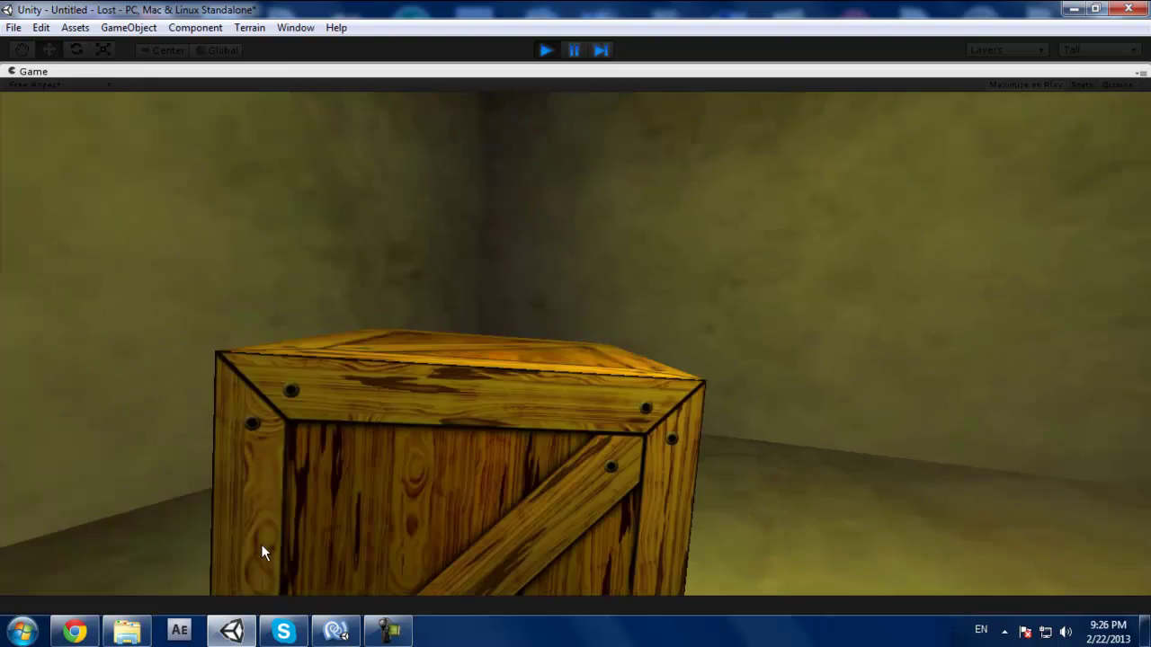
key("w")
key("s")
key("s")
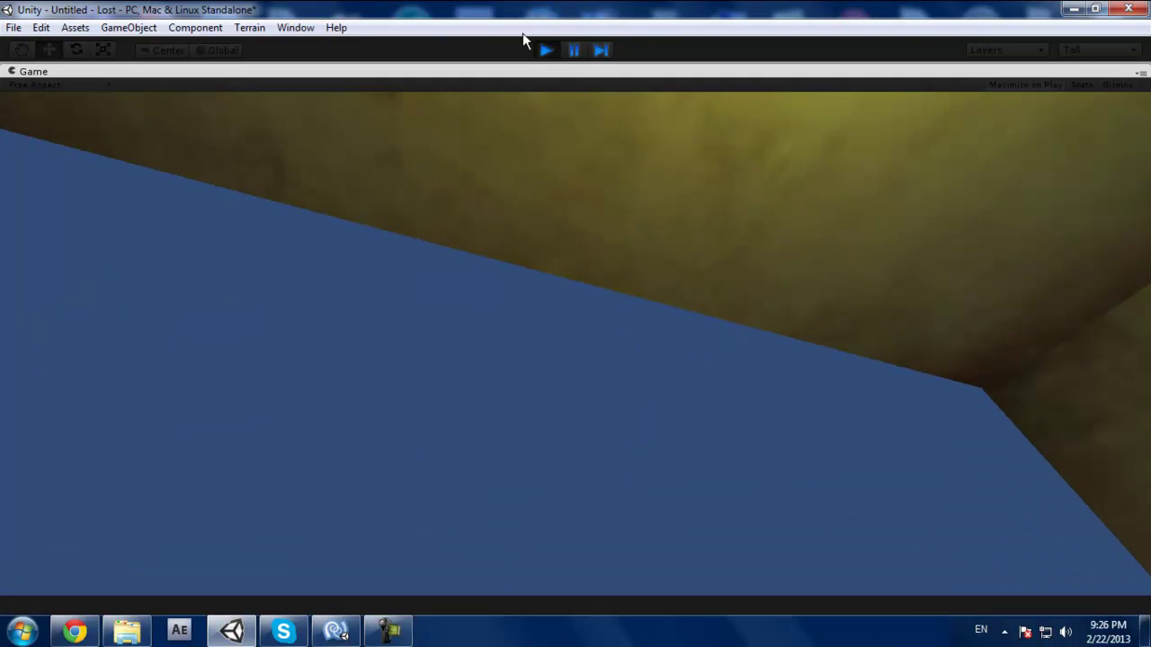
left_click(545, 50)
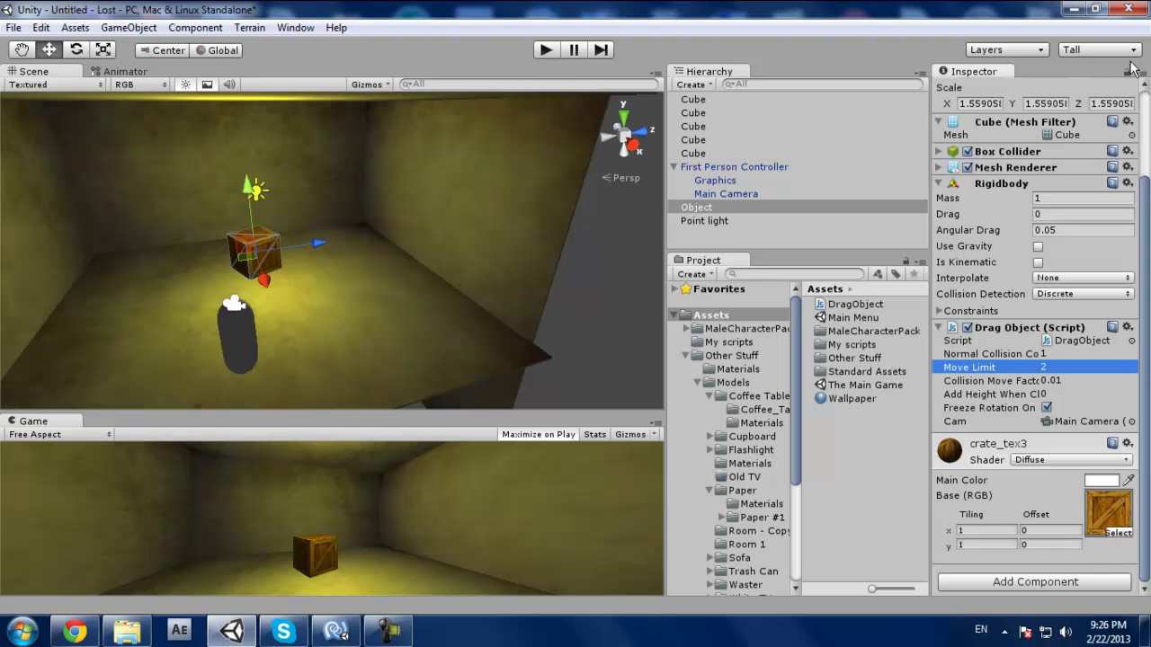
Play-test moving the crate around the room with Normal Collision Count at 1 and Move Limit at 2, and stop the game.
left_click(543, 50)
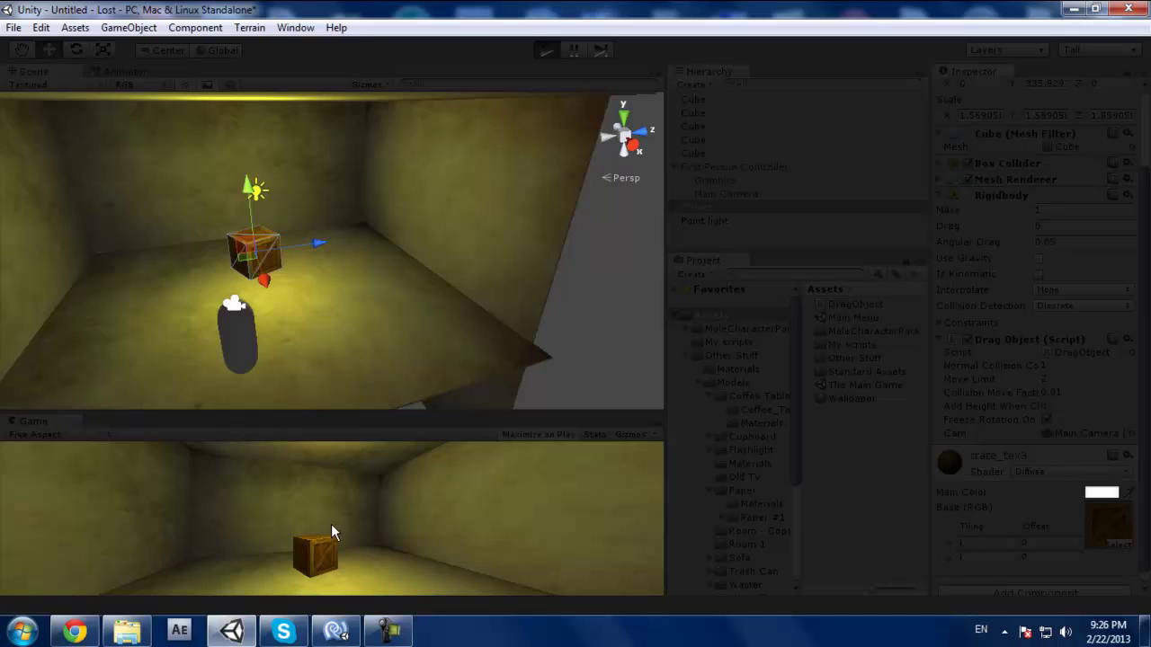
key("w")
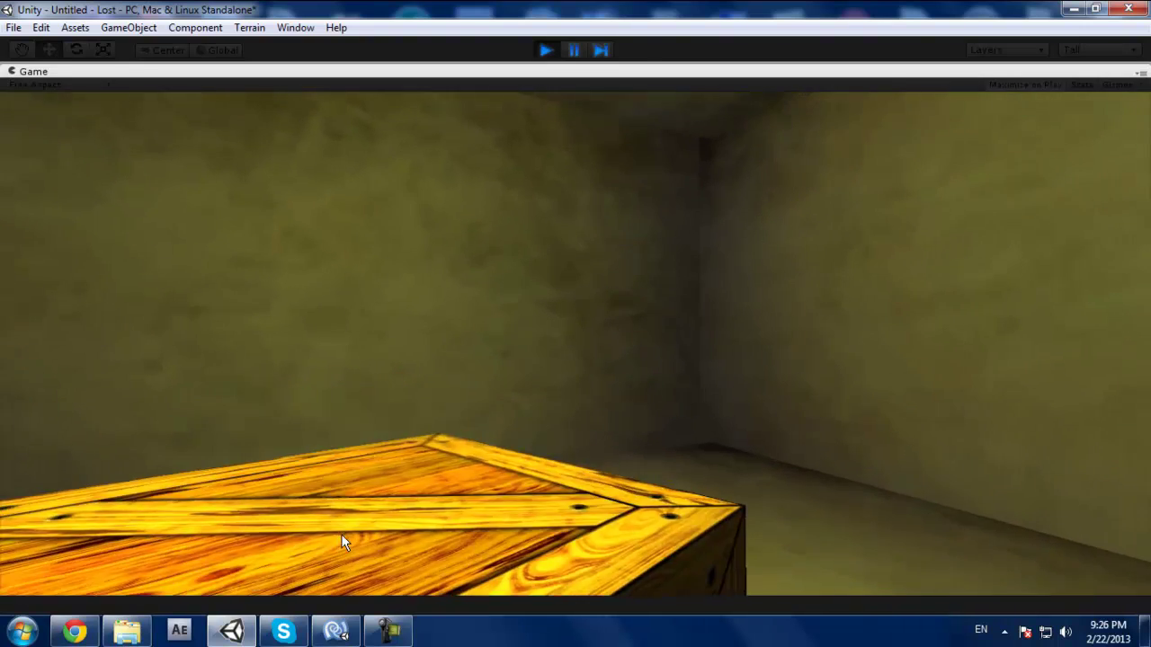
key("w")
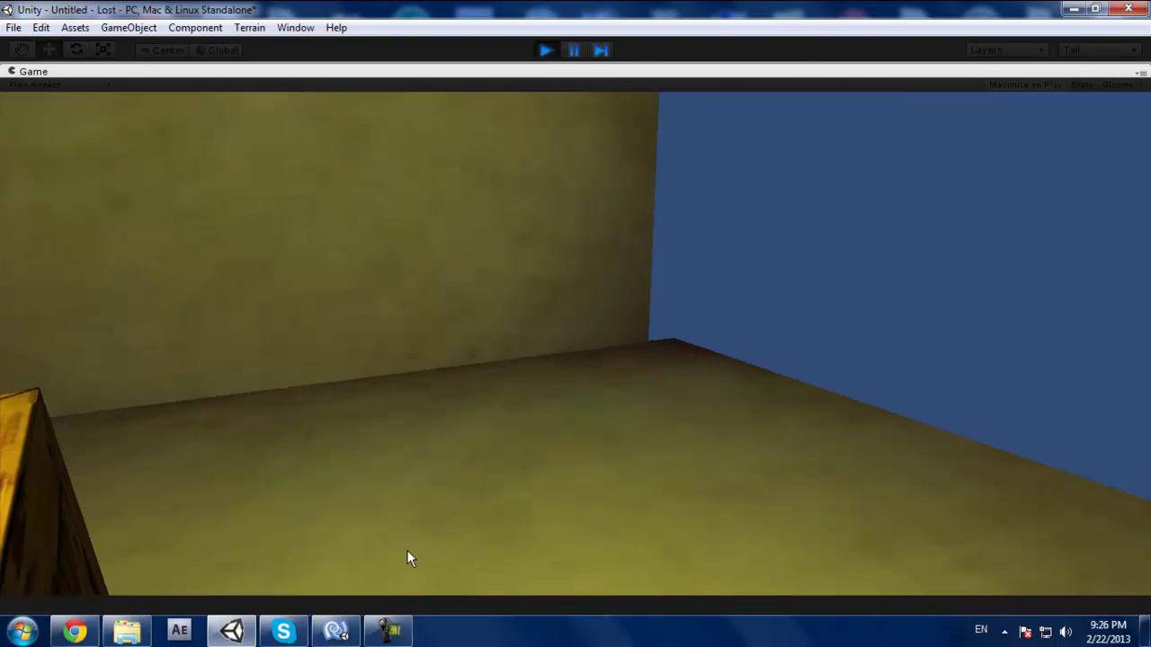
key("a")
key("s")
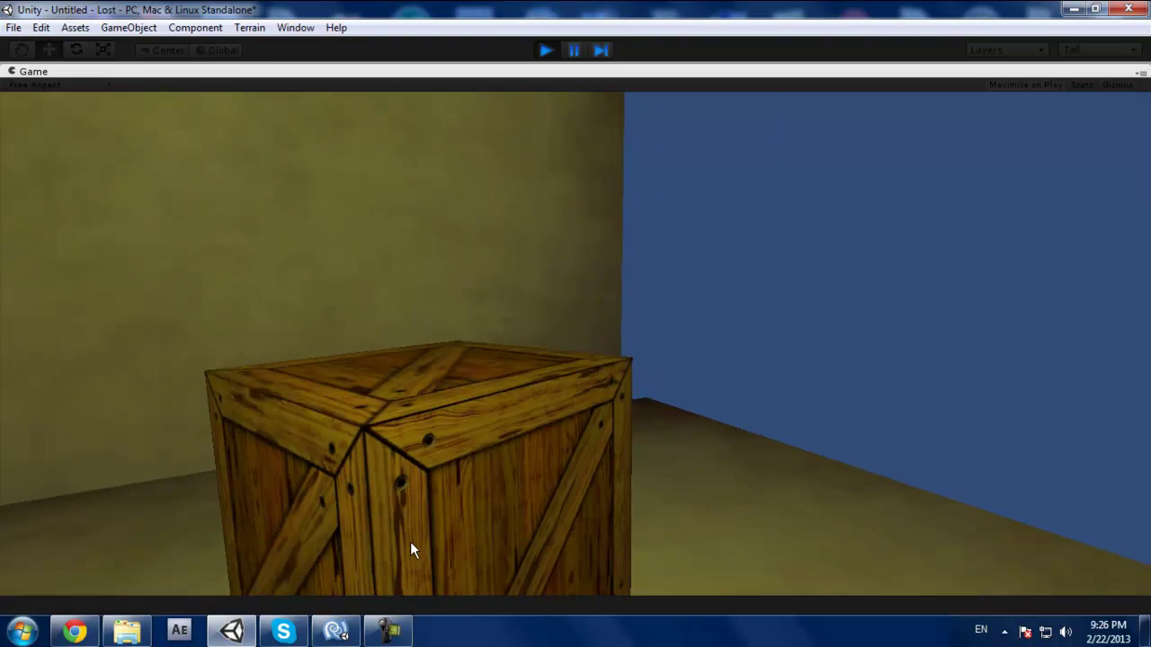
key("s")
key("w")
key("s")
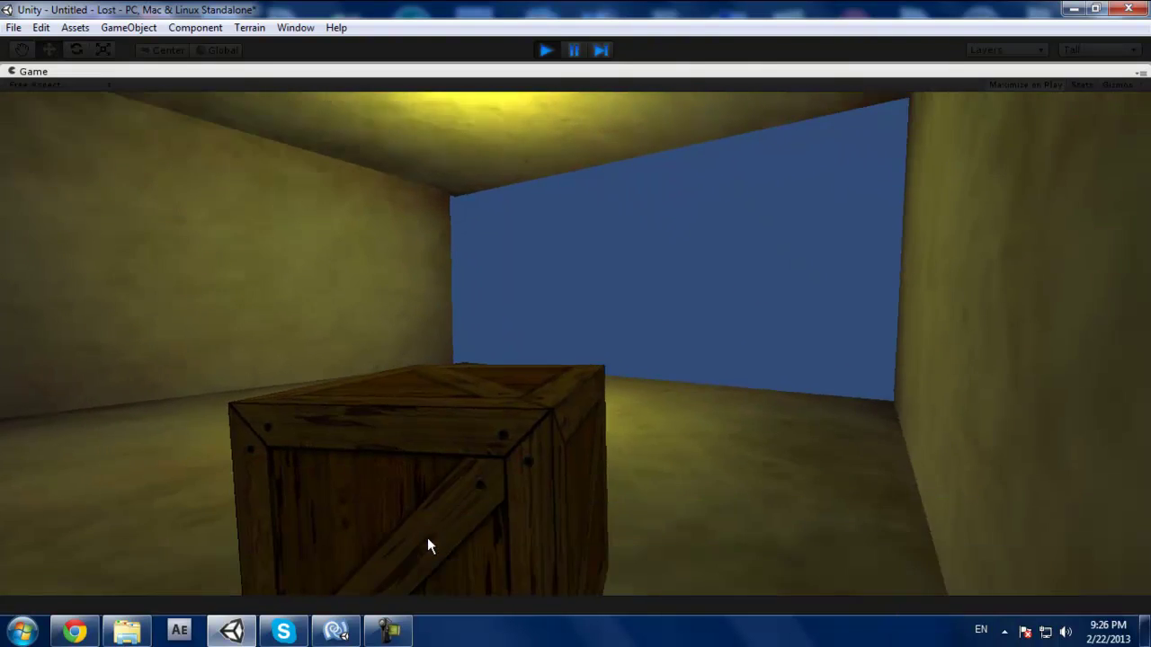
key("w")
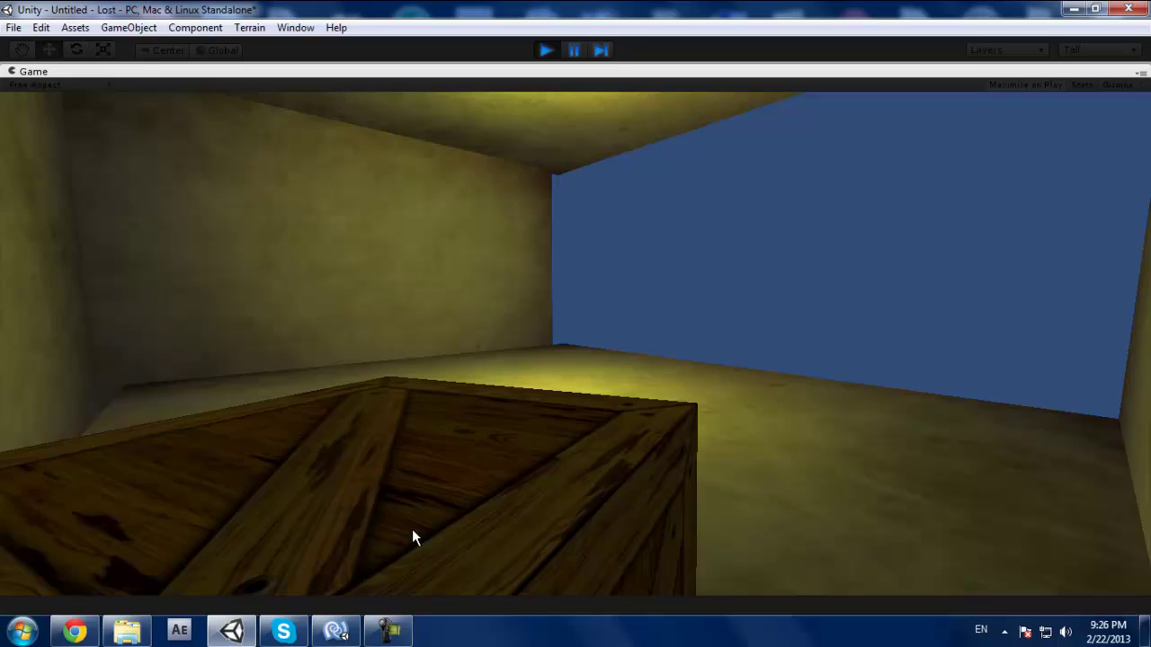
key("w")
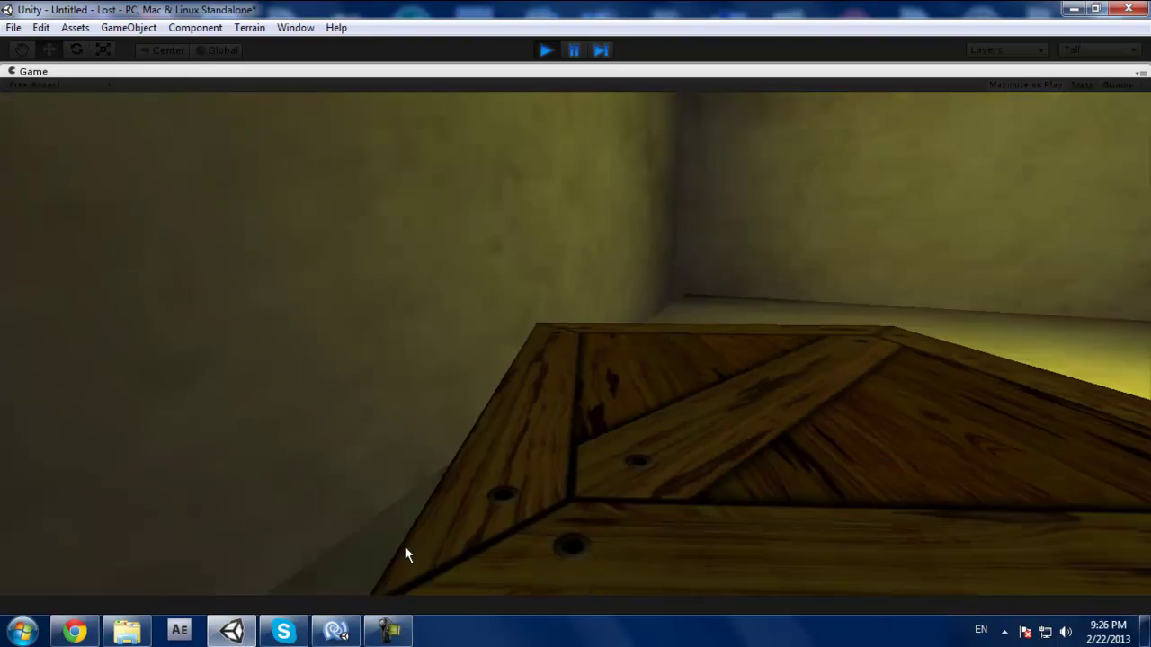
key("w")
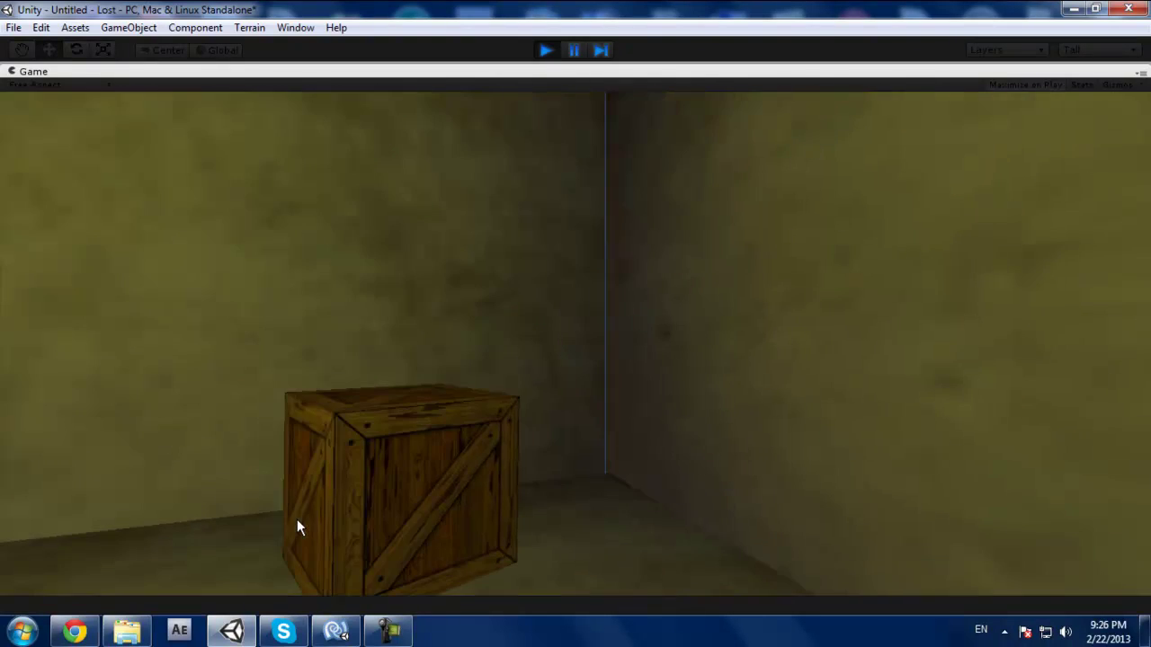
key("w")
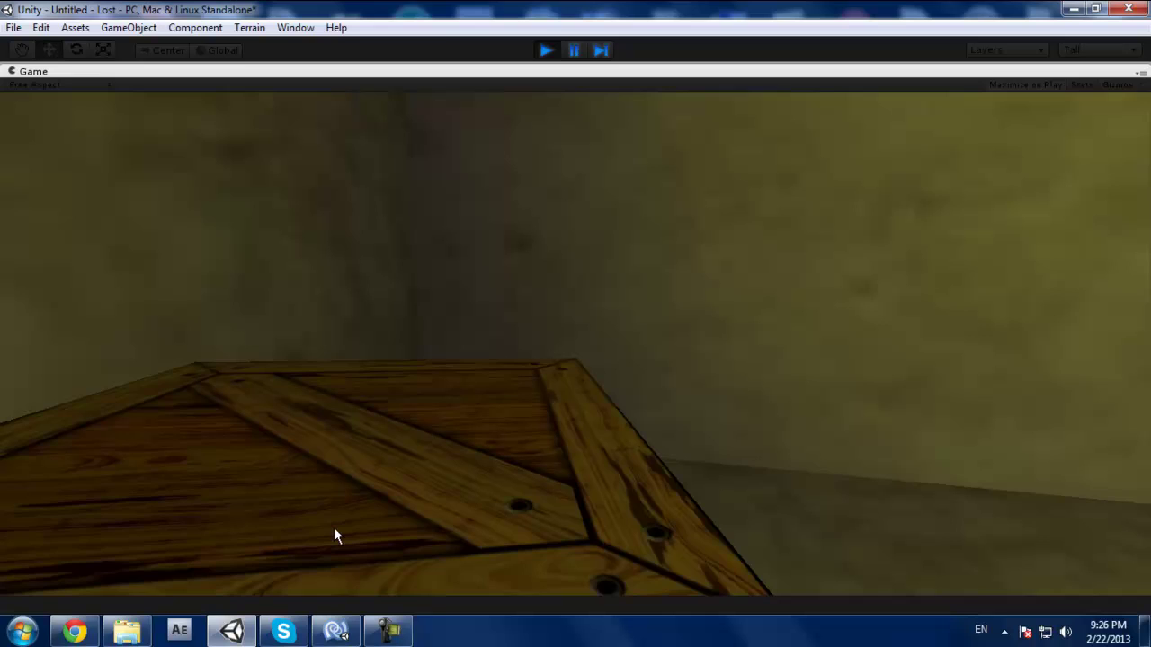
key("s")
key("d")
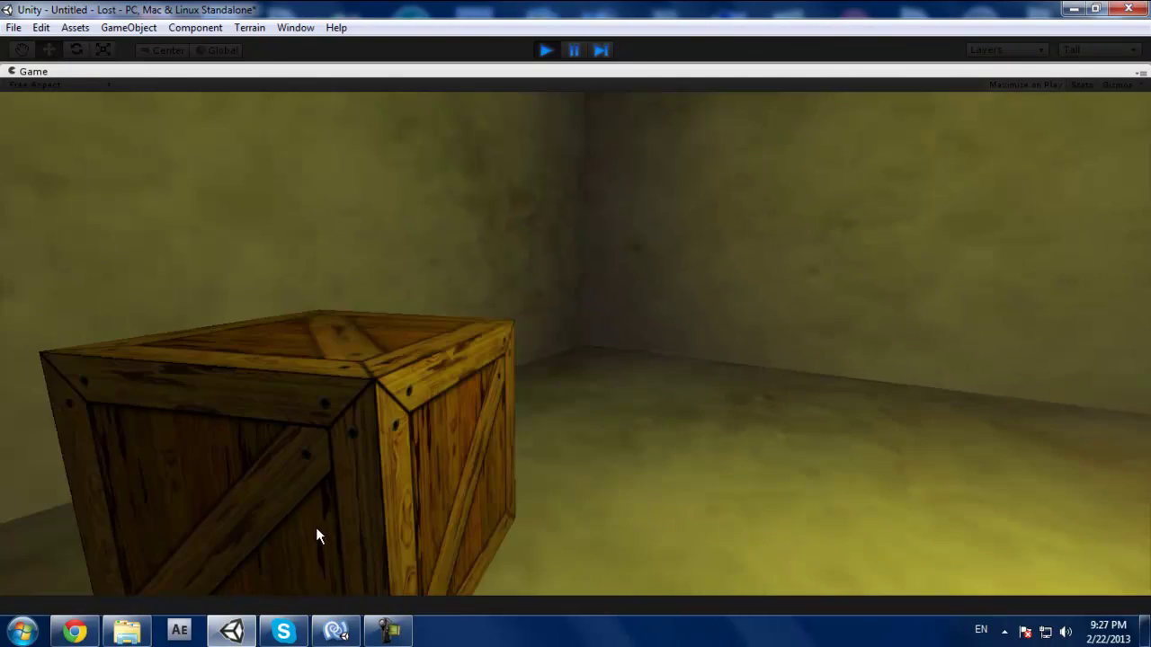
key("d")
key("w")
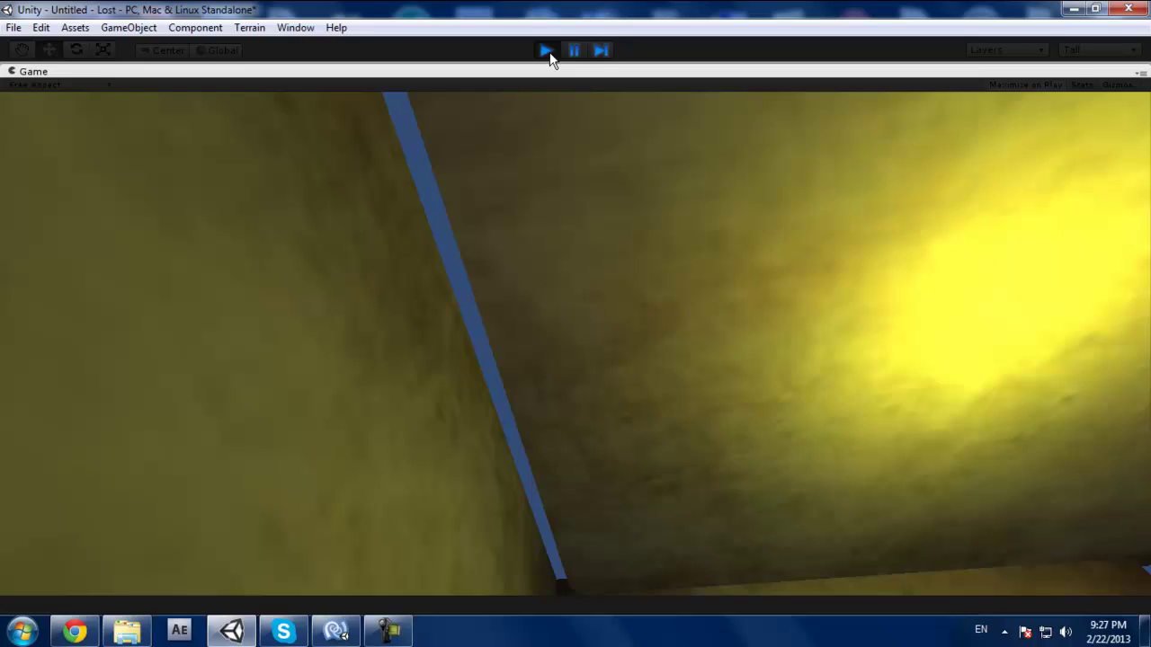
left_click(546, 50)
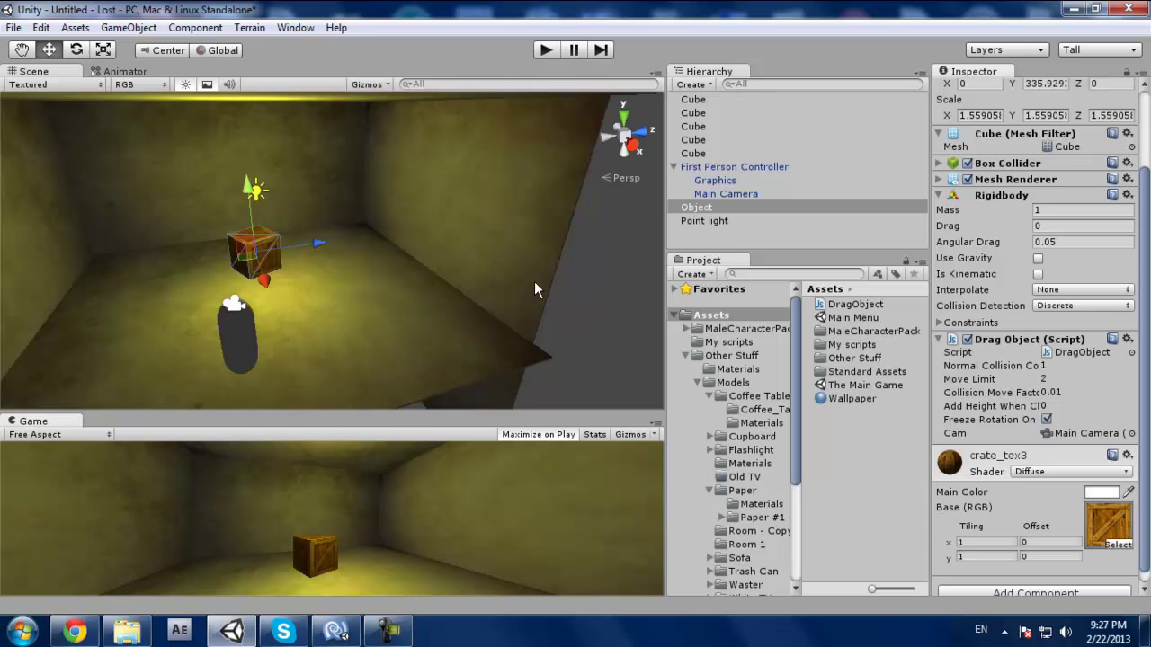
Set the Drag of the crate's Rigidbody to 5.
left_click(491, 180)
scroll(351, 153, "down", 4)
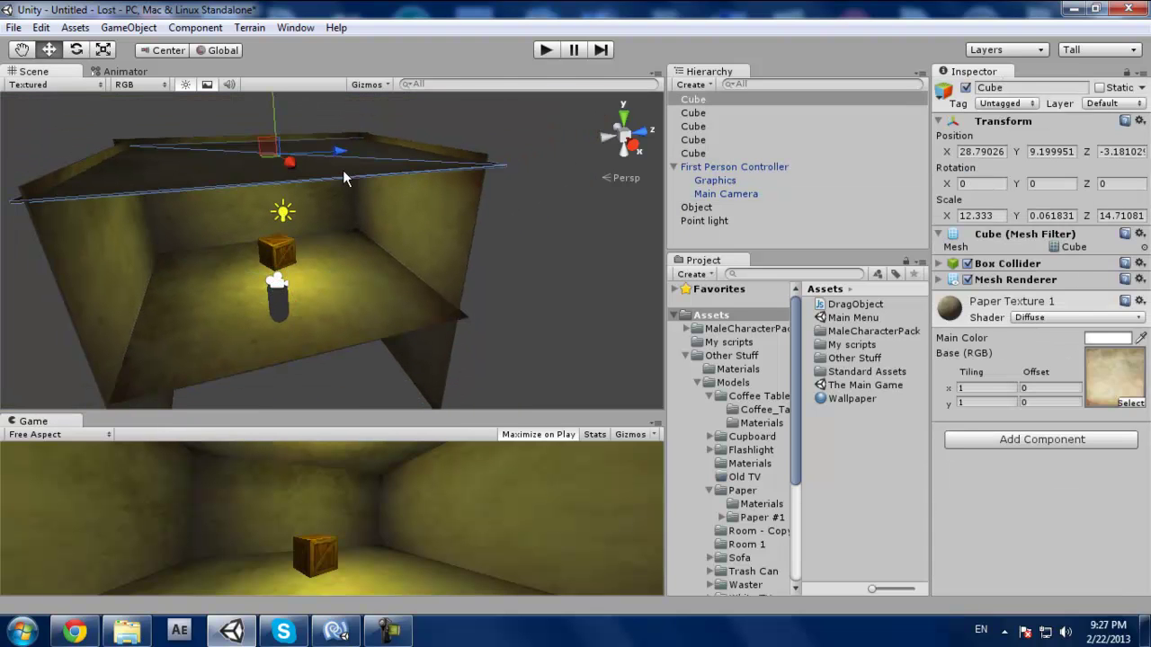
left_click(525, 261)
scroll(416, 297, "up", 5)
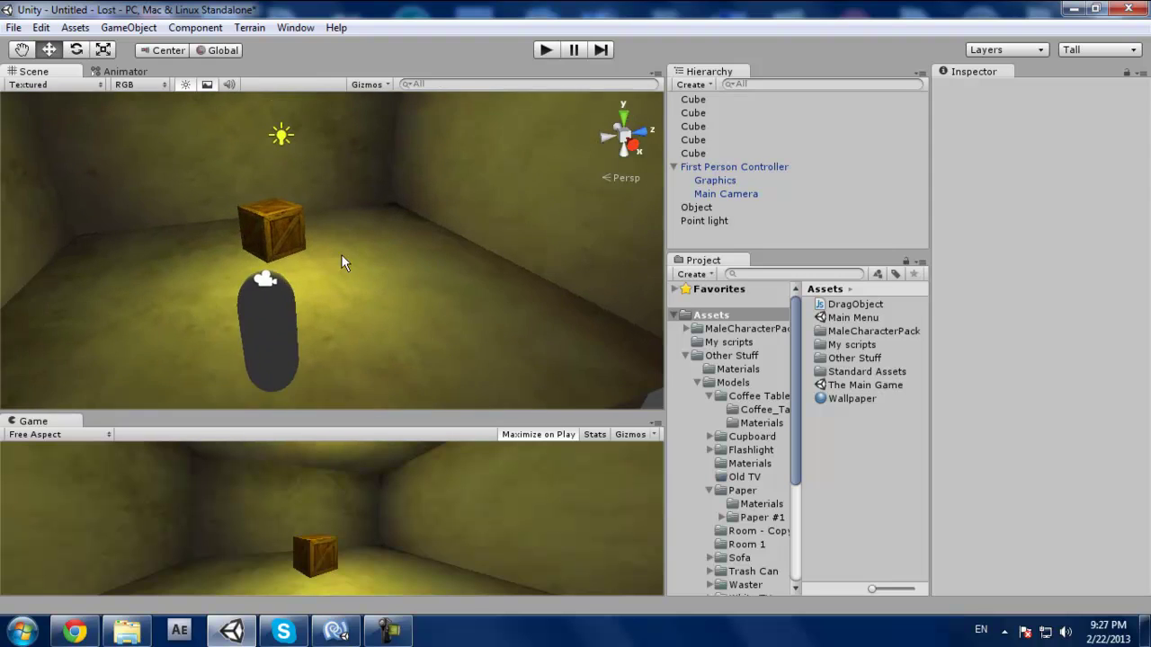
scroll(341, 262, "up", 3)
left_click(246, 184)
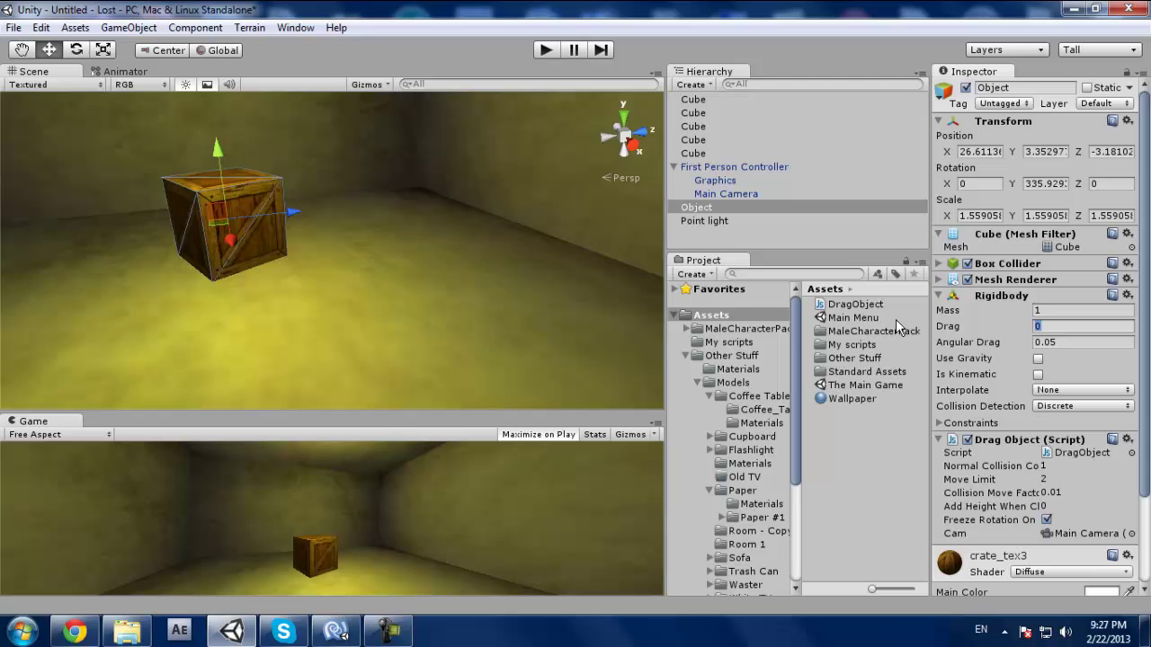
type("5")
Play-test carrying the crate around and beyond the room with its Rigidbody Drag at 5, and stop the game.
left_click(546, 50)
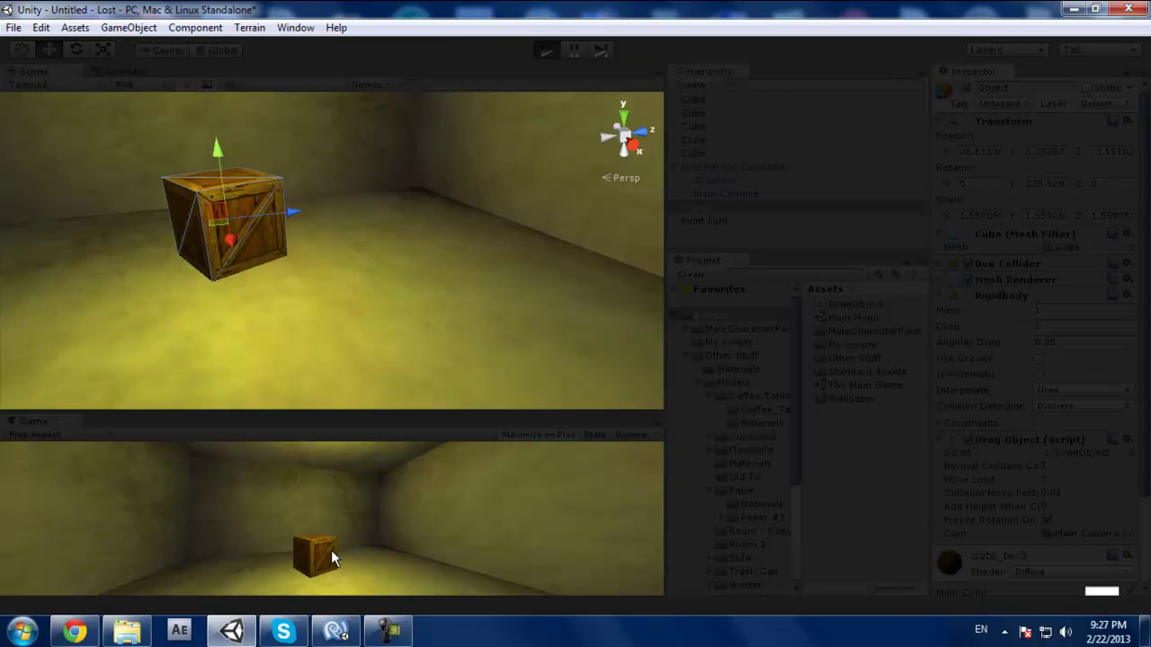
key("w")
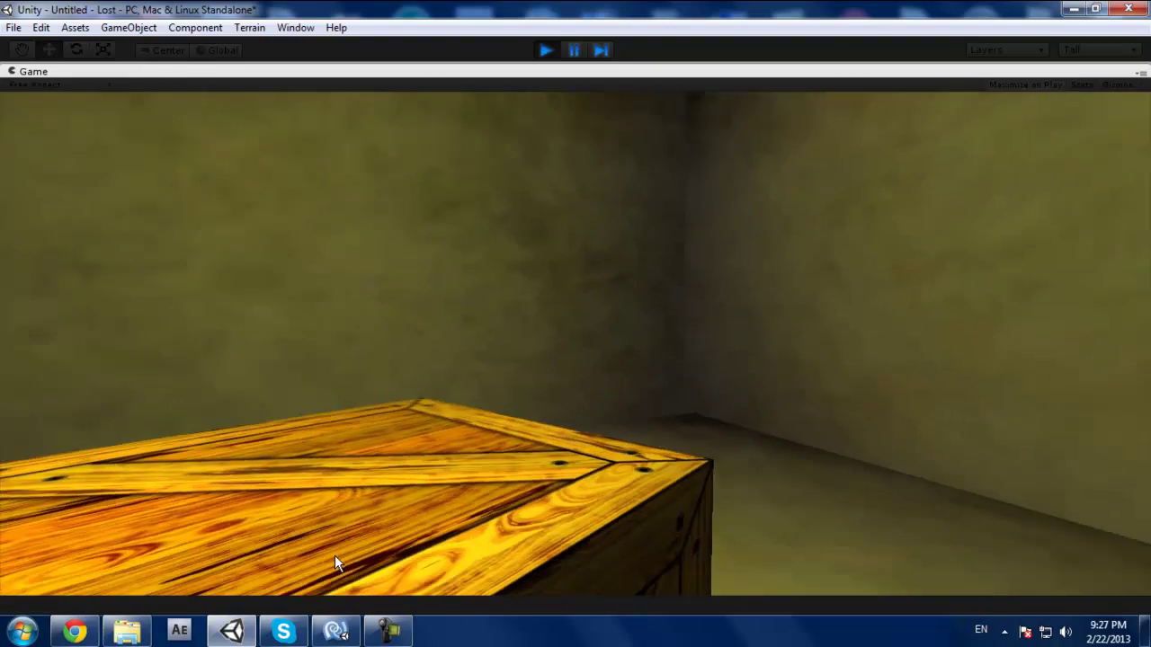
key("w")
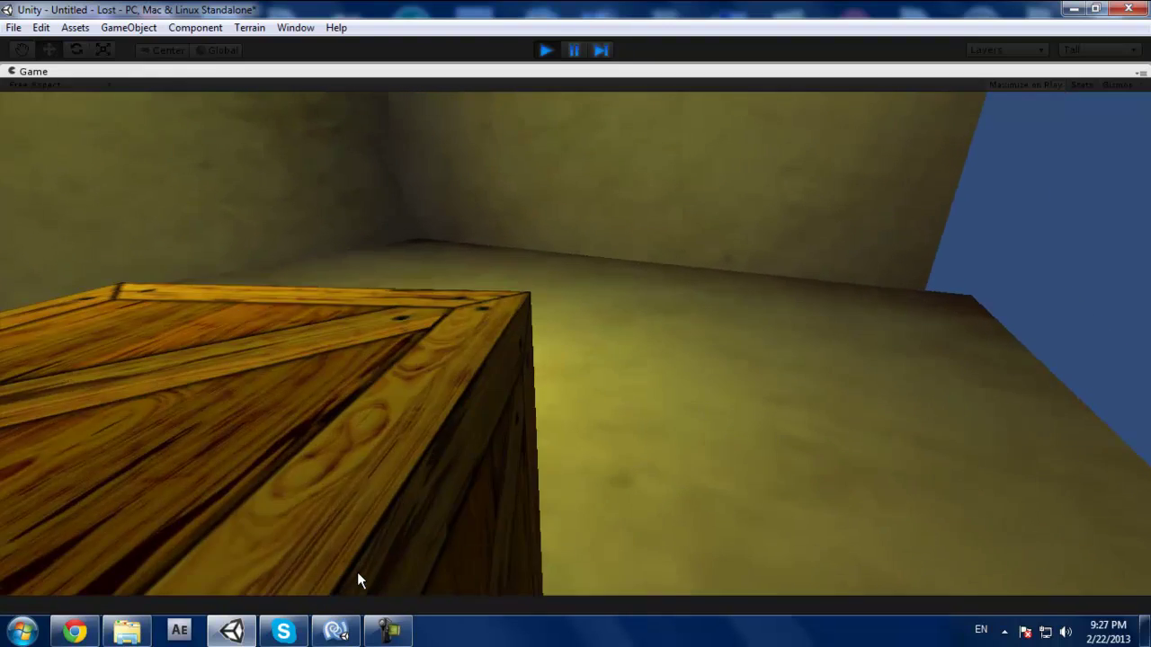
key("w")
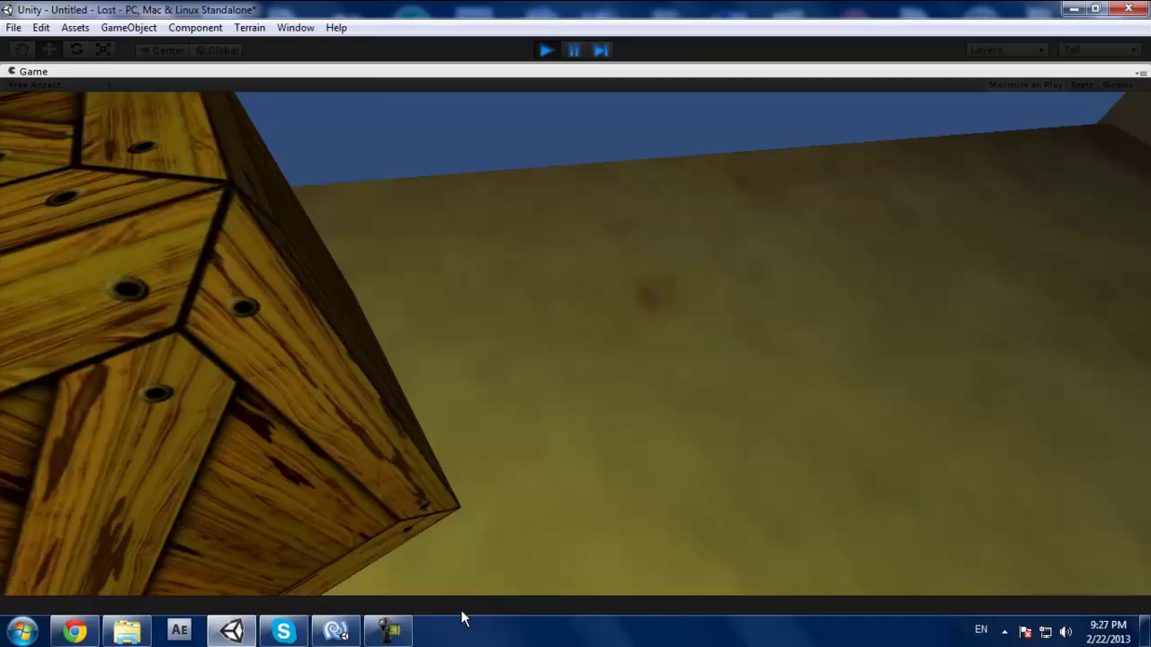
key("w")
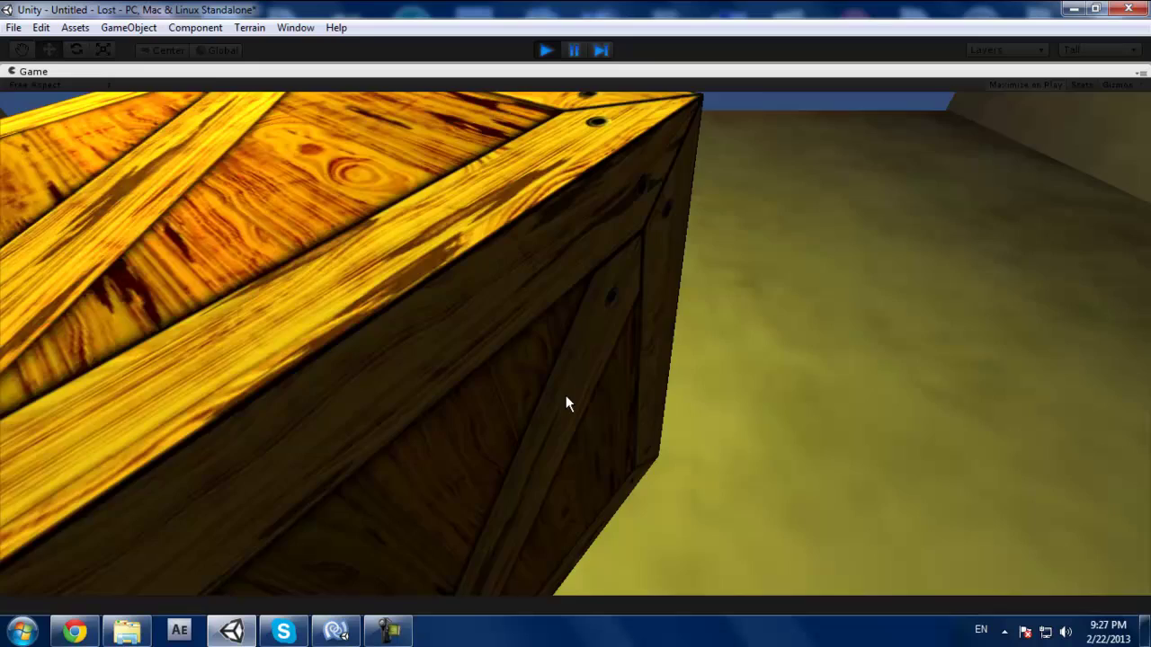
key("s")
key("w")
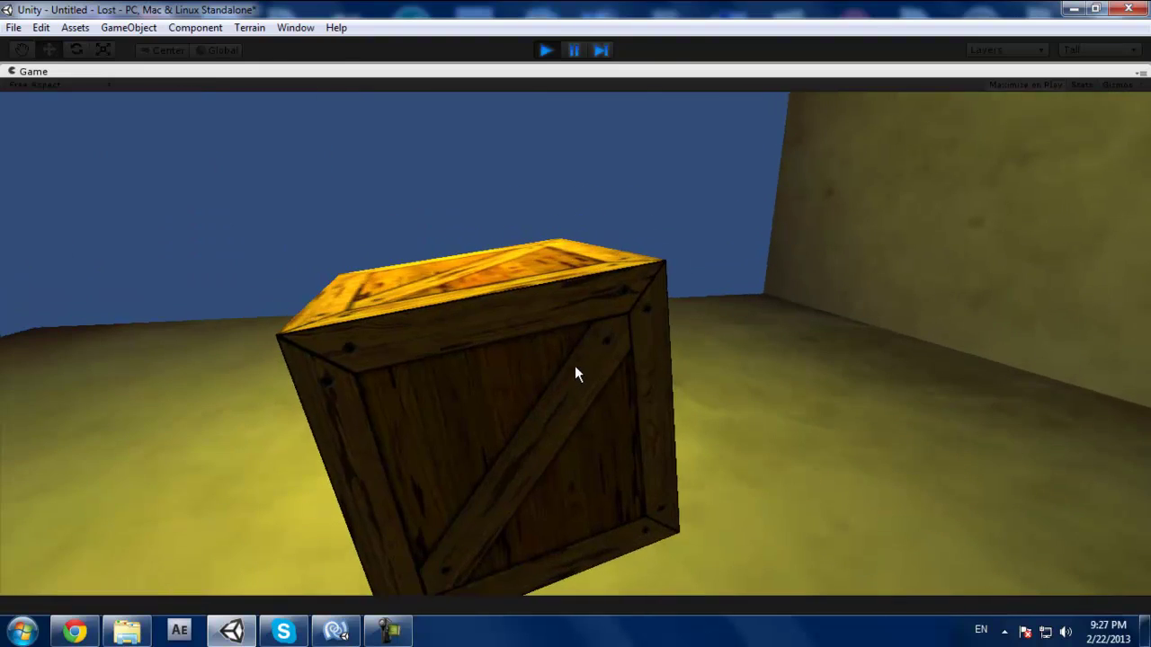
key("w")
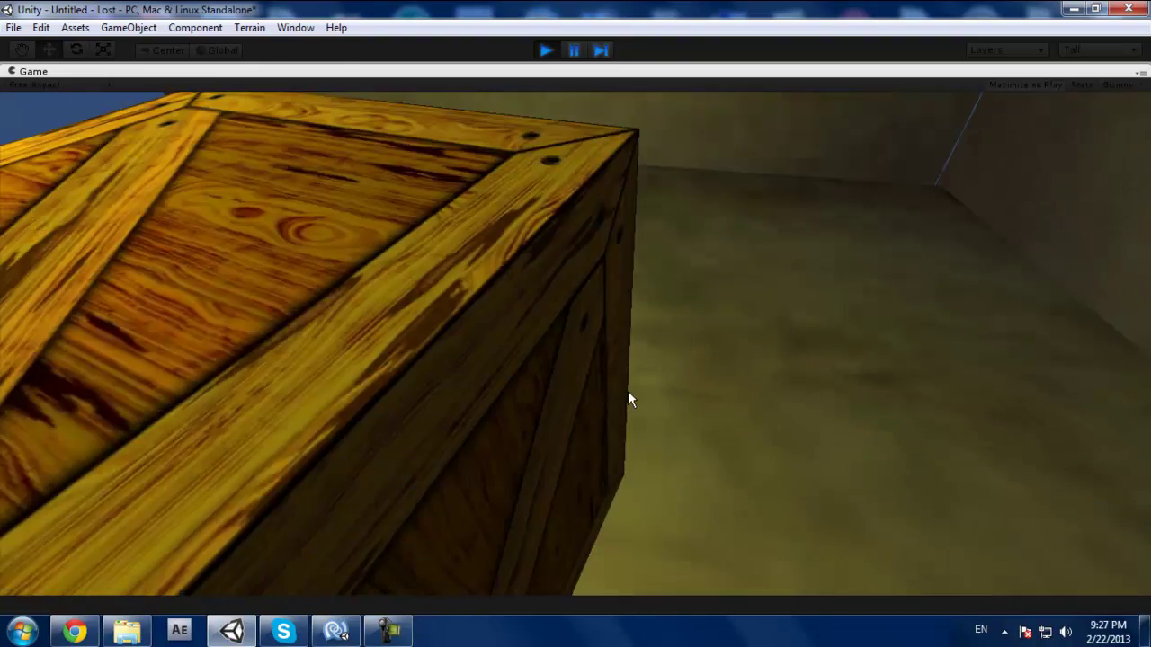
key("s")
key("d")
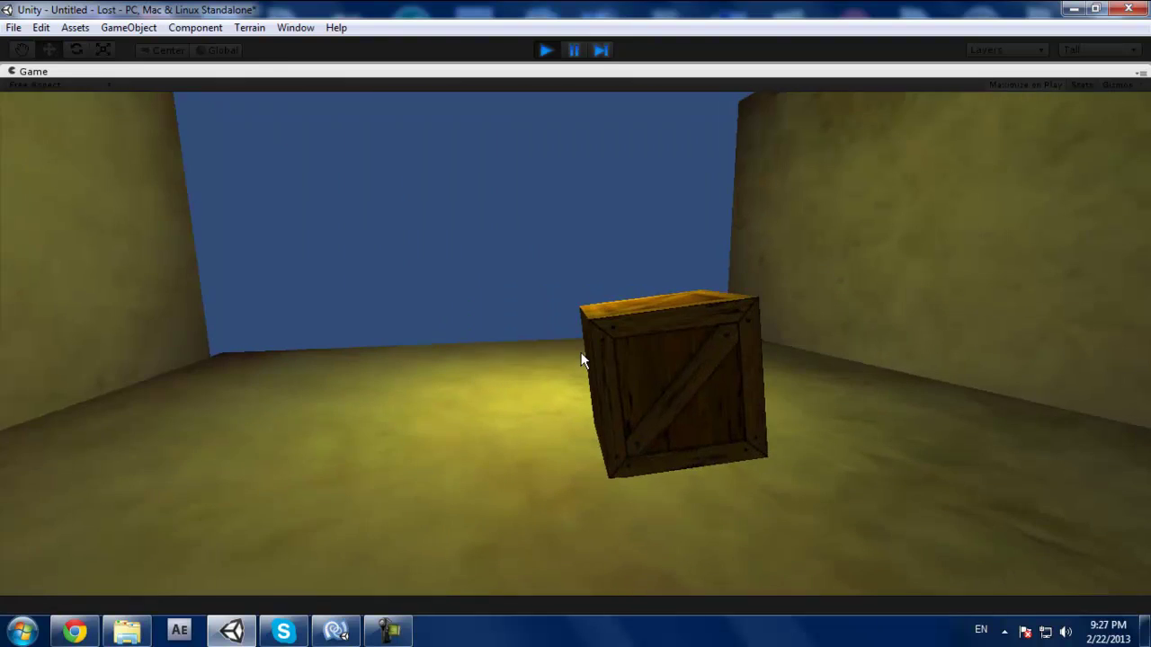
key("w")
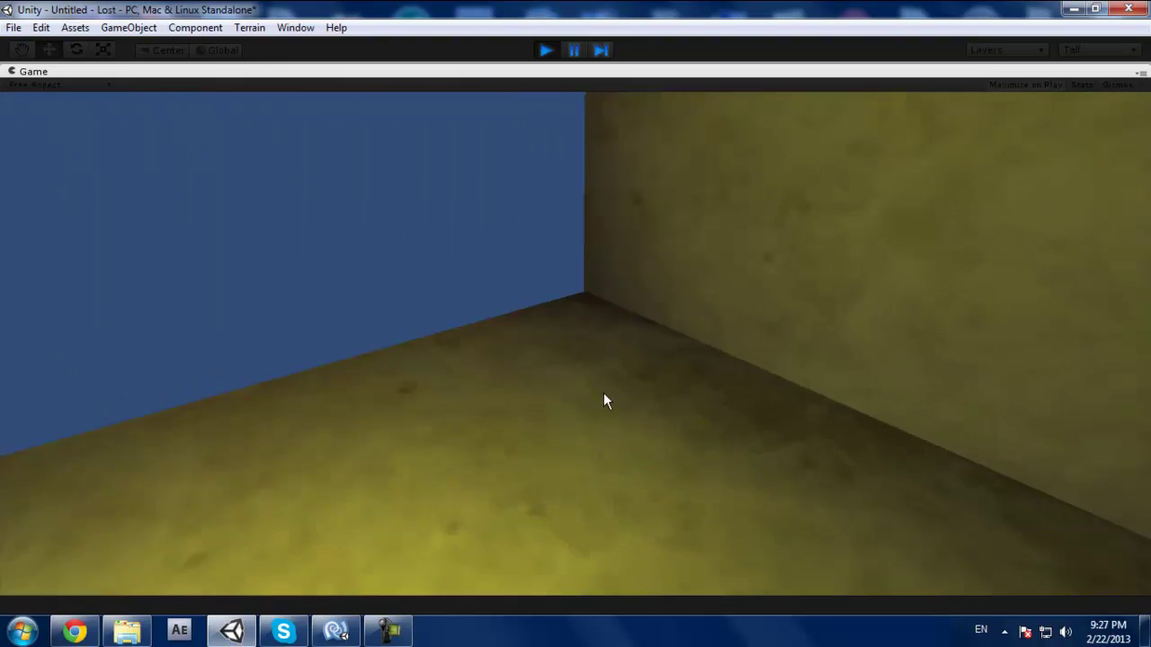
key("w")
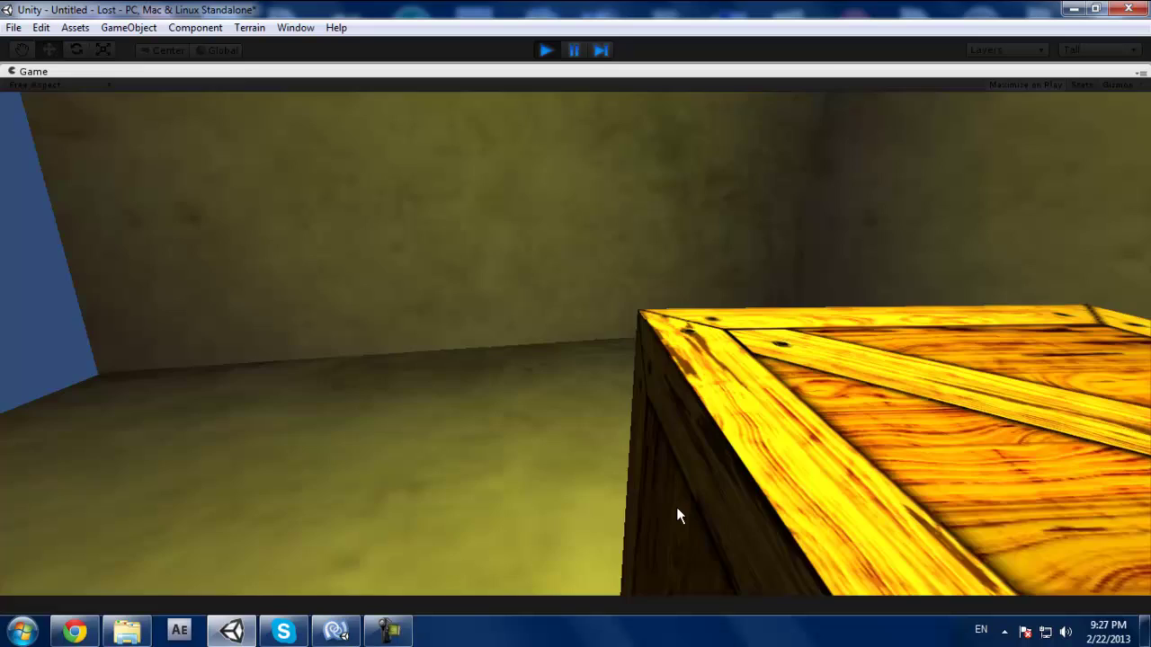
key("s")
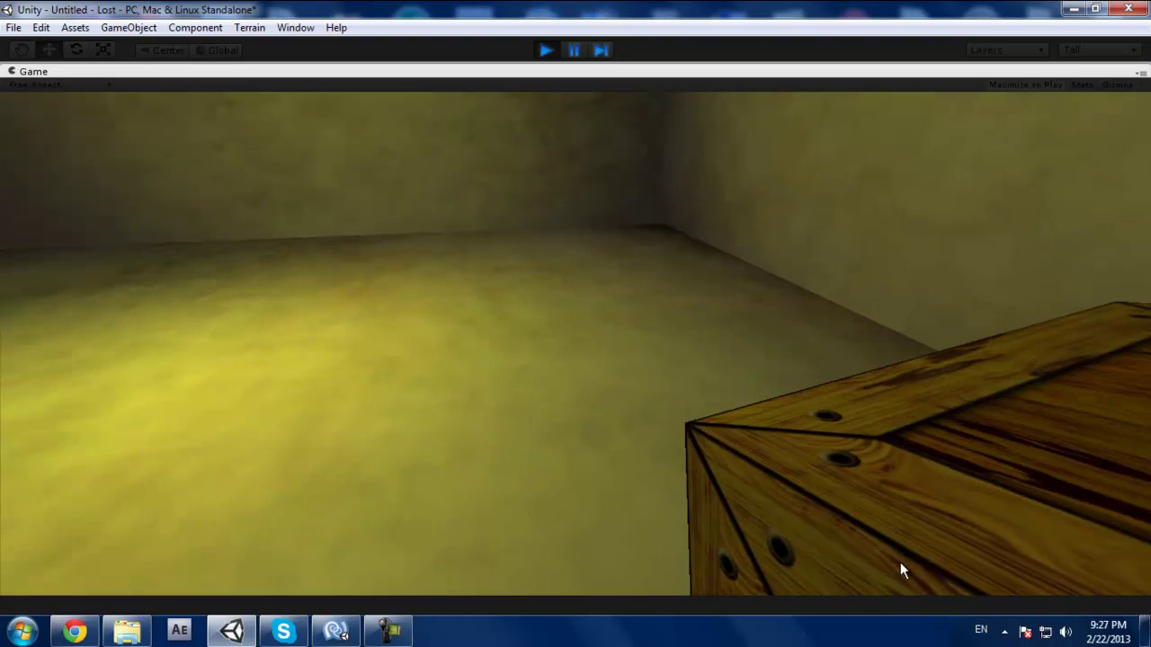
key("s")
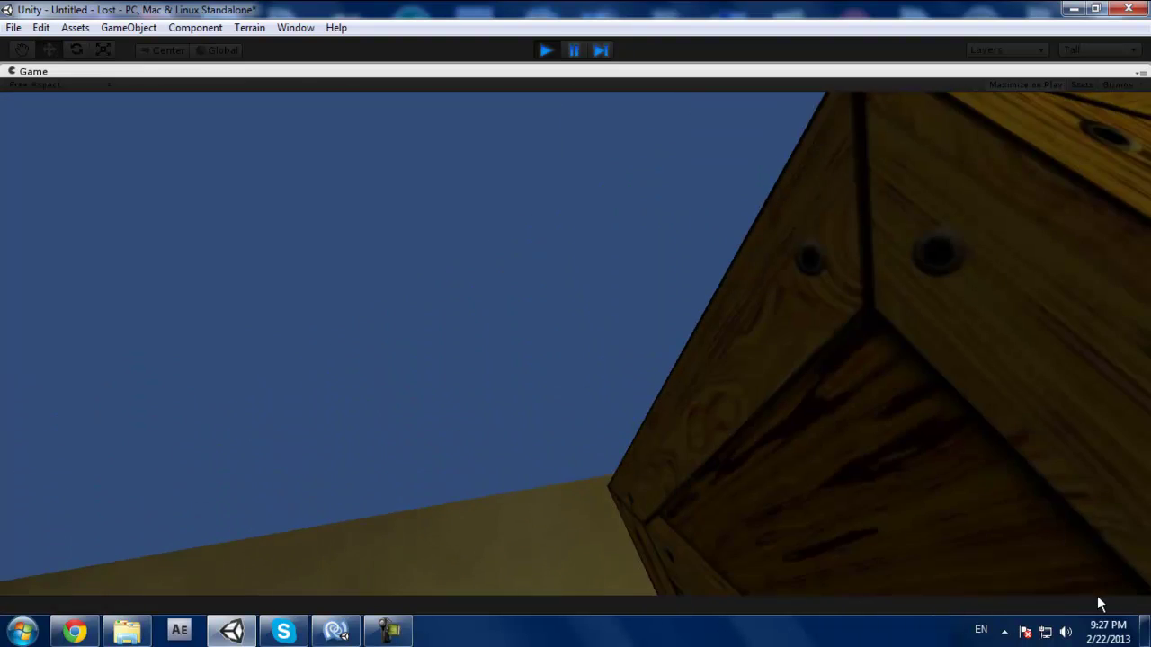
key("w")
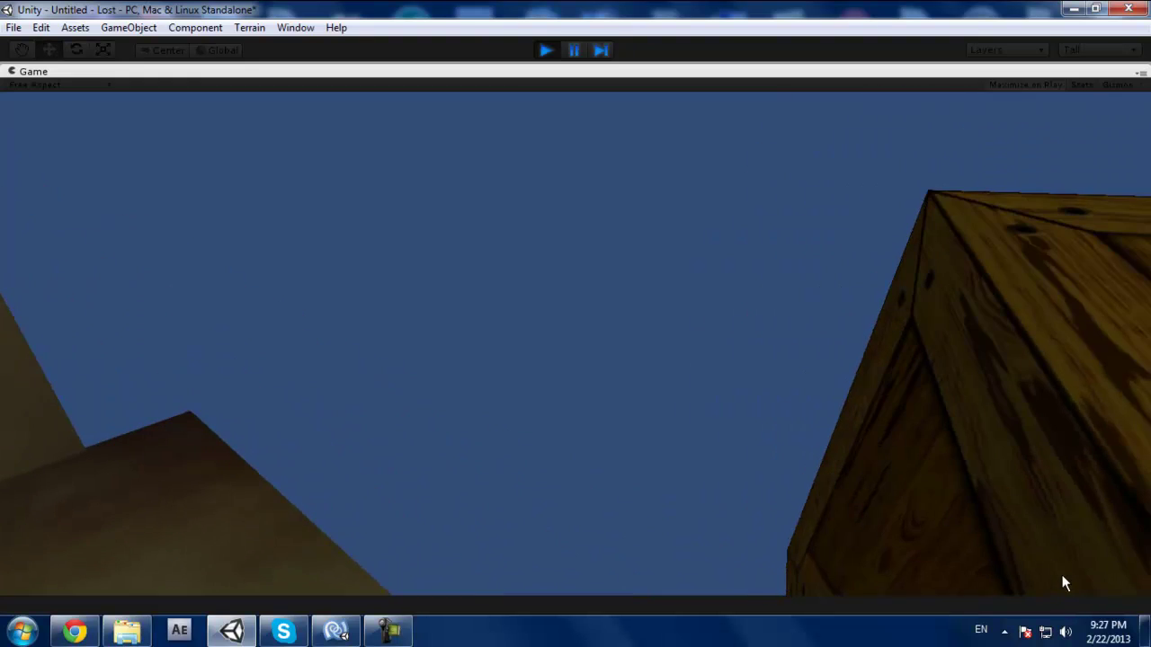
key("w")
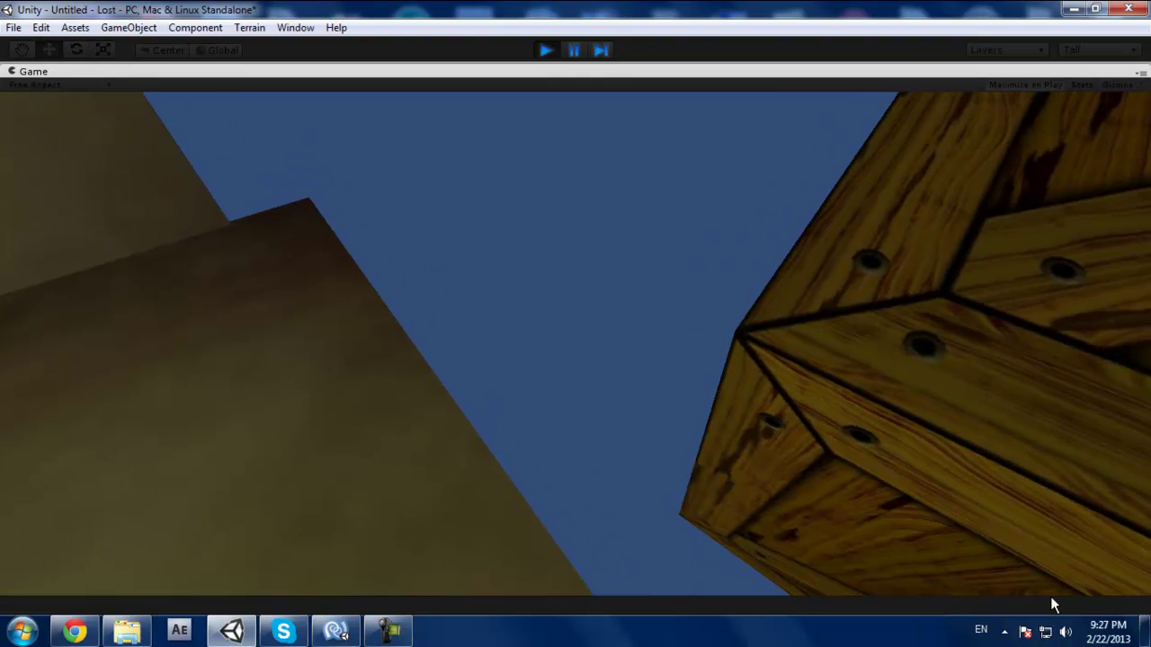
key("space")
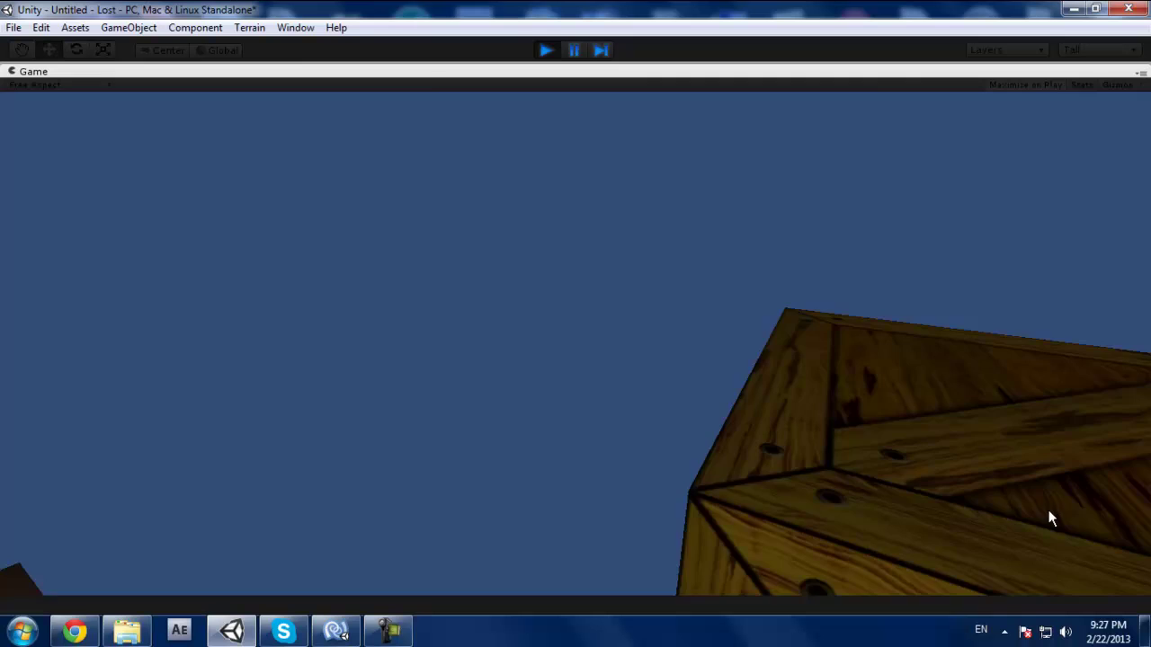
key("s")
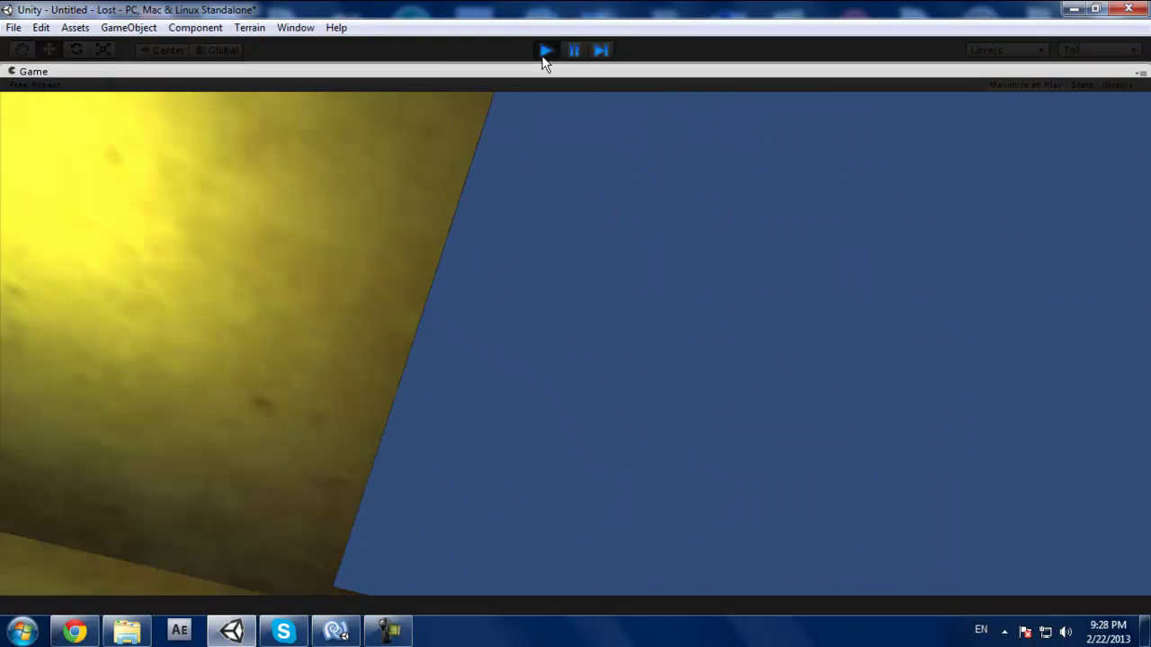
left_click(544, 50)
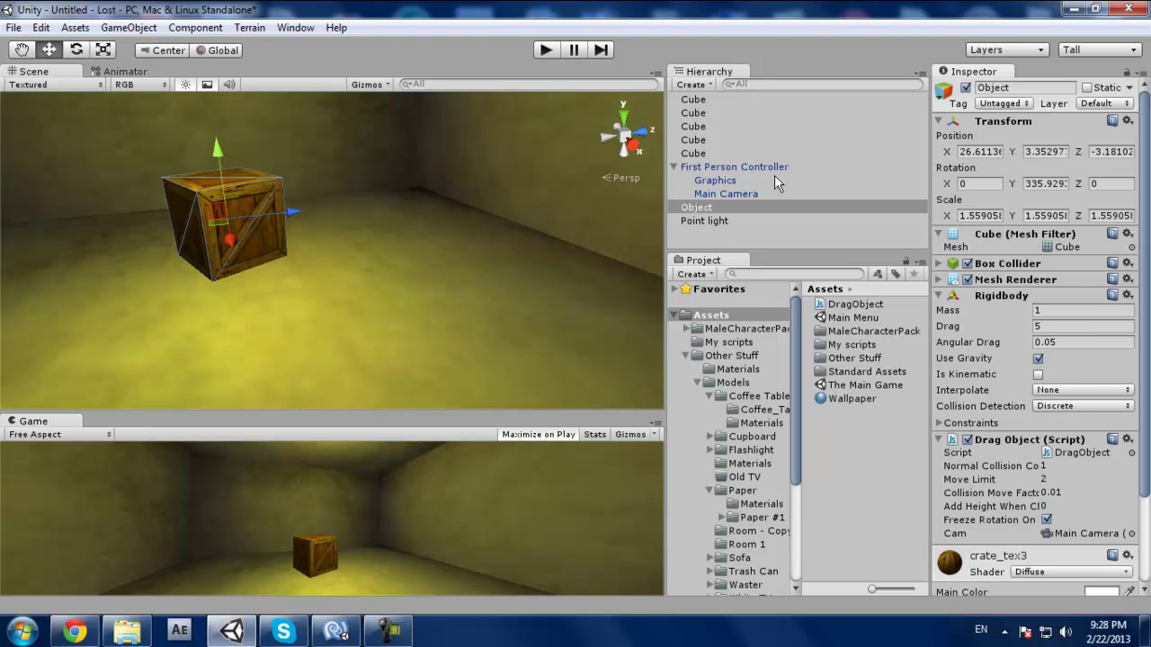
Play-test dragging the crate with Use Gravity enabled on its Rigidbody, and end play mode.
left_click(548, 51)
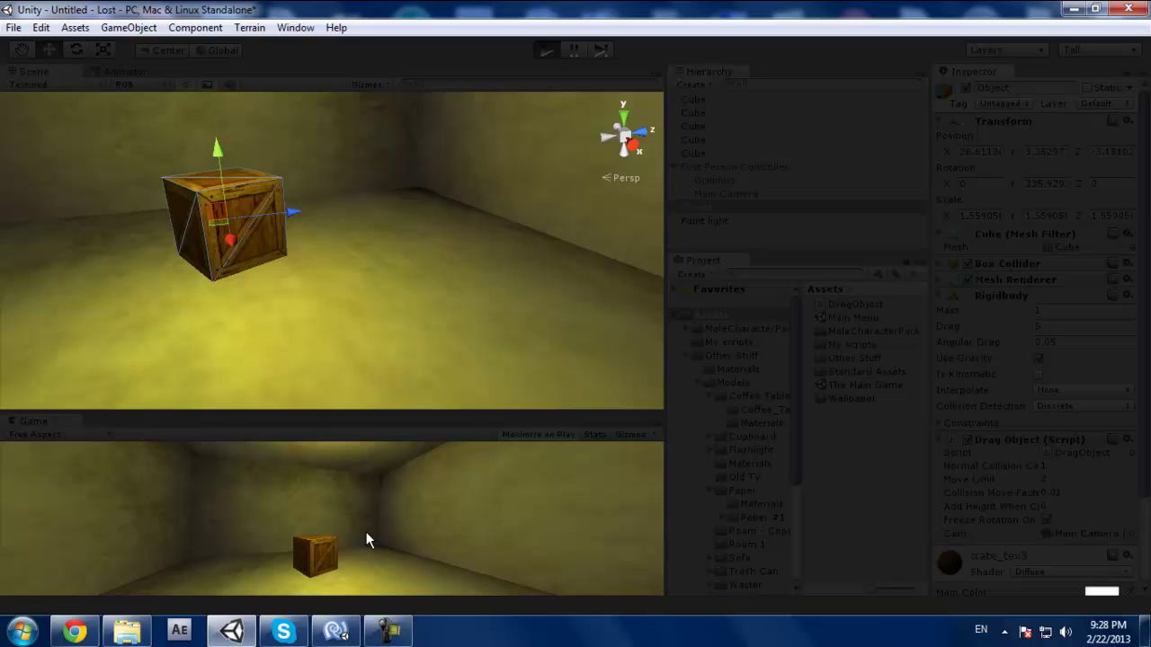
key("w")
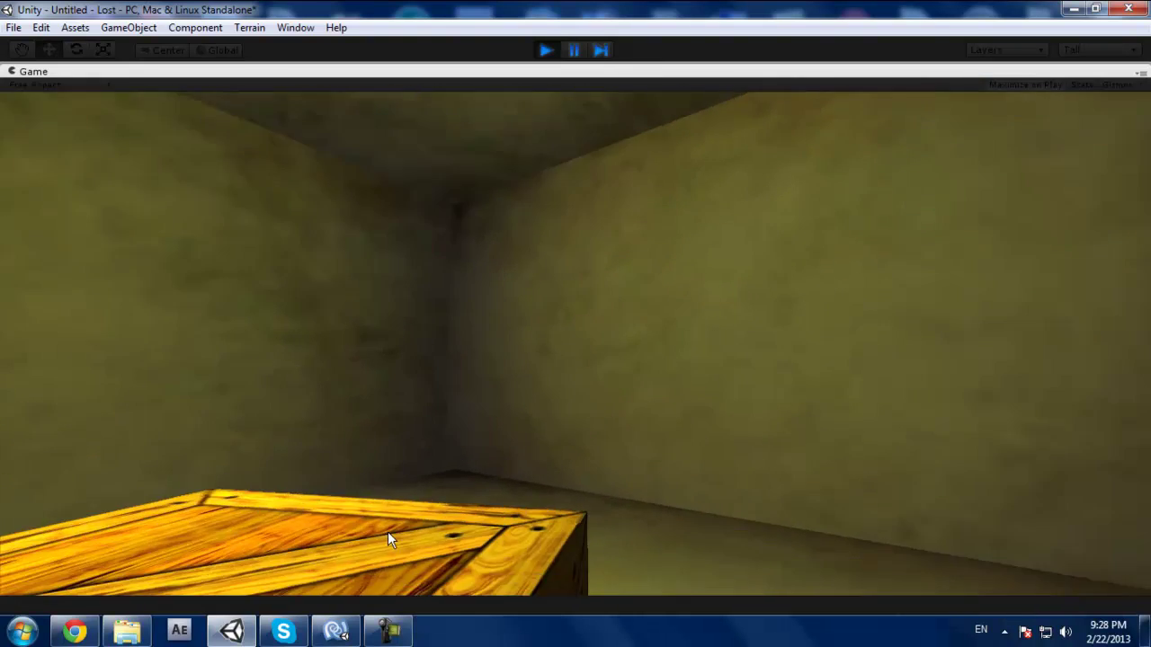
left_click_drag(387, 531, 508, 385)
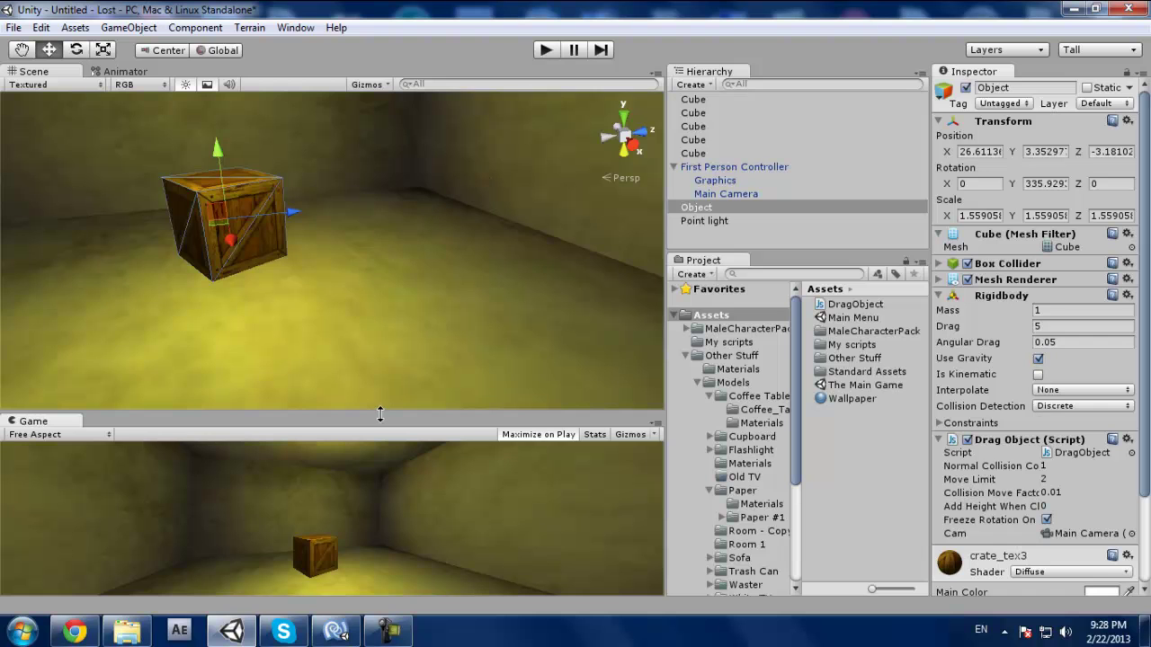
left_click_drag(380, 414, 427, 416)
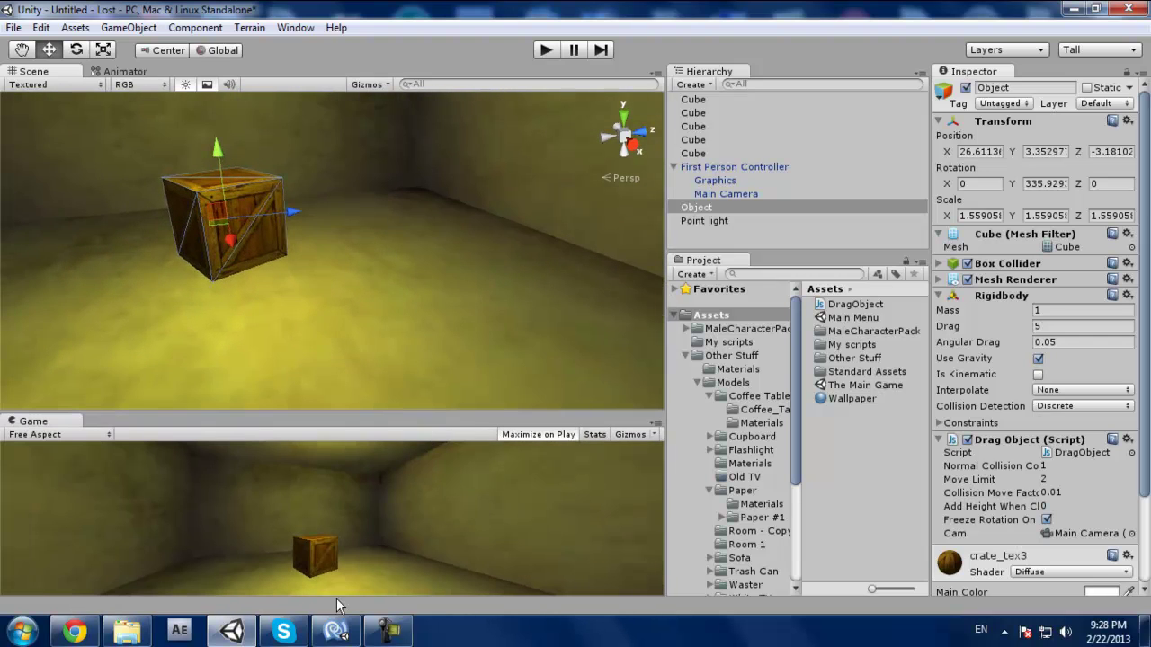
Open the Main Menu scene without saving the changes to the untitled crate scene.
double_click(859, 386)
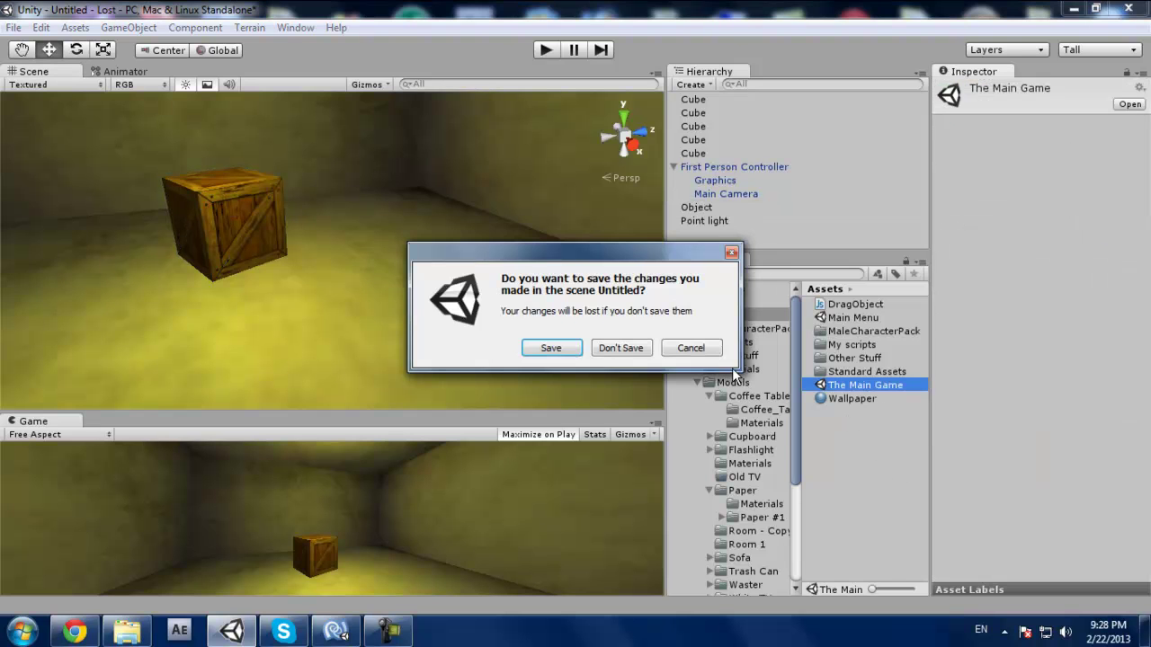
left_click(698, 352)
double_click(853, 318)
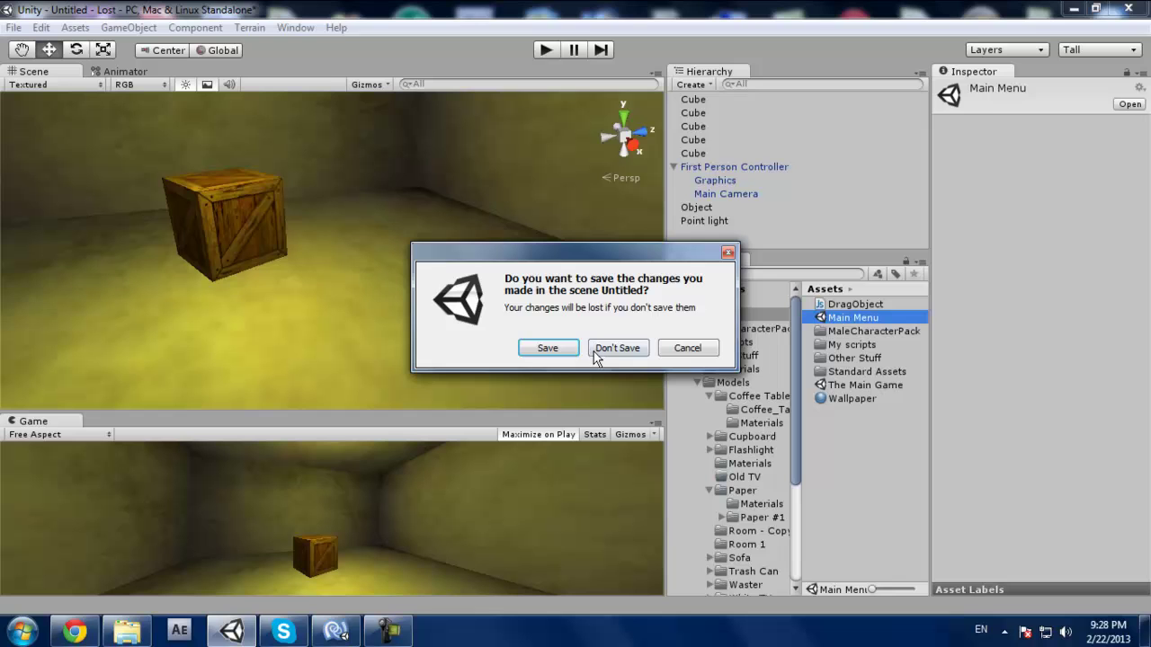
left_click(632, 352)
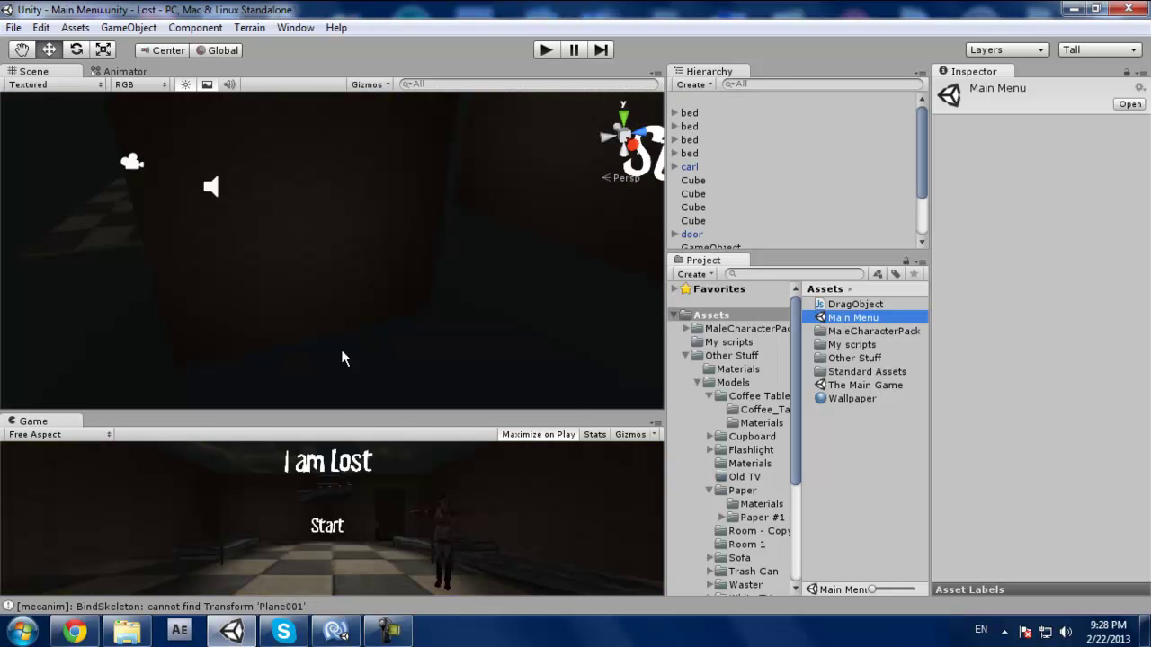
Enlarge the Game view and run the Main Menu scene.
left_click_drag(410, 257, 410, 236)
left_click(545, 49)
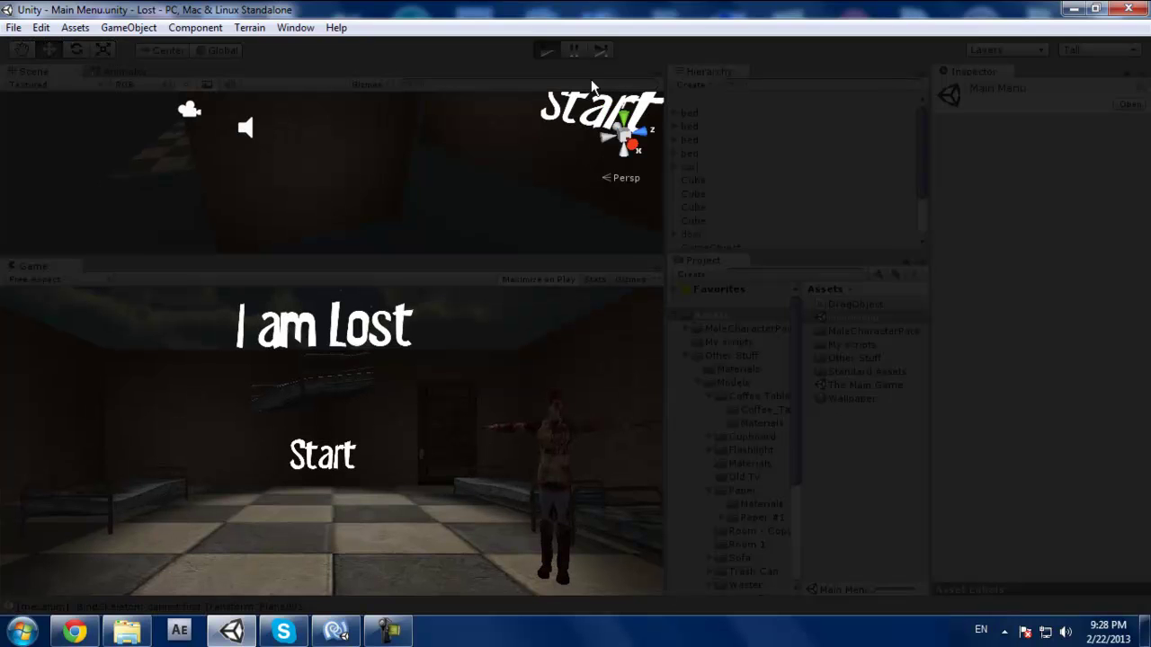